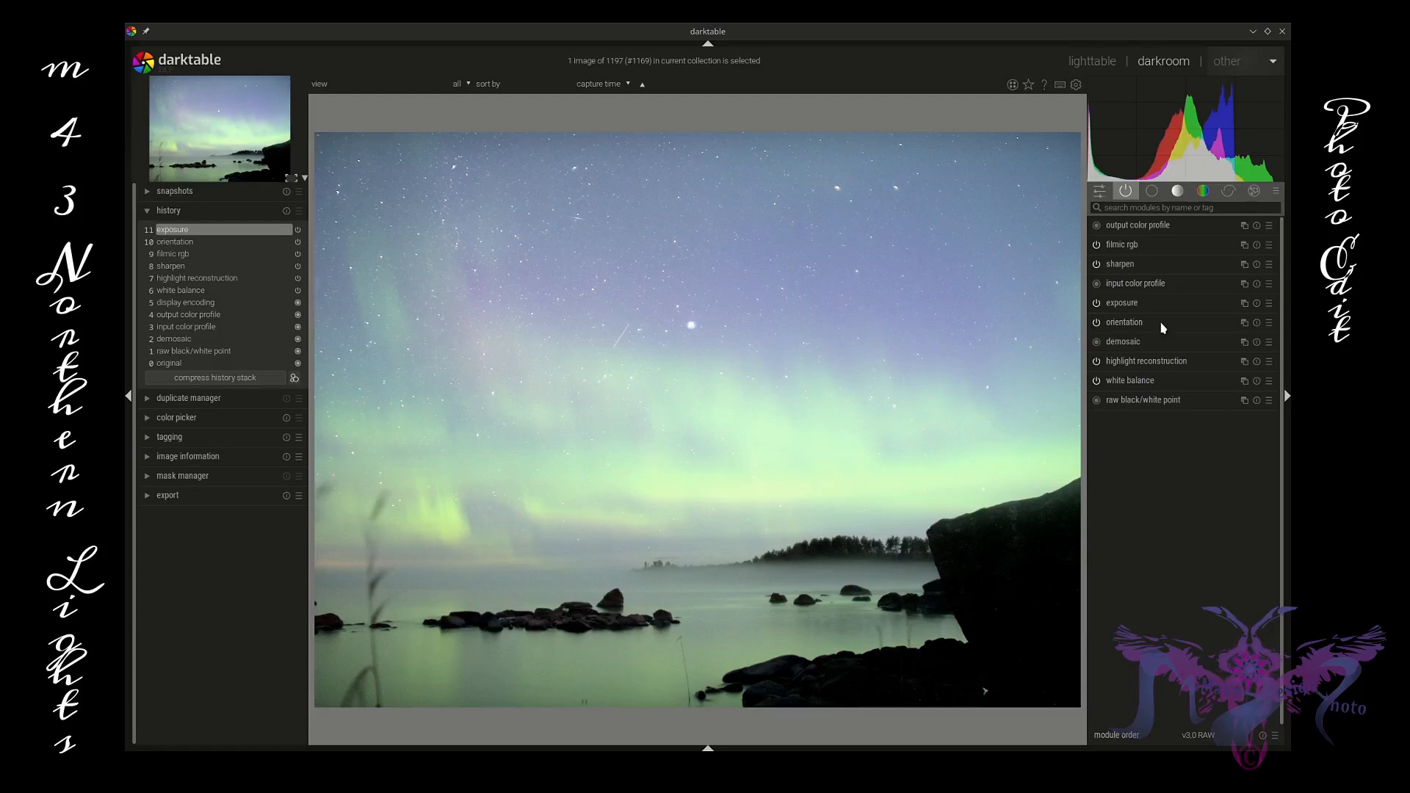
Step: Show the effects module group and zoom in and out on the image to inspect the sky and shoreline
click(1276, 194)
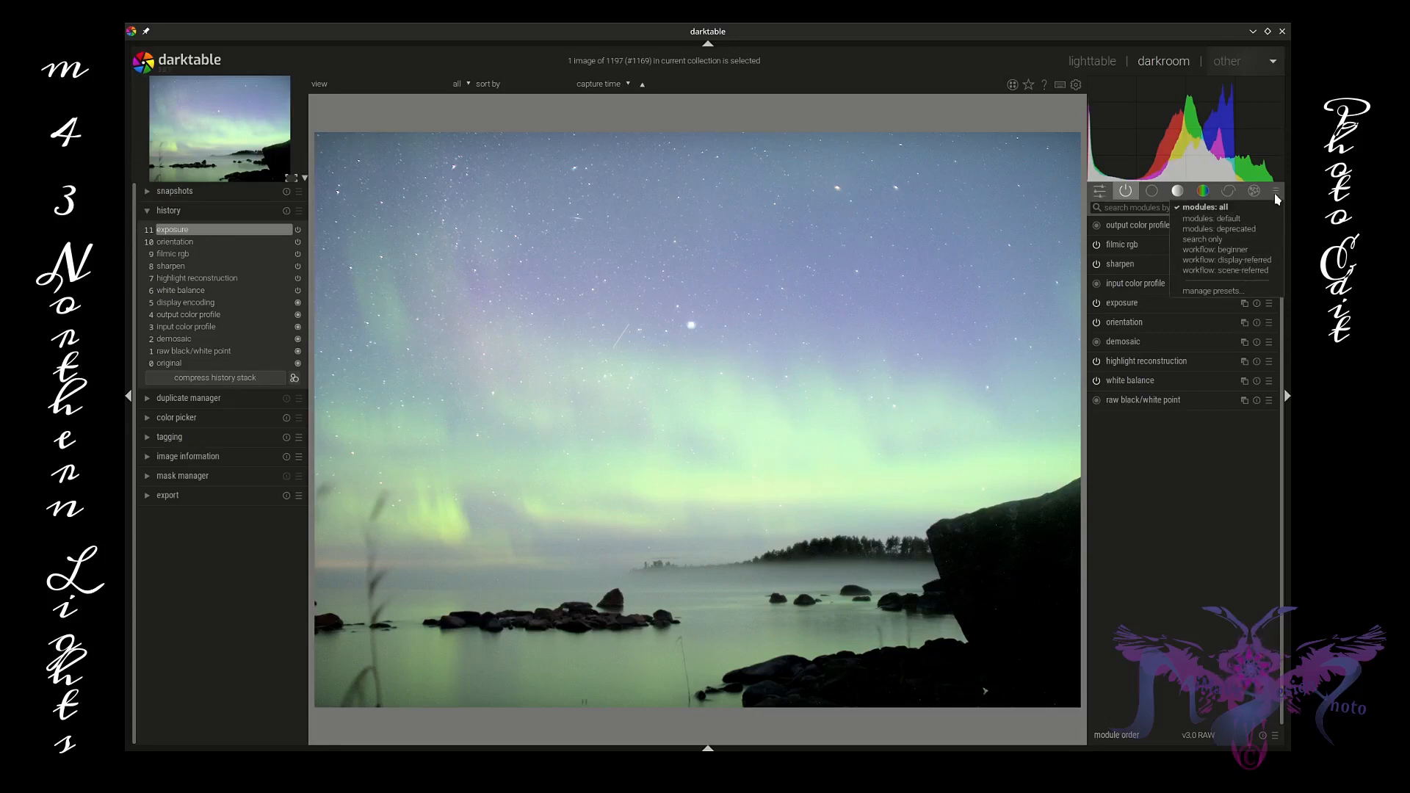
click(1276, 195)
click(1229, 192)
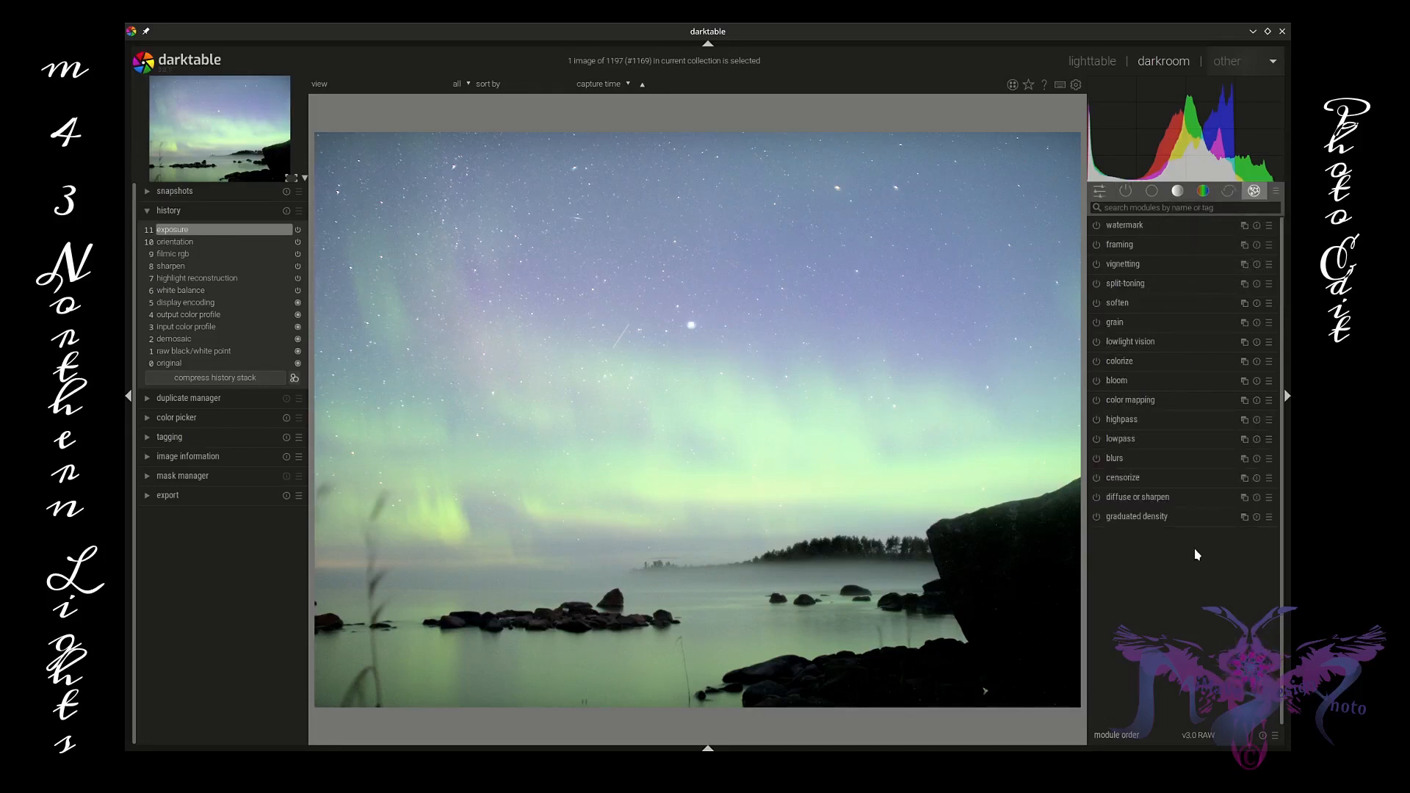
middle_click(710, 406)
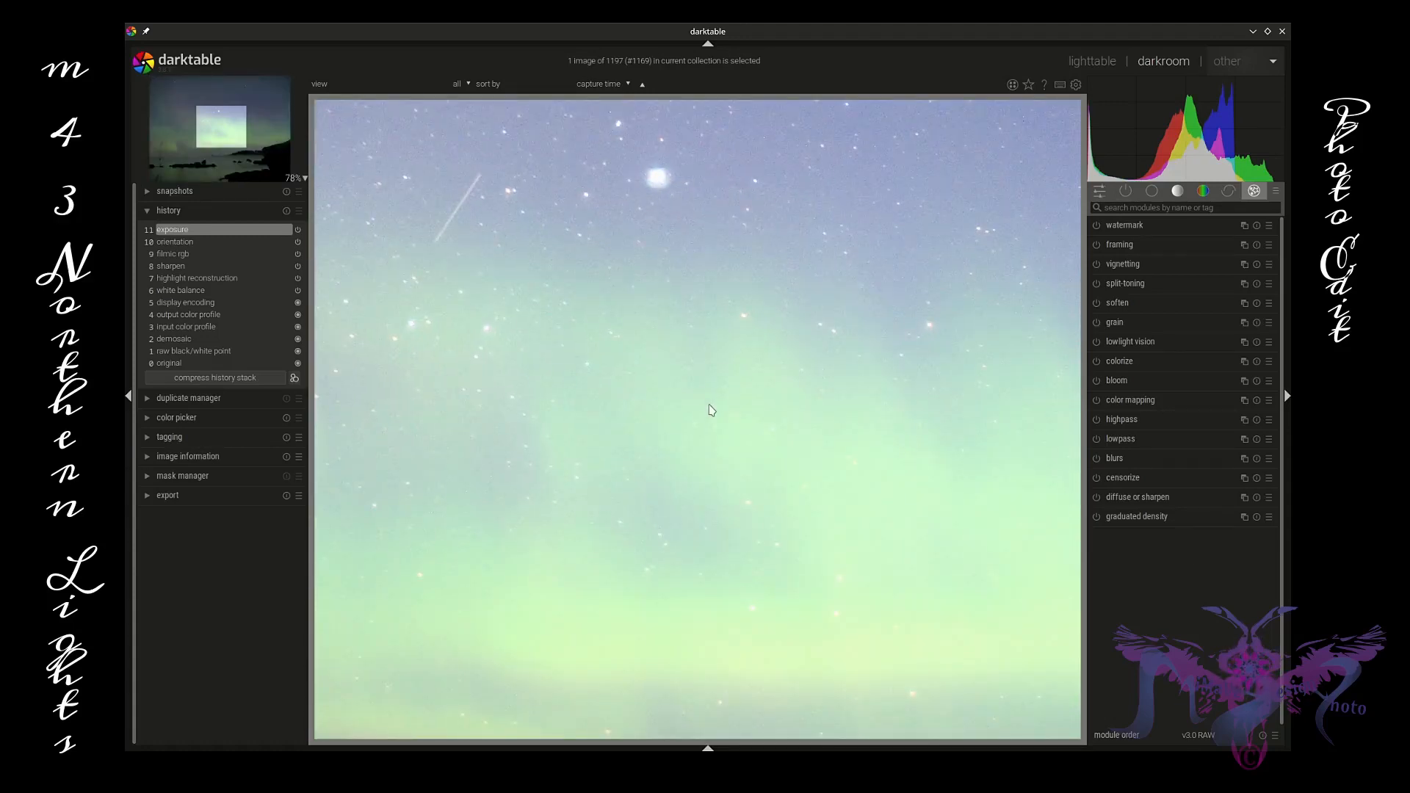
scroll(711, 410, down, 5)
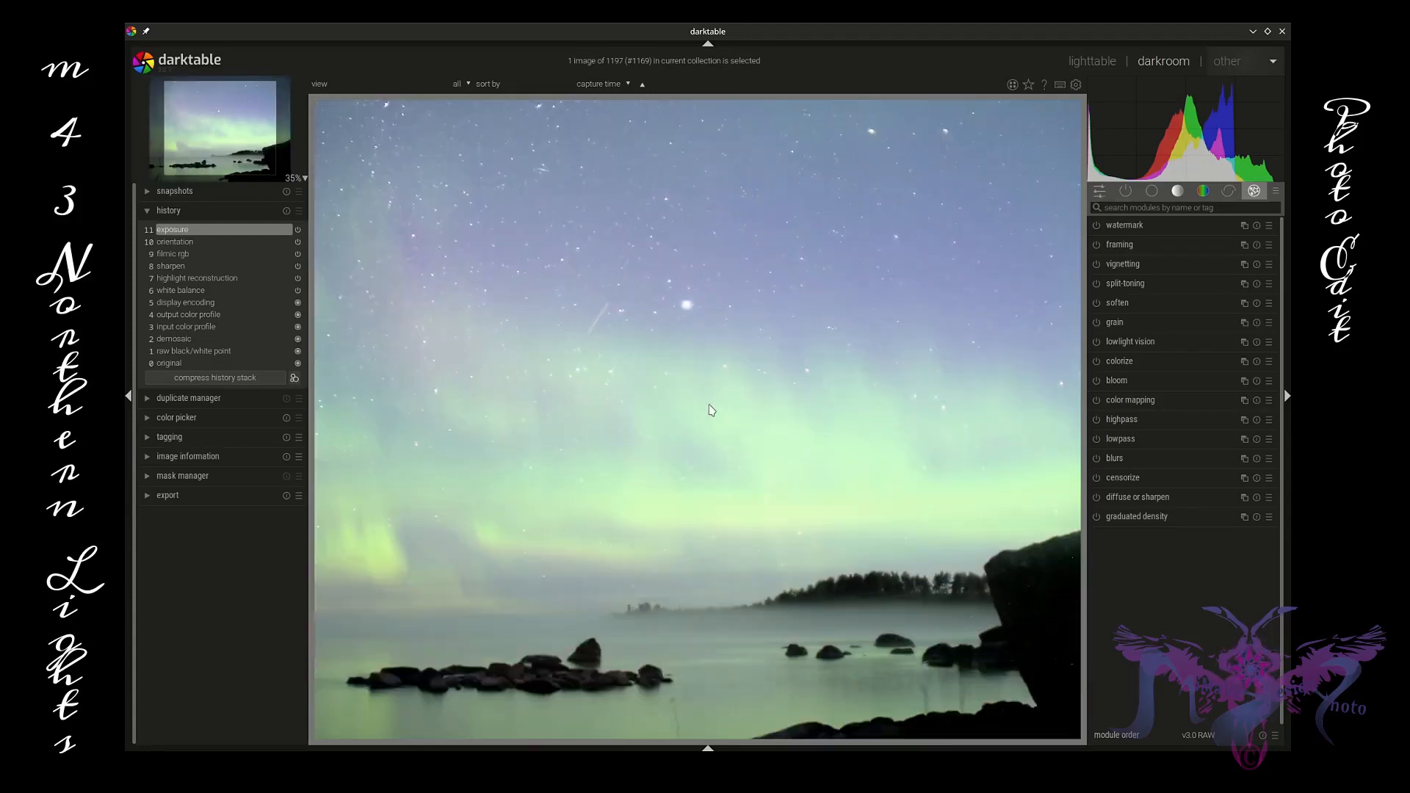
scroll(711, 410, down, 1)
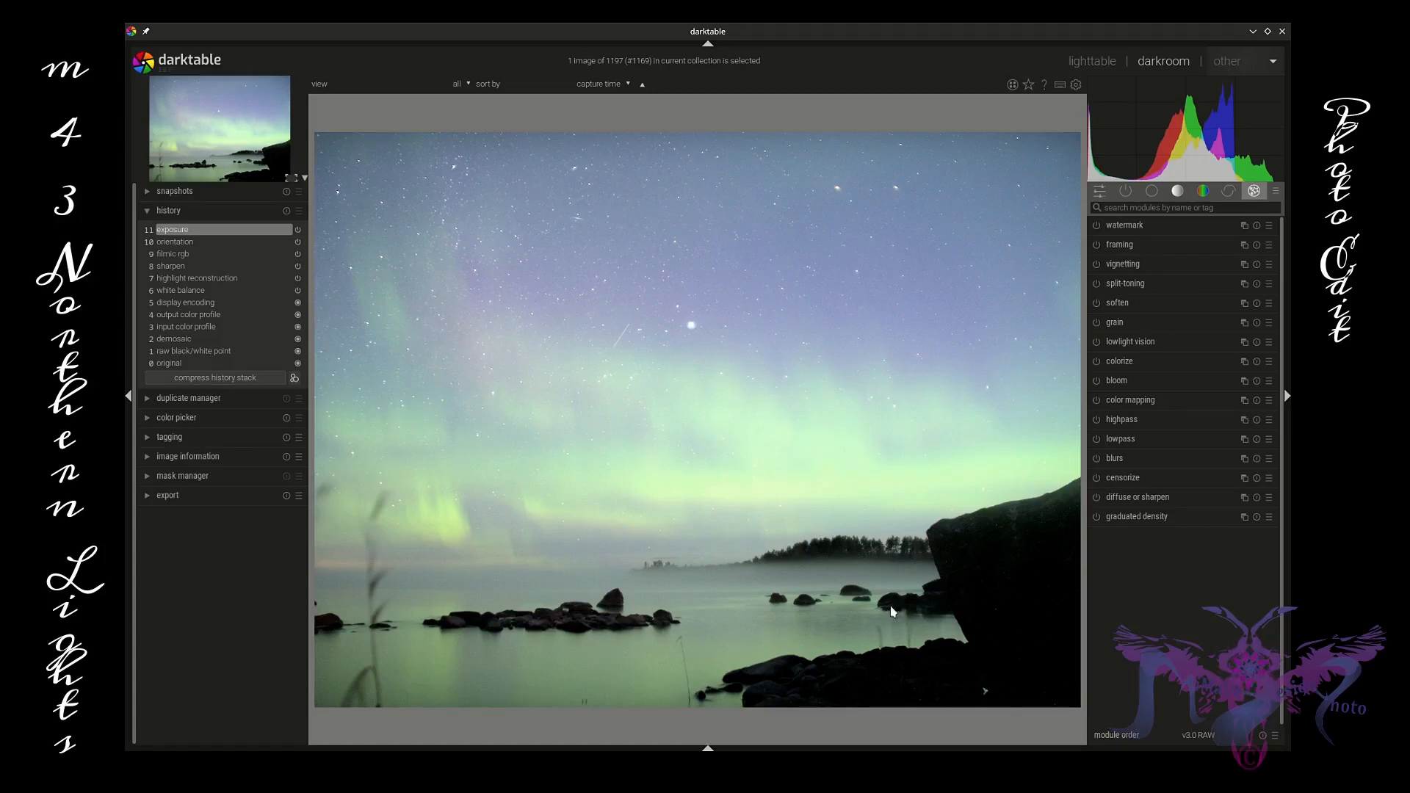
scroll(950, 579, up, 2)
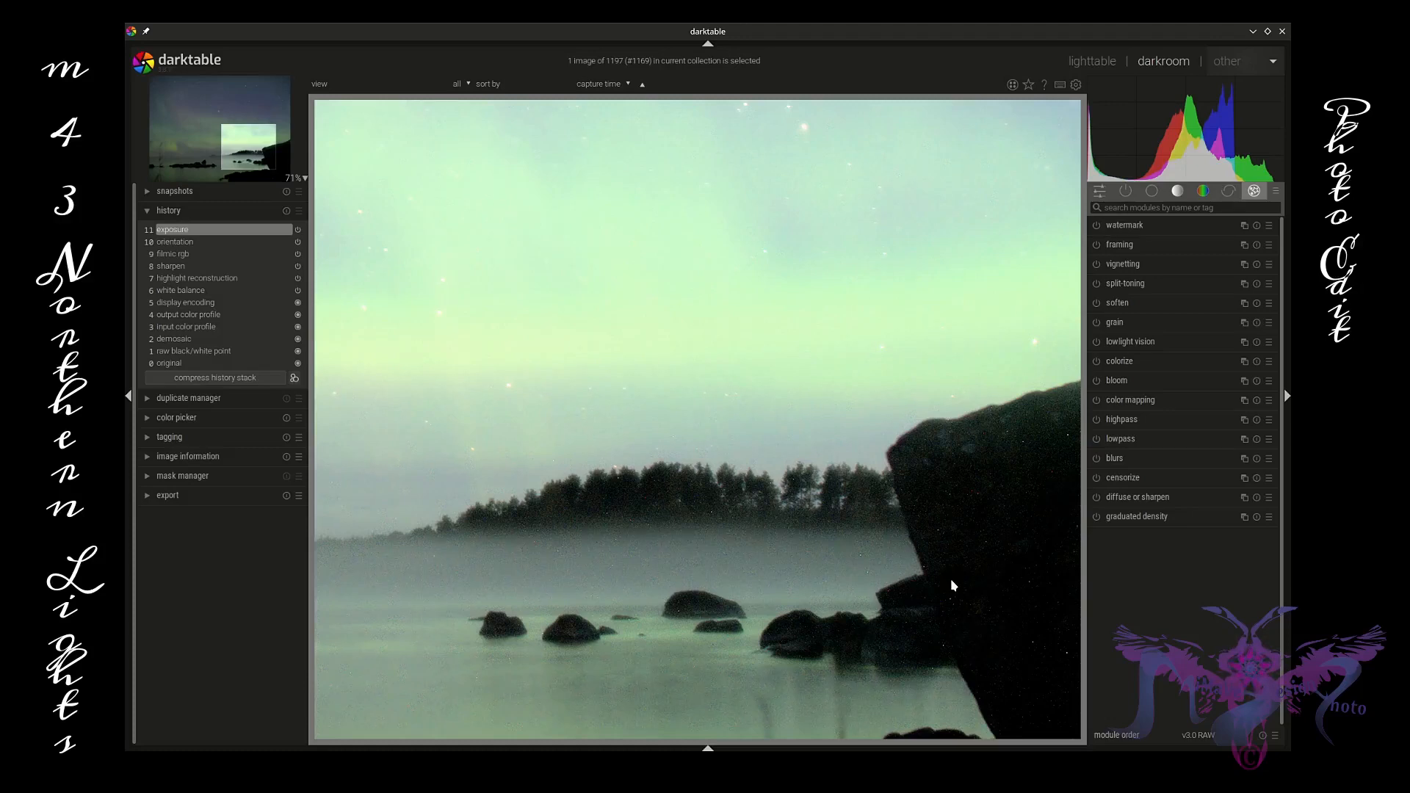
scroll(952, 580, down, 3)
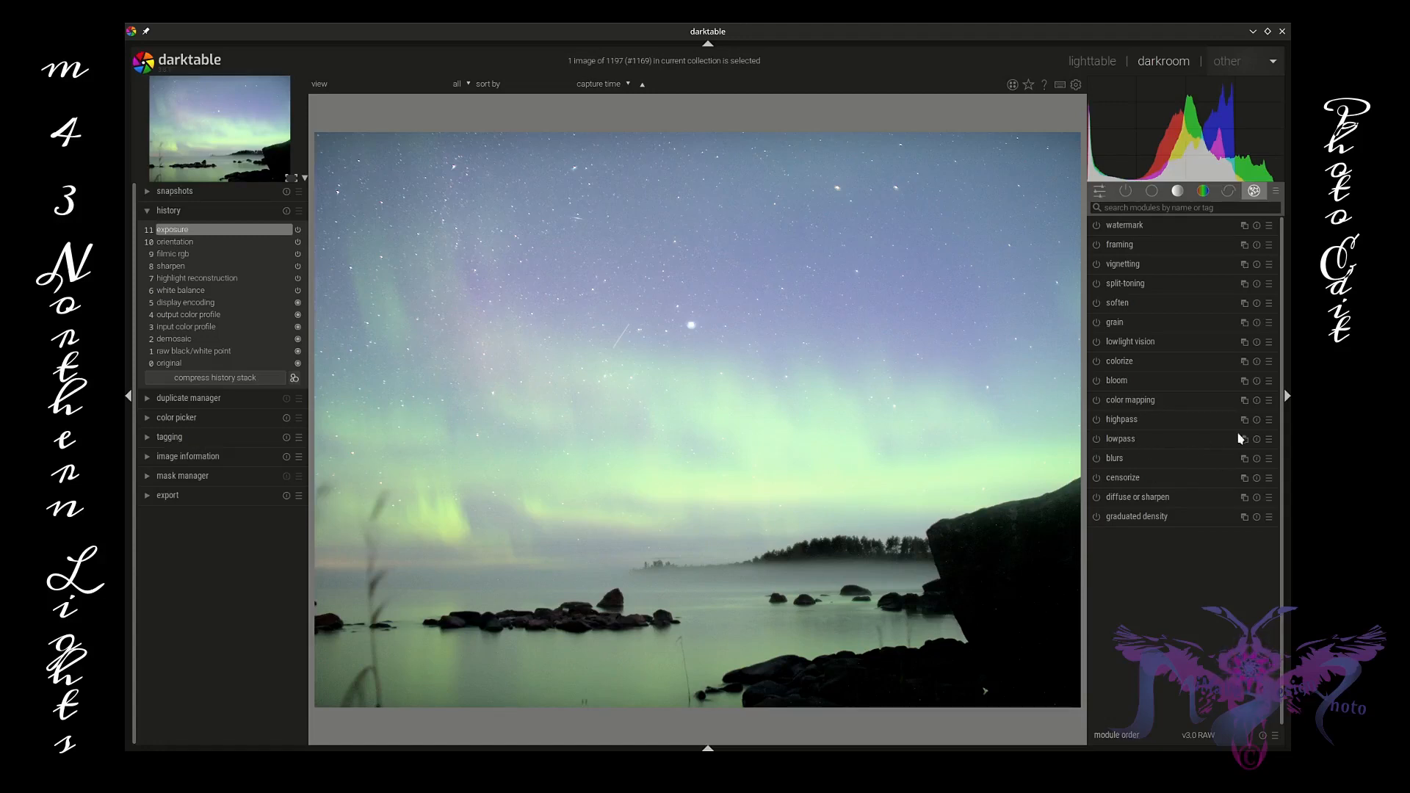
Step: Apply a highpass preset with hardlight blending, sharpness 100% and contrast boost 4%
click(1268, 424)
click(1234, 433)
click(1185, 416)
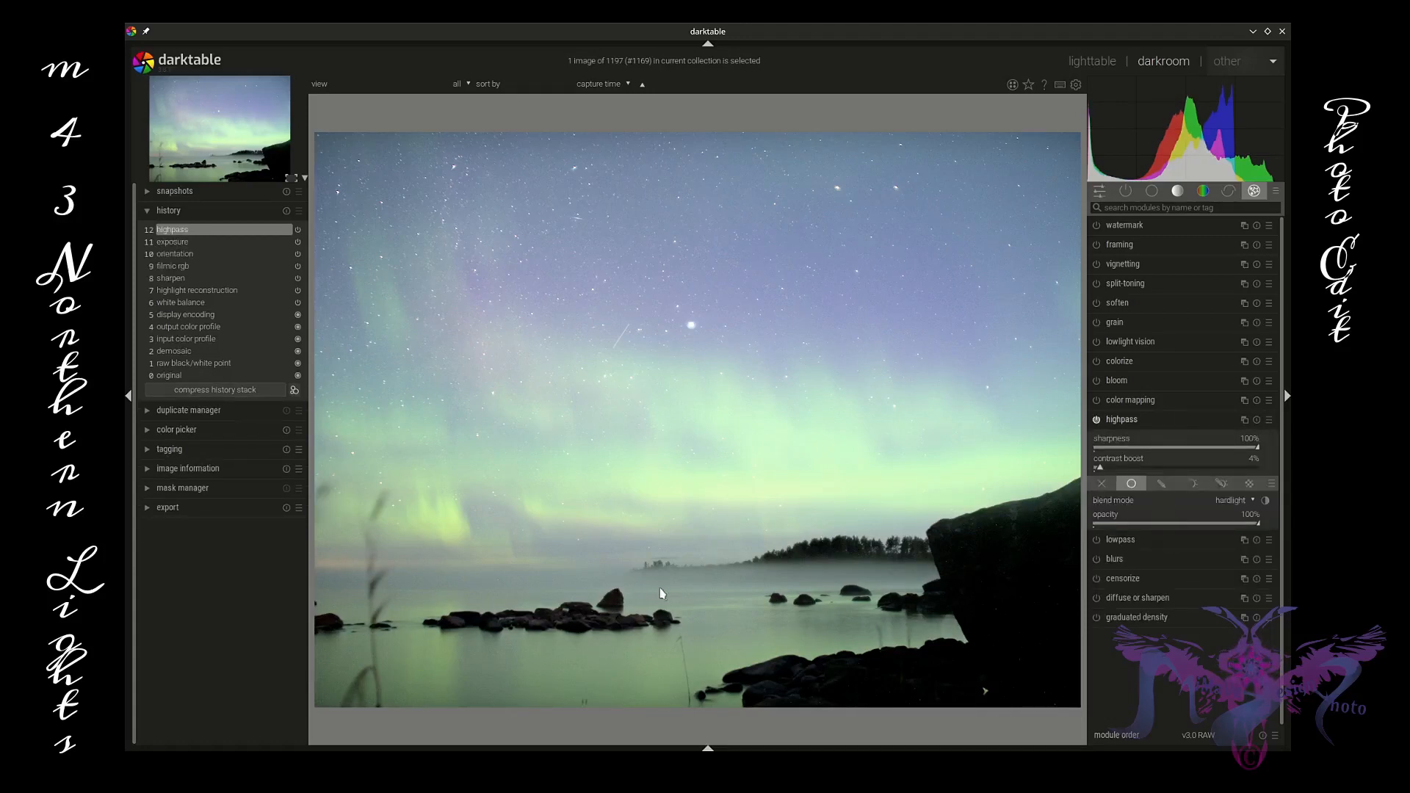
scroll(544, 328, up, 3)
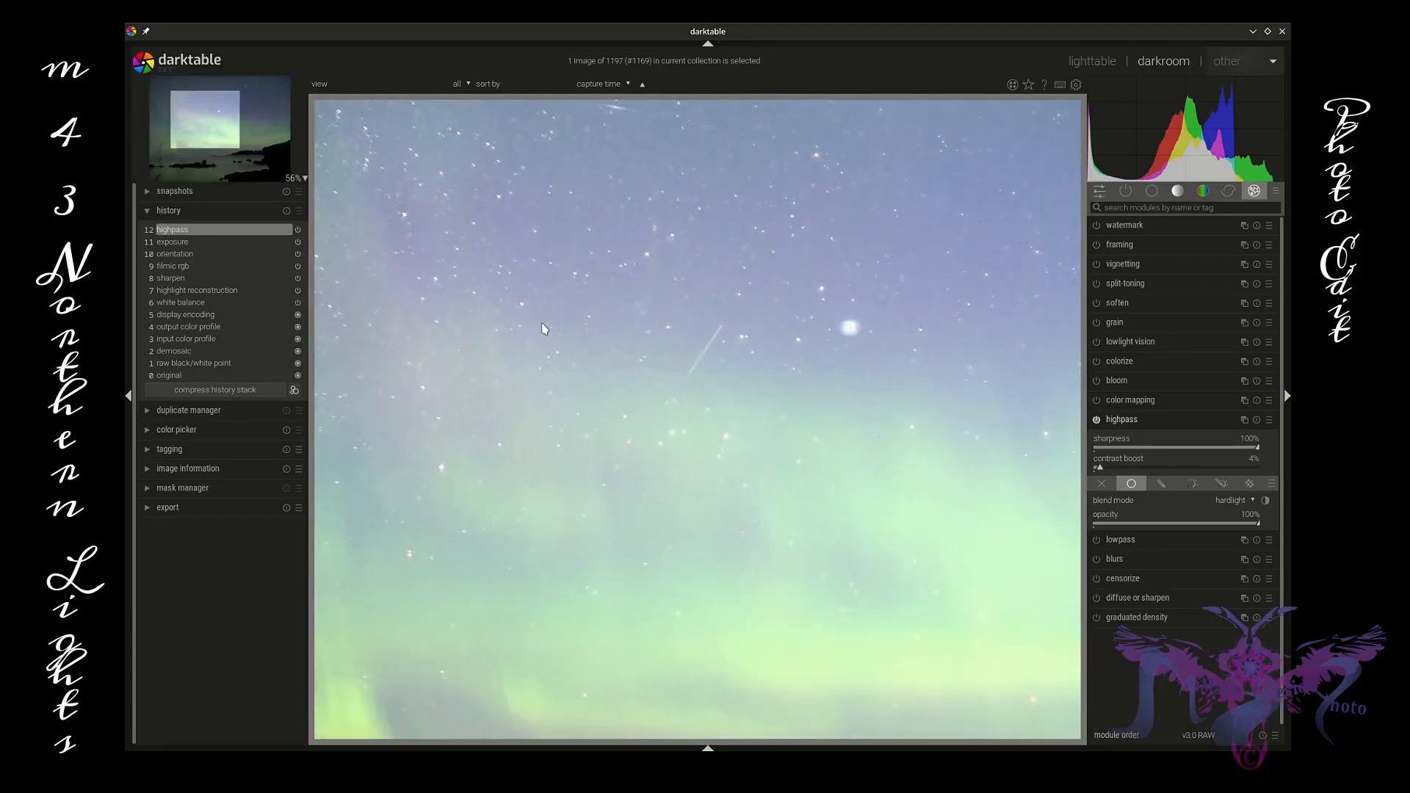
scroll(545, 328, down, 3)
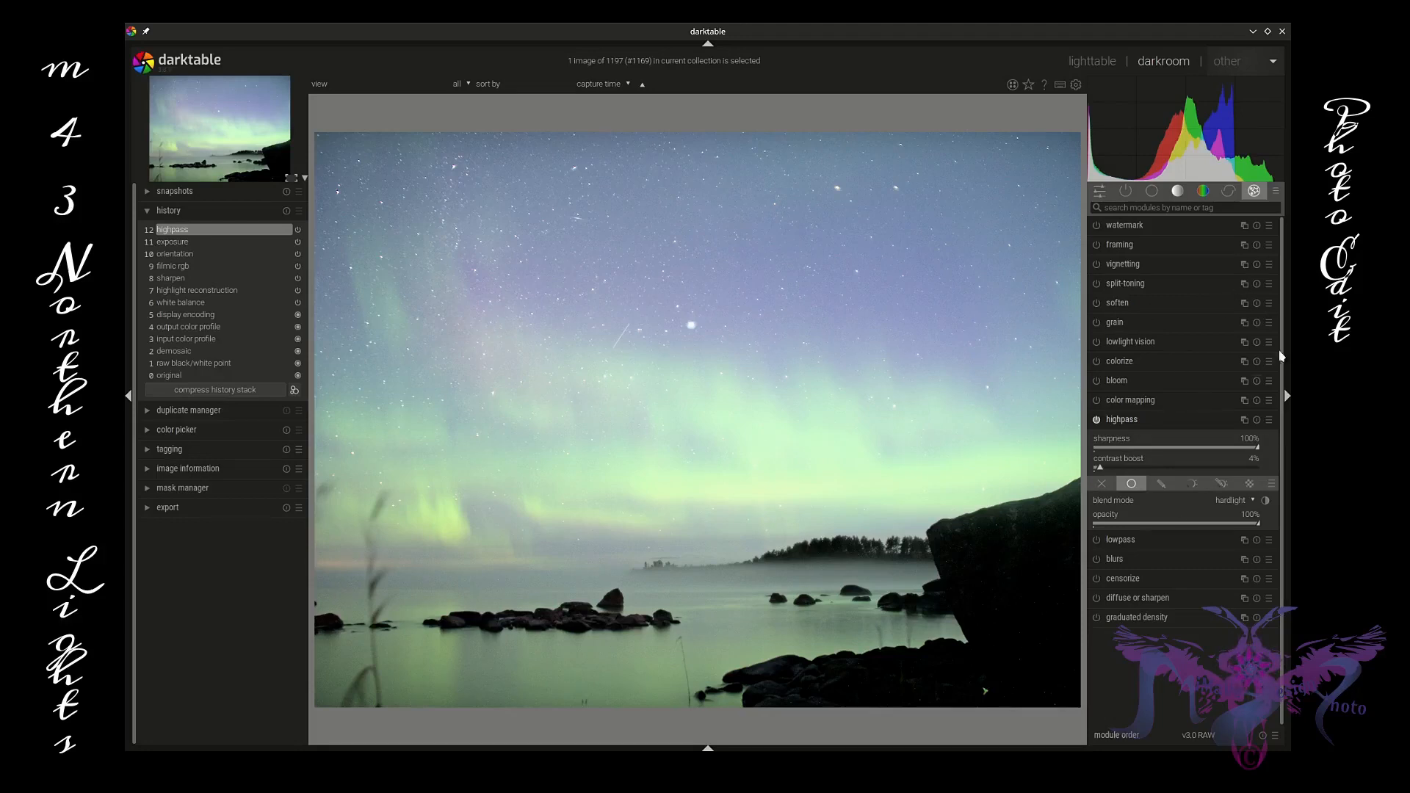
Step: Enable the soften module with its perusmaalauspehmeys preset
click(1257, 303)
click(1243, 317)
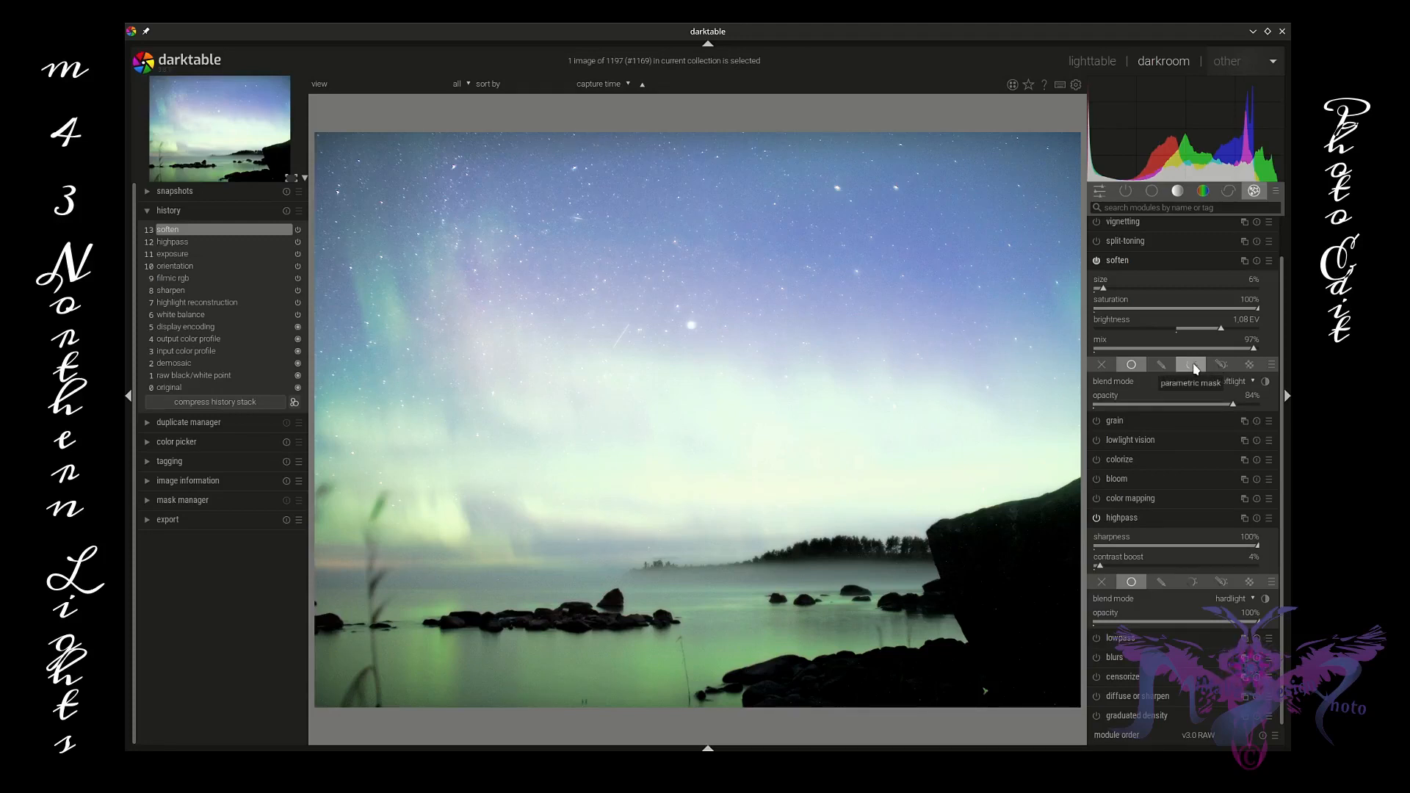
Step: Switch the soften module to the sumu lumi kosteus preset and zoom in to check the stars
click(1269, 261)
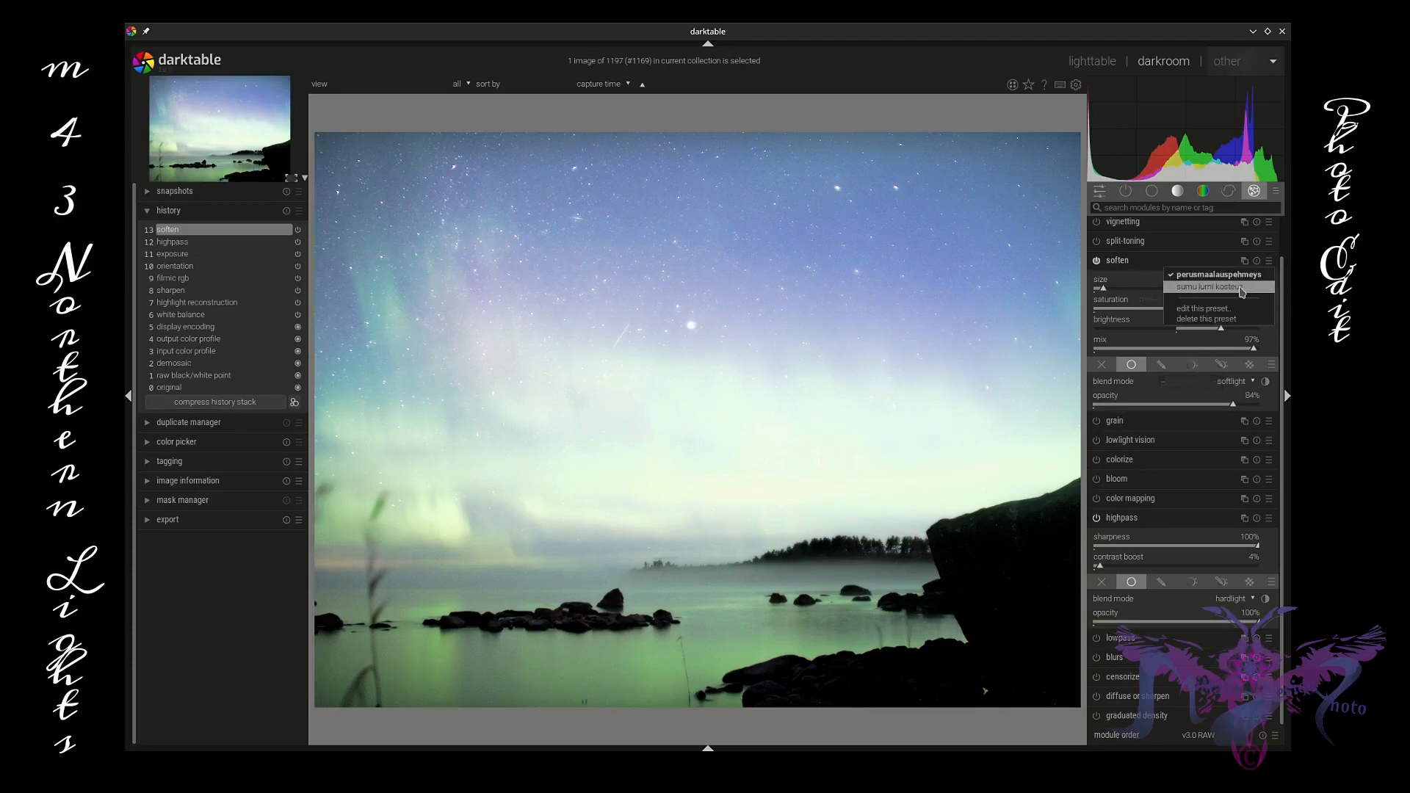
click(1241, 287)
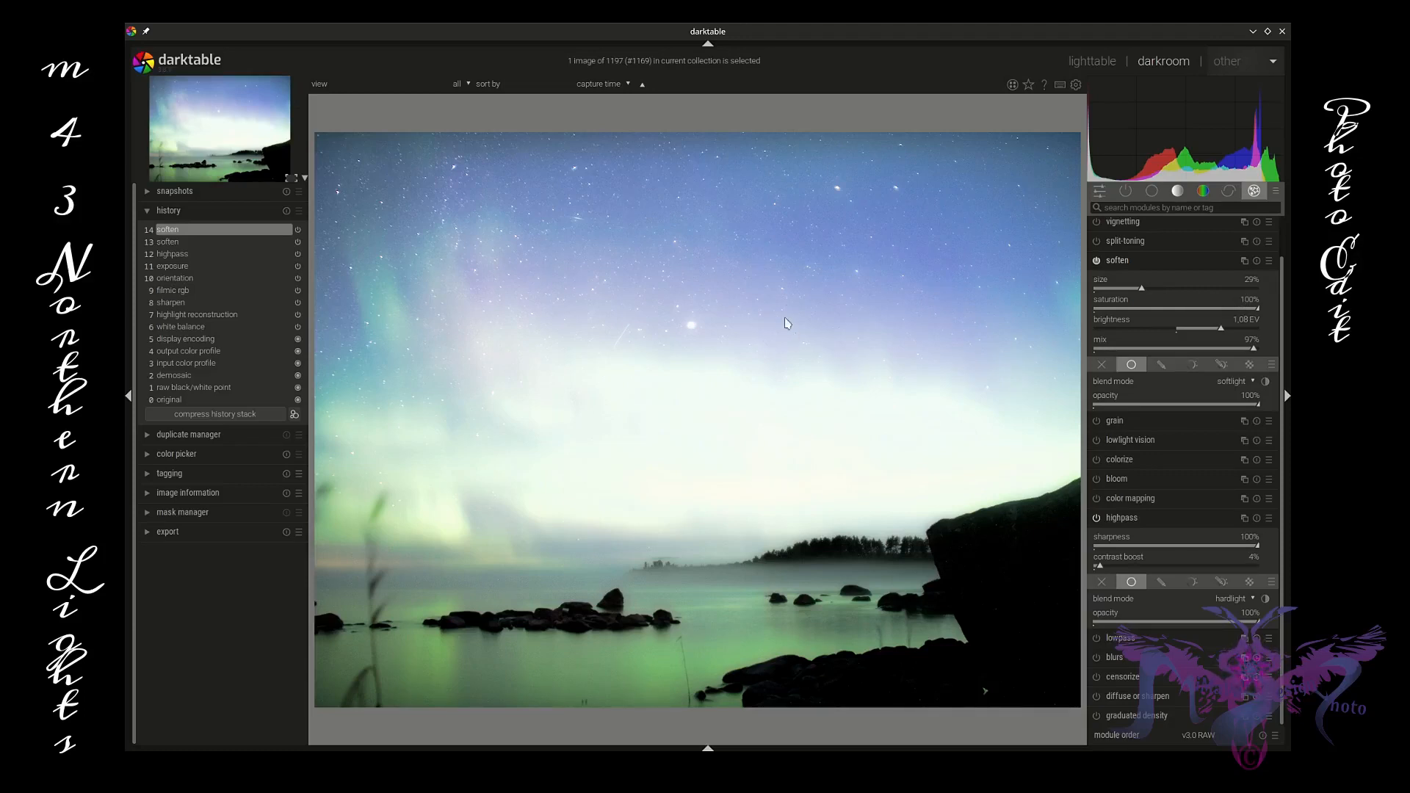
scroll(573, 214, up, 3)
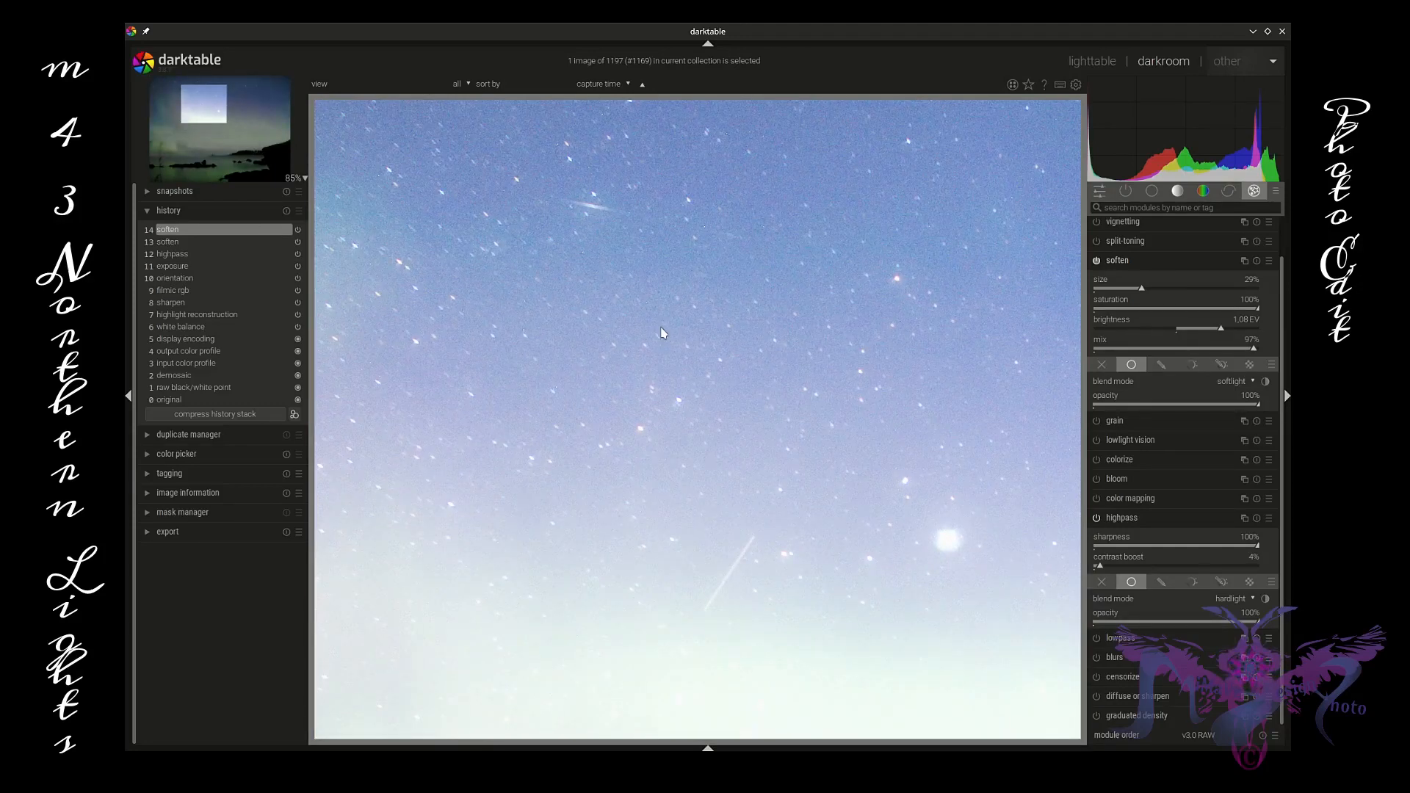
scroll(676, 327, down, 3)
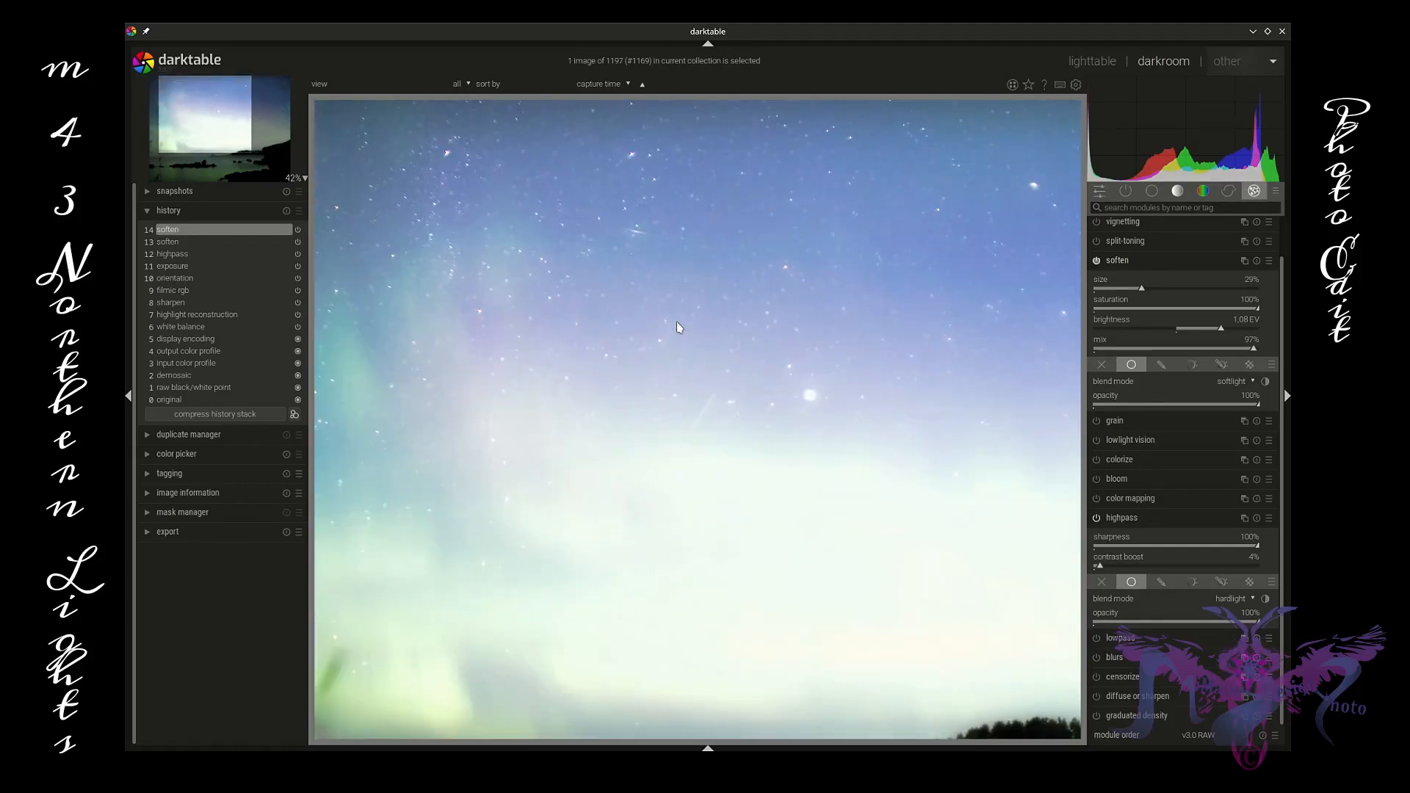
scroll(678, 327, down, 1)
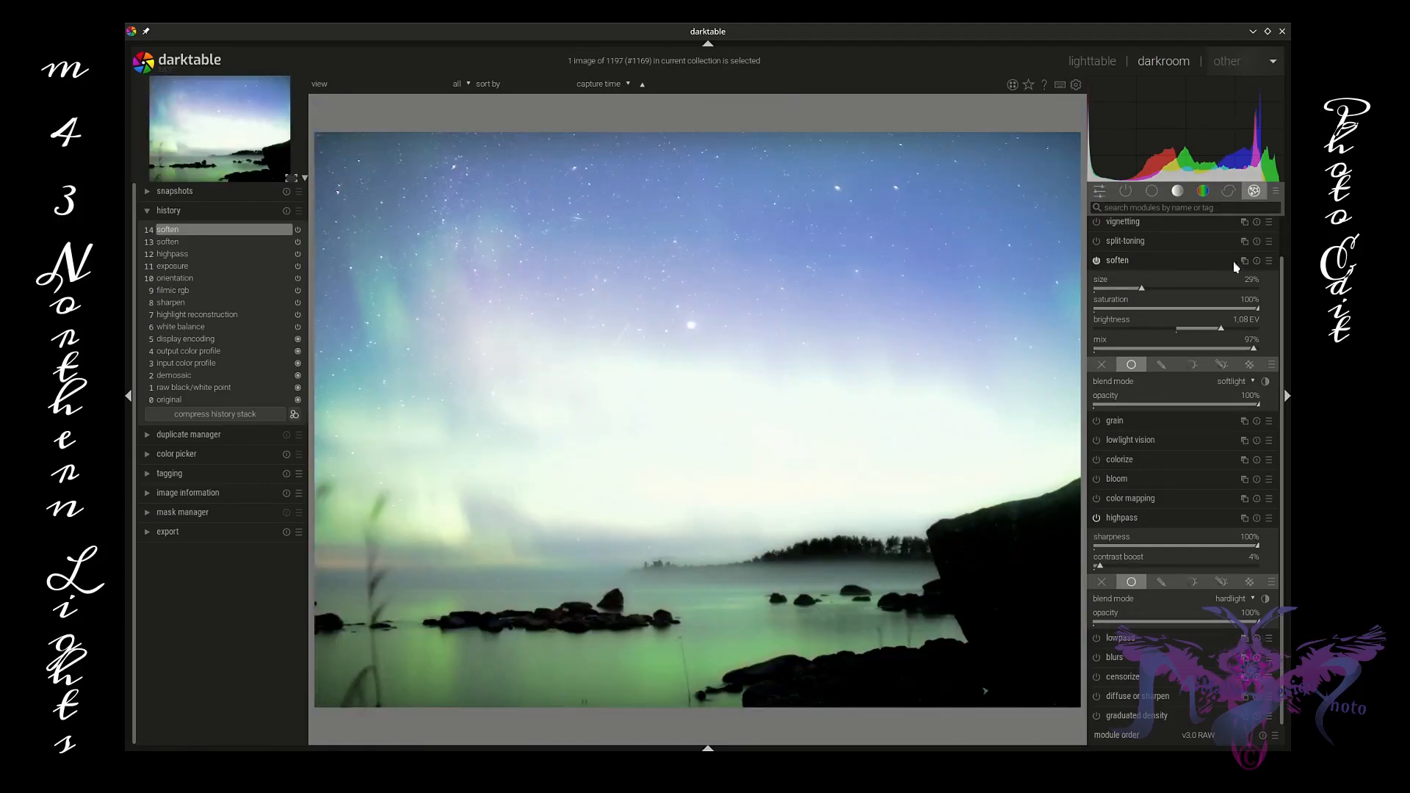
Step: Switch the soften preset to perusmaalauspehmeys and back to sumu lumi kosteus to compare
click(1271, 261)
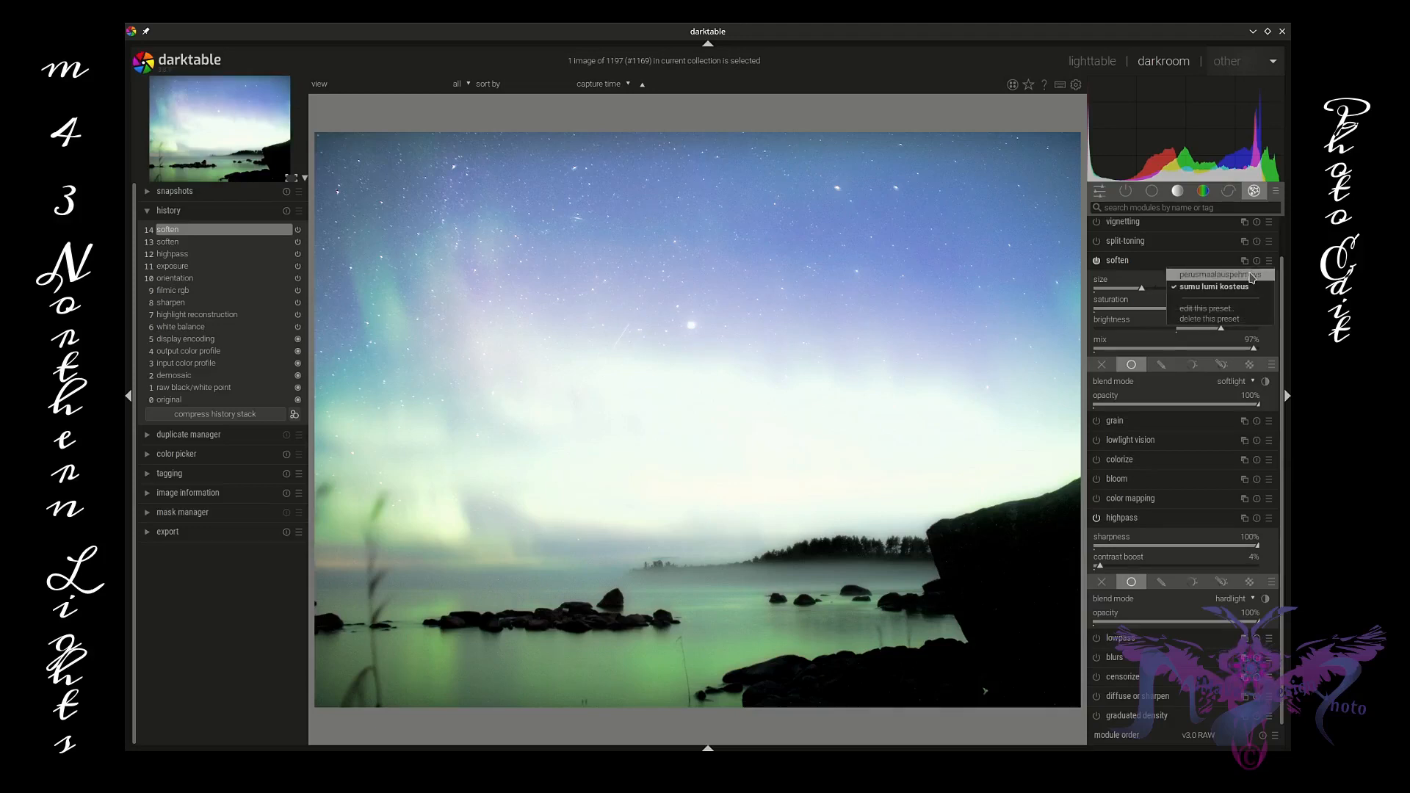
click(1253, 275)
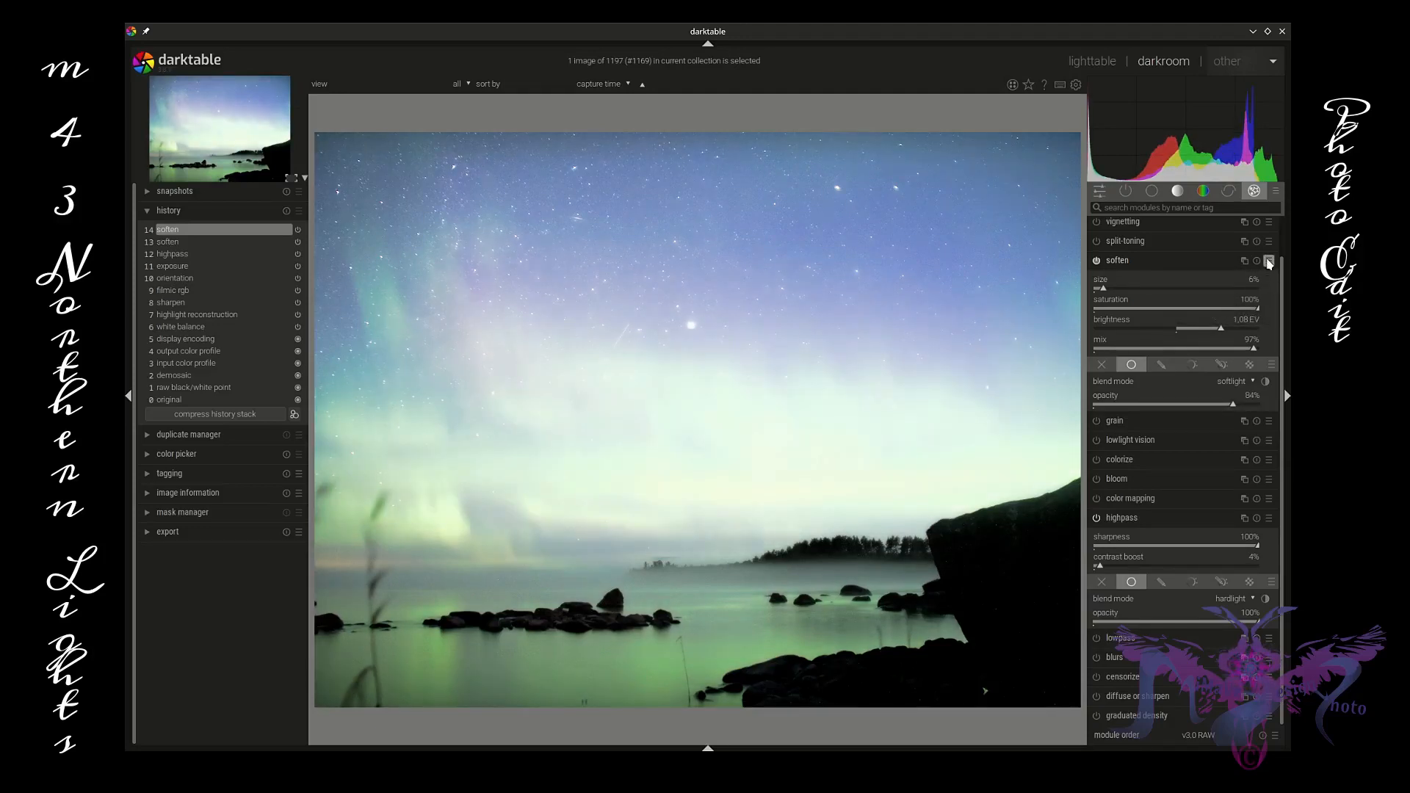
click(1269, 263)
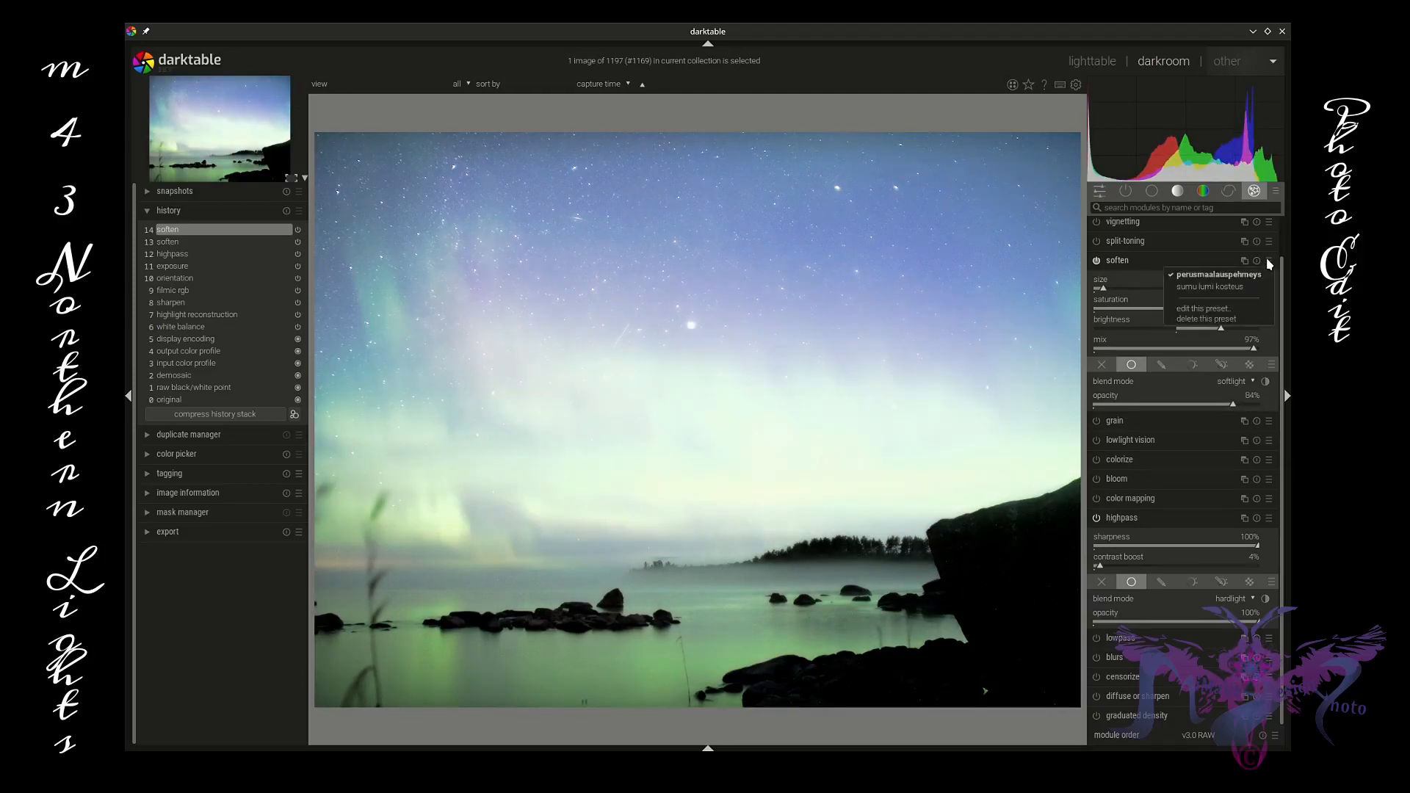
click(1232, 287)
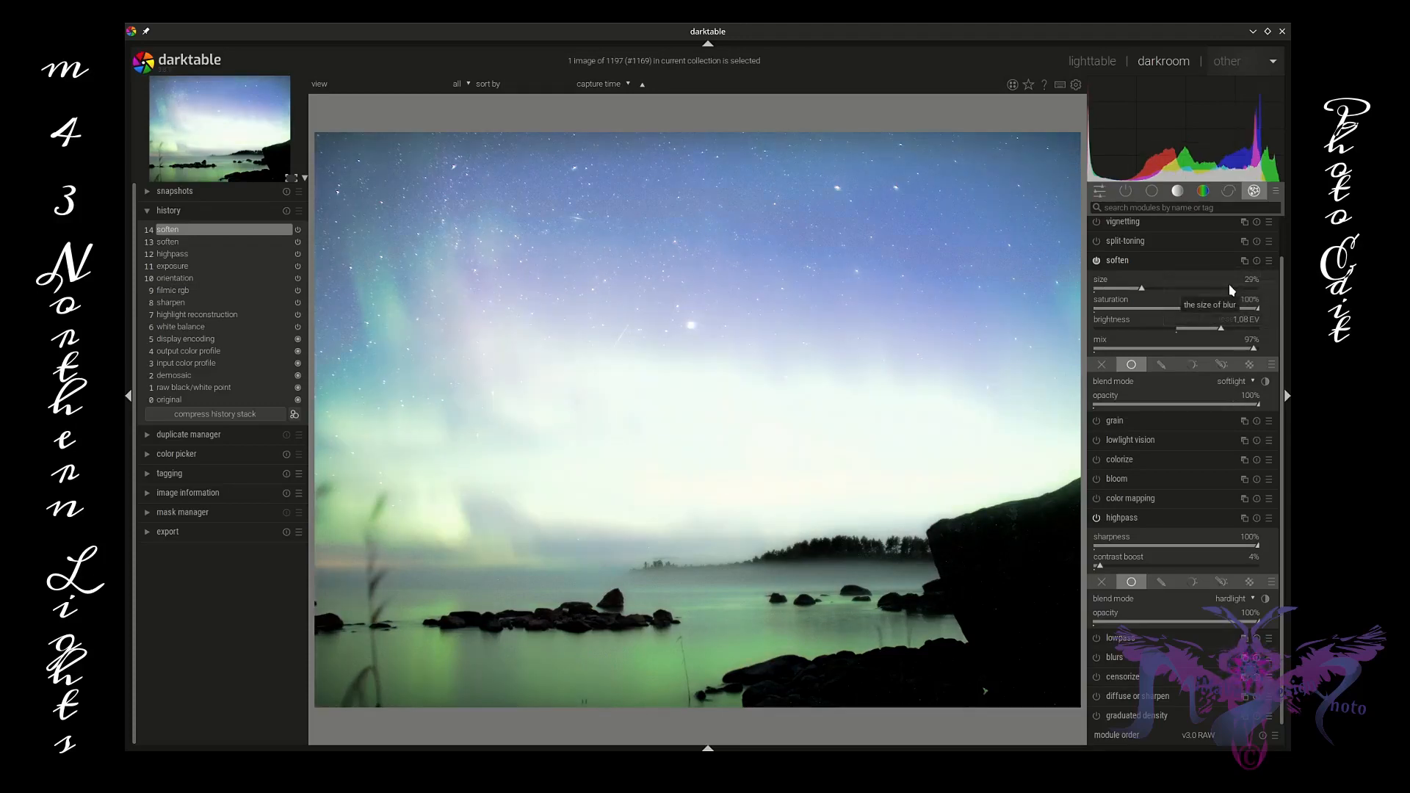
Step: Add a parametric mask to soften, setting the input range markers to 0, 29.8, 46.3 and 100
click(1193, 366)
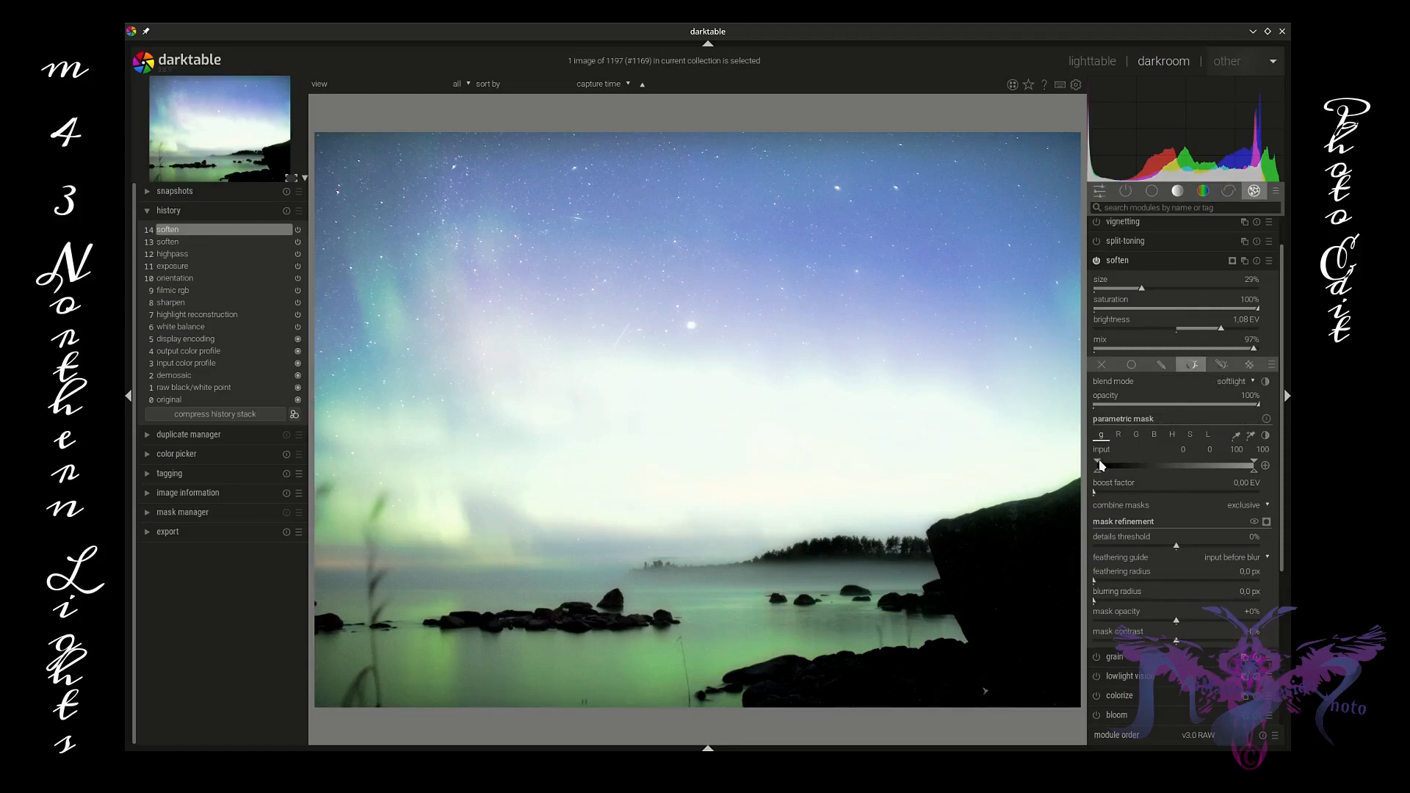
drag(1099, 465, 1146, 463)
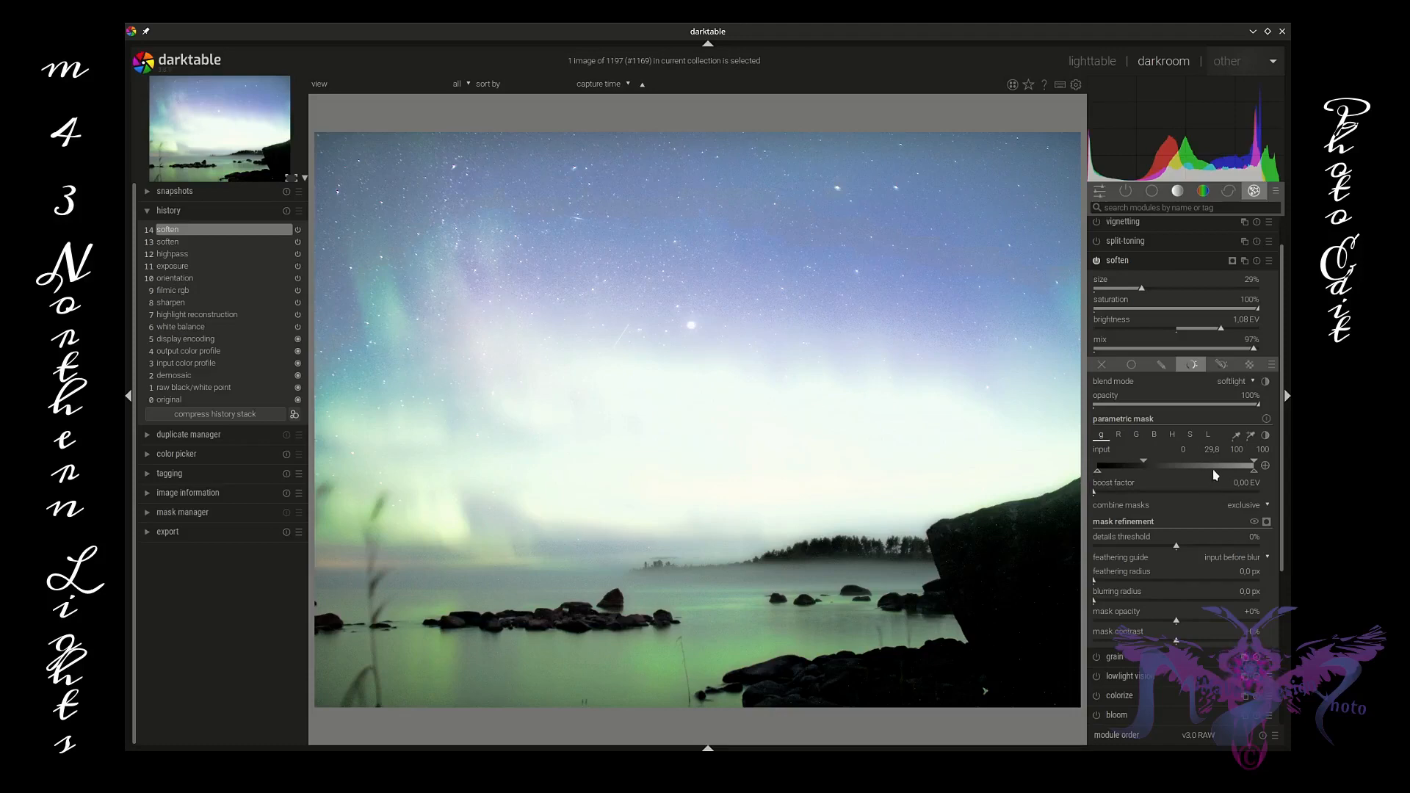
mouse_move(1253, 463)
mouse_down()
mouse_move(1164, 466)
mouse_move(1262, 470)
mouse_up()
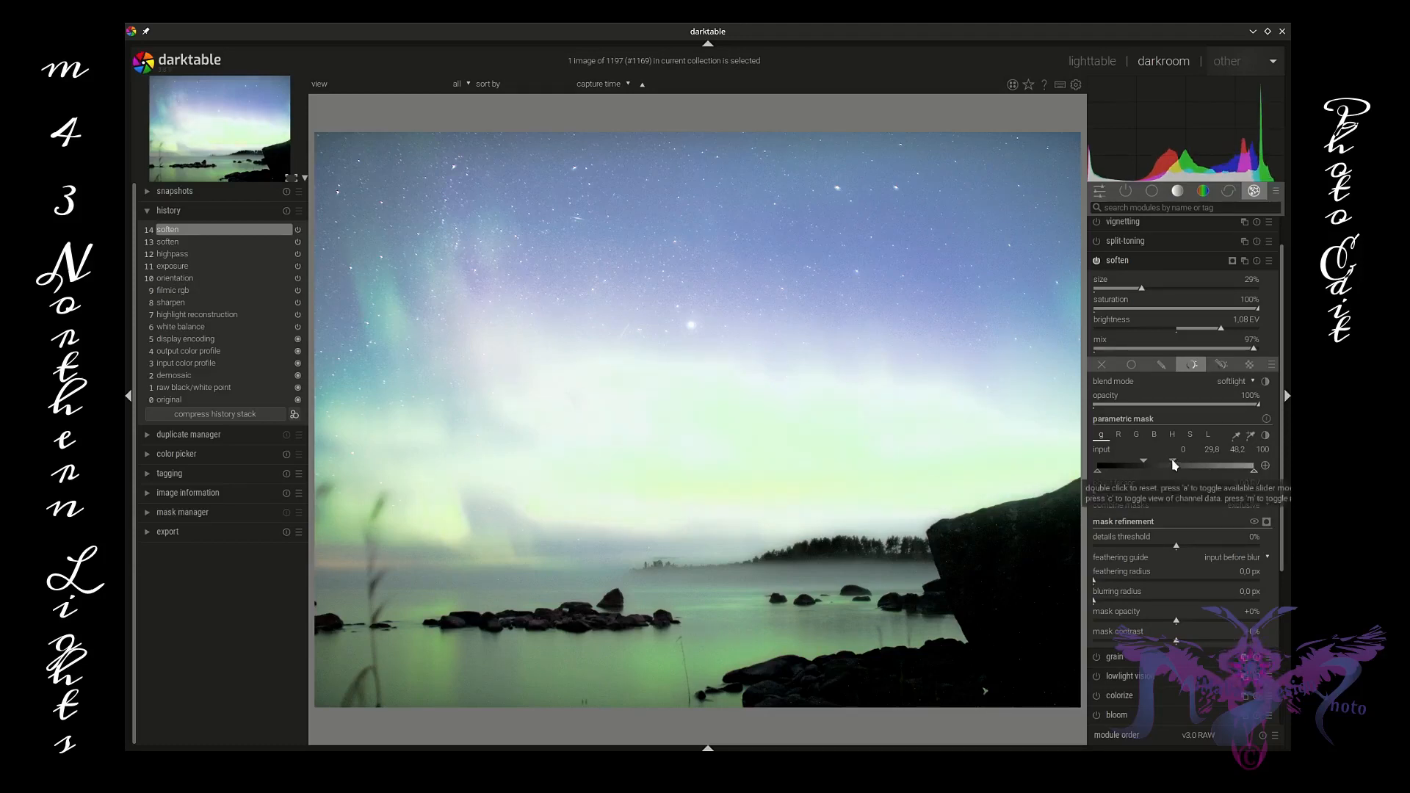
drag(1174, 465, 1171, 467)
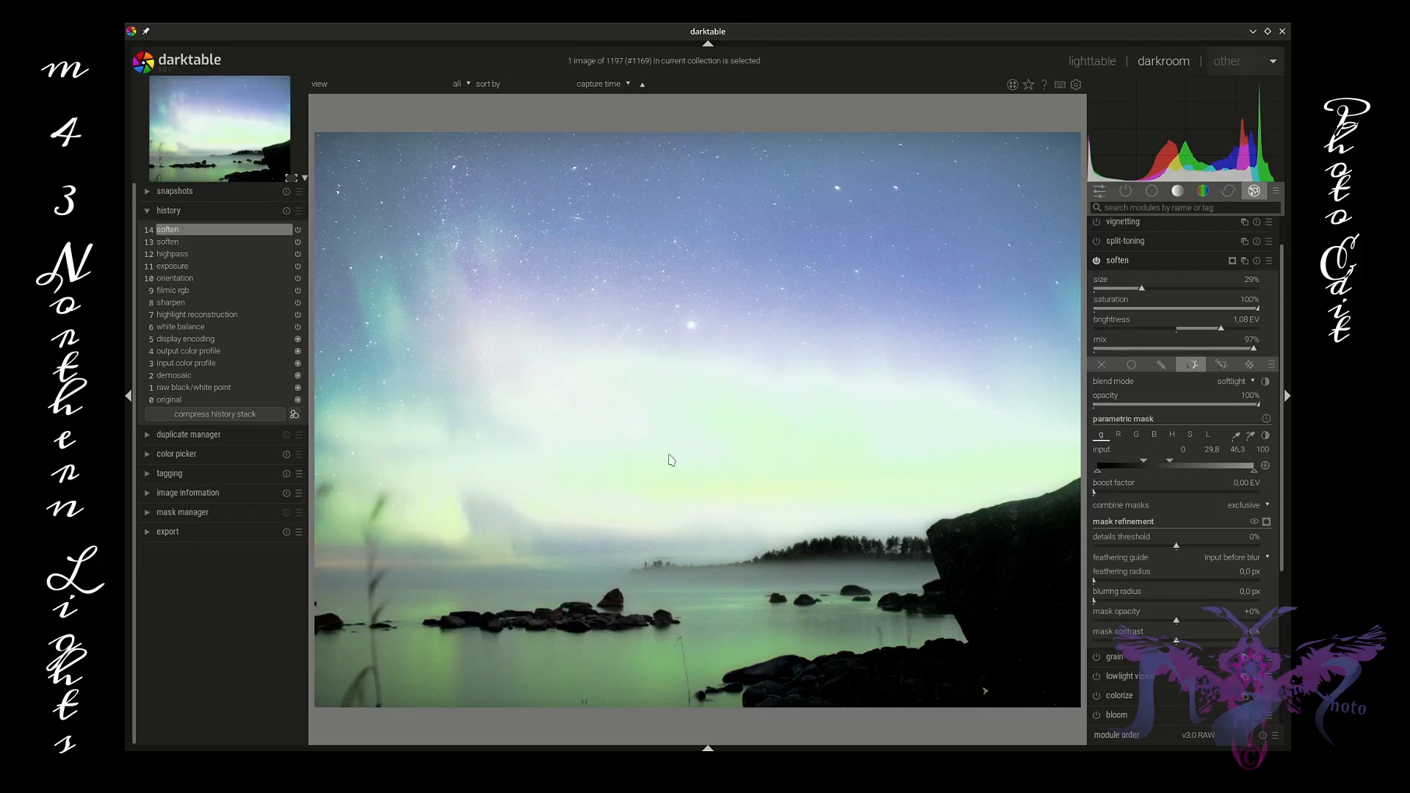
Step: Collapse soften and apply a preset to the local contrast module in the tone group
click(1177, 263)
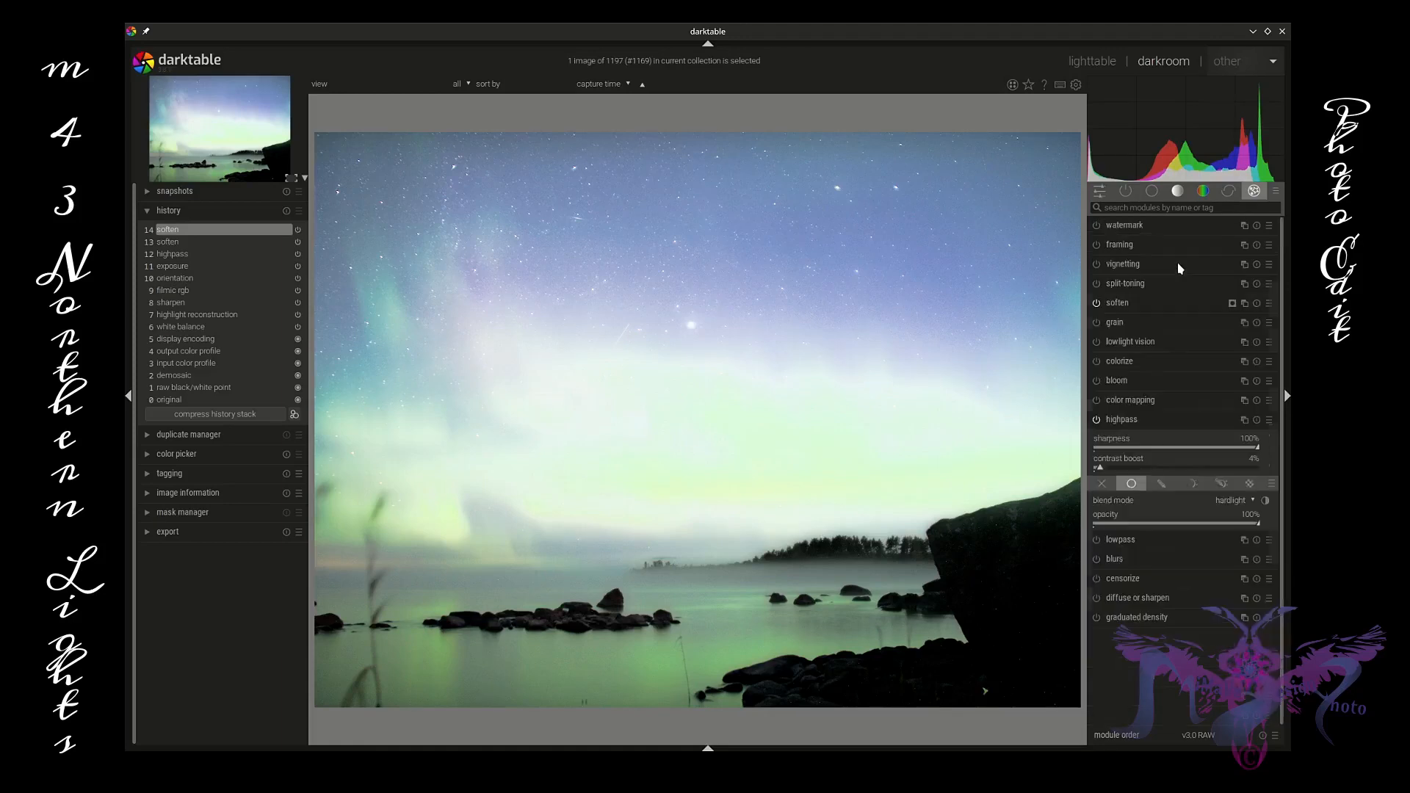
click(1206, 193)
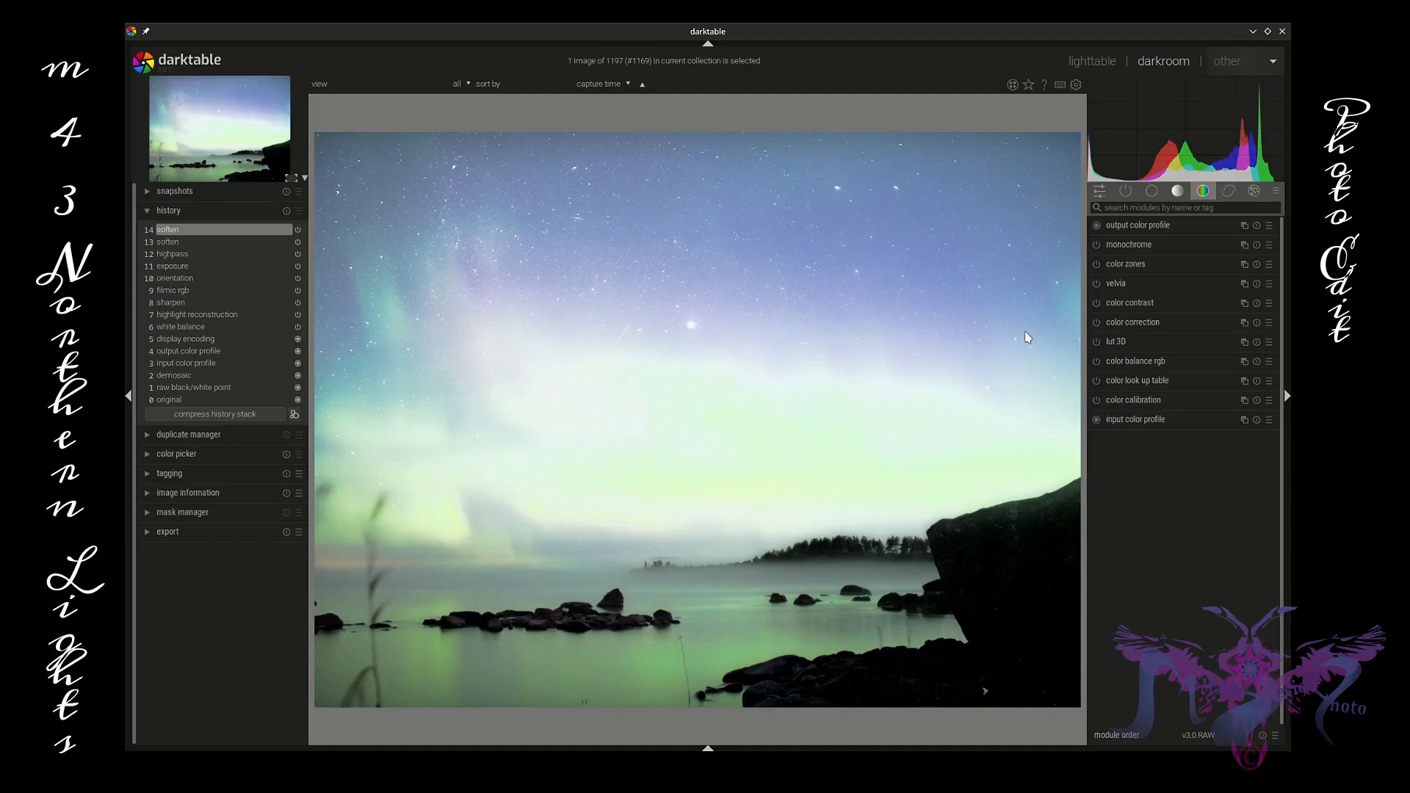
click(1177, 192)
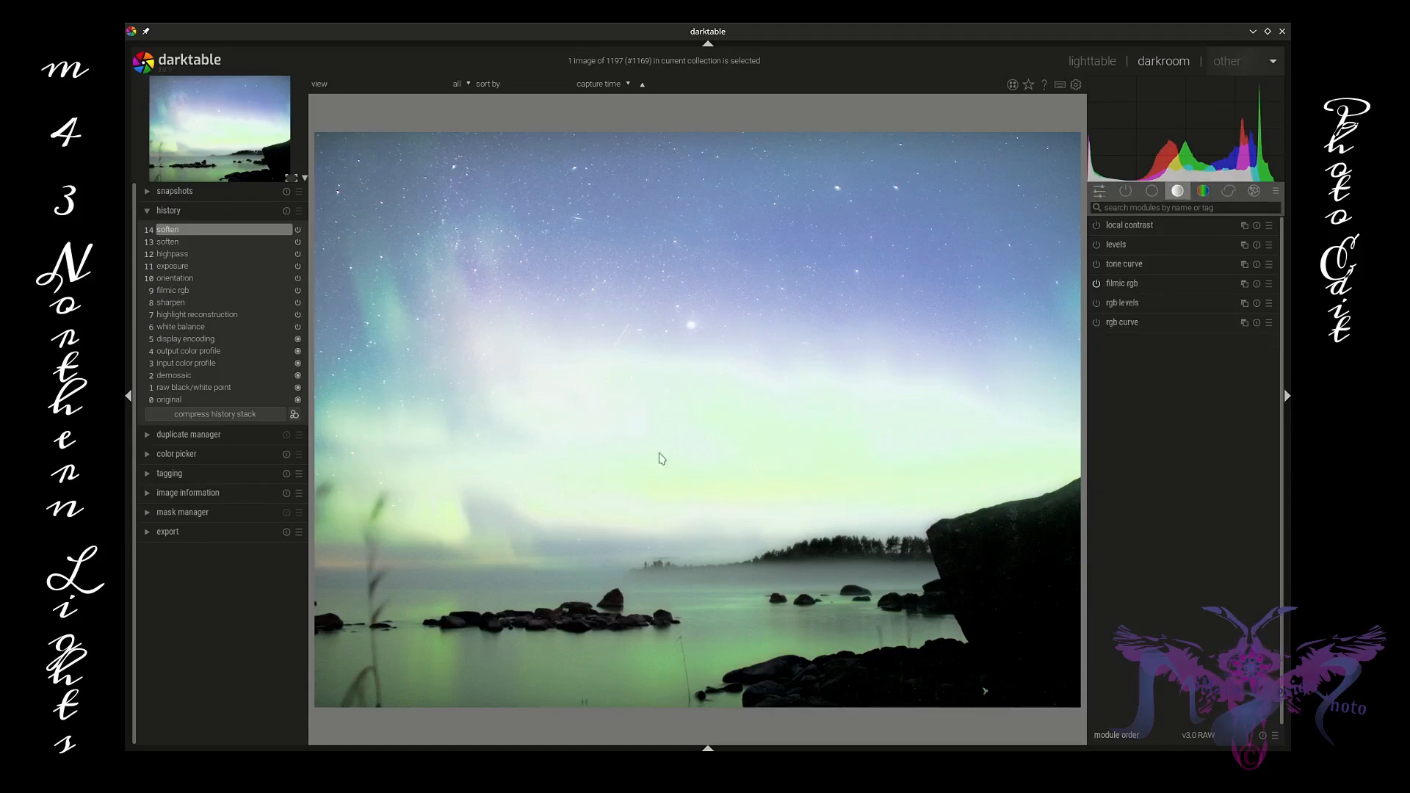
scroll(647, 316, up, 6)
scroll(646, 327, down, 6)
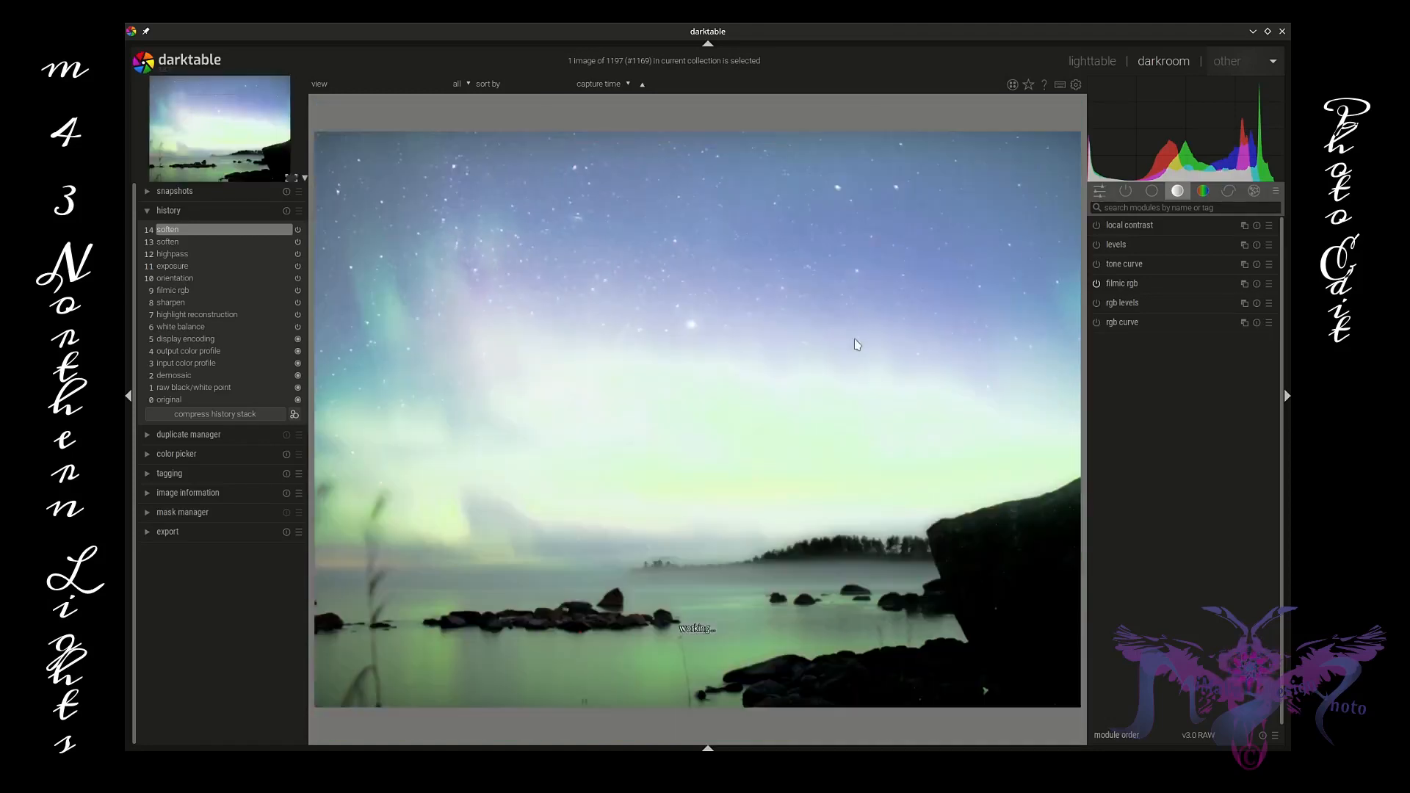
click(1270, 225)
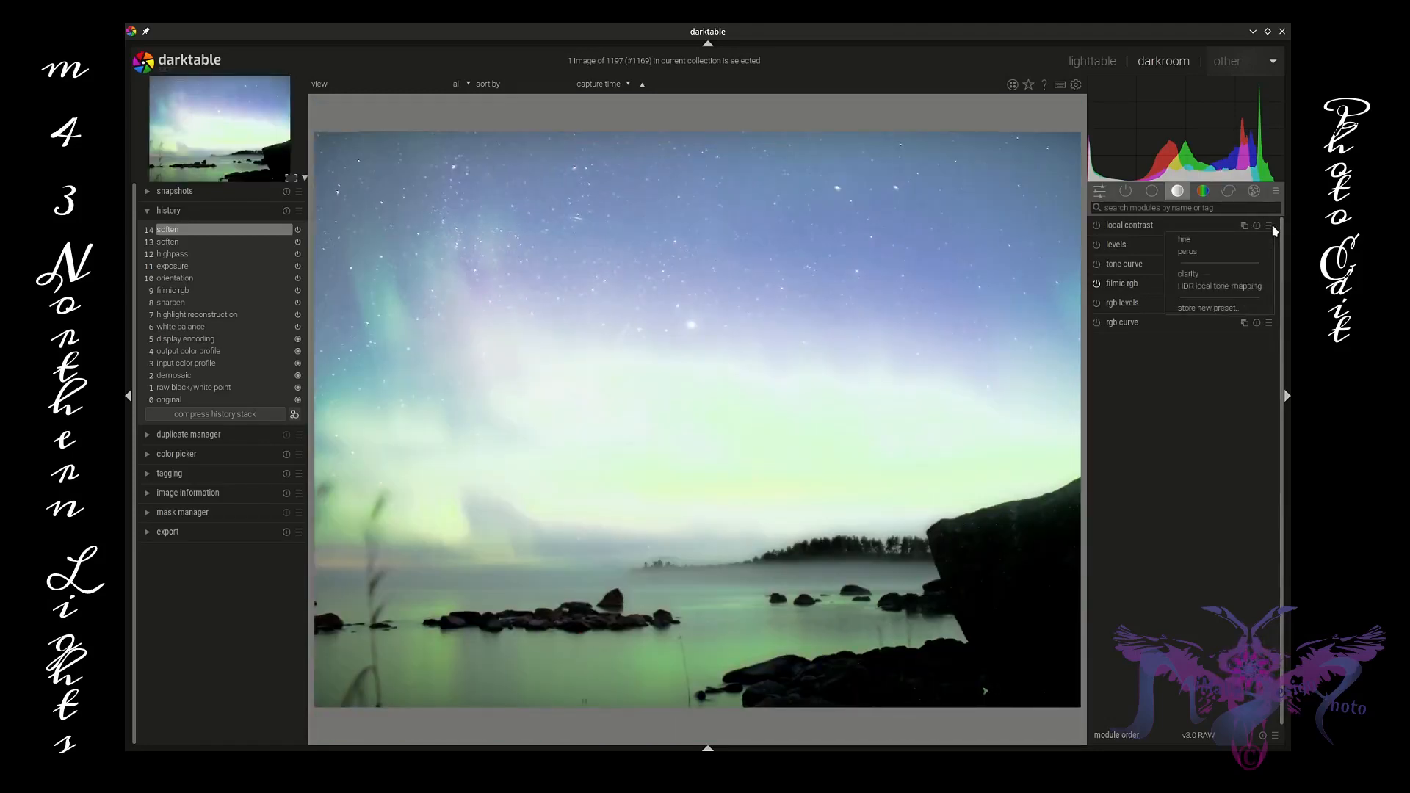
click(1222, 243)
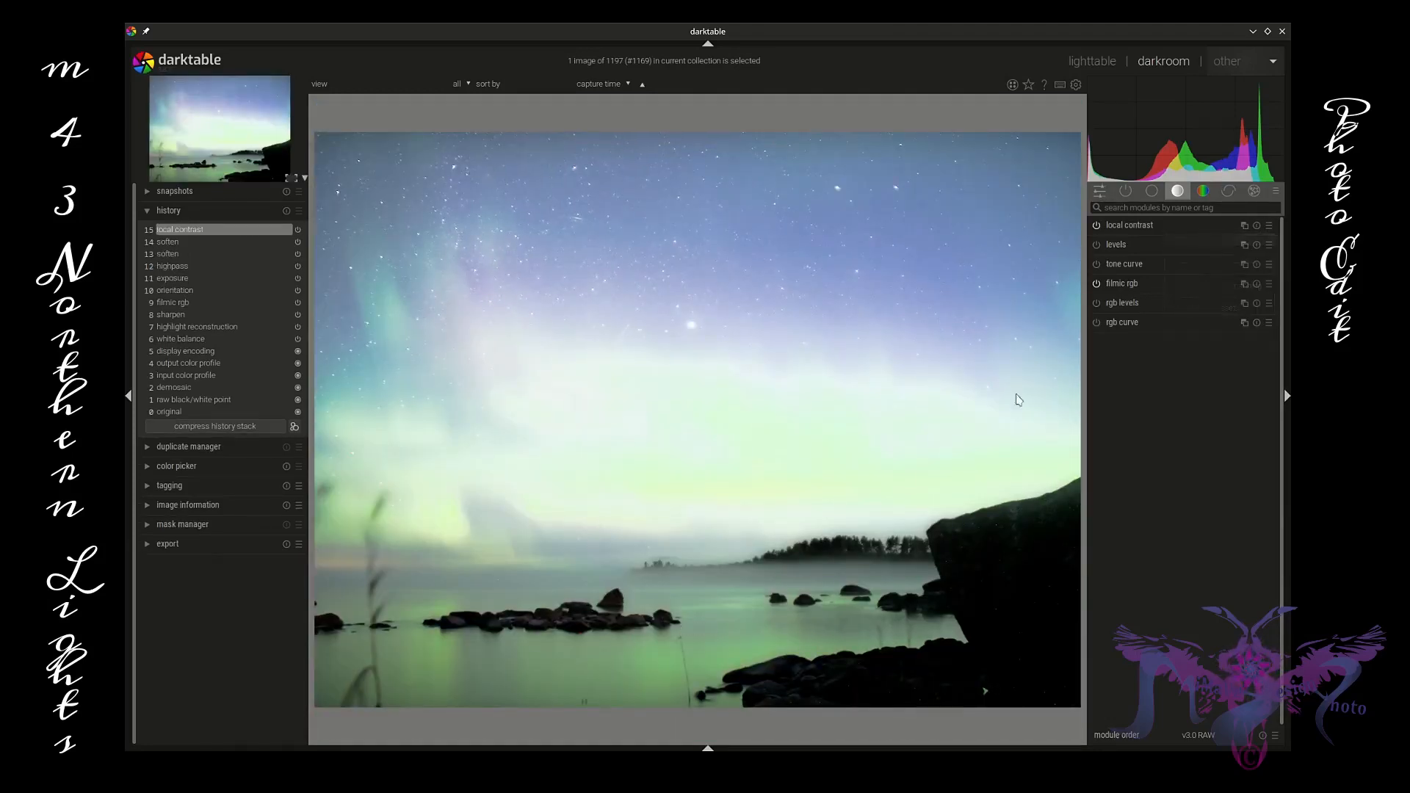
Step: Zoom into the fog, expand local contrast, and toggle it off and on to compare
scroll(661, 639, up, 4)
click(1217, 226)
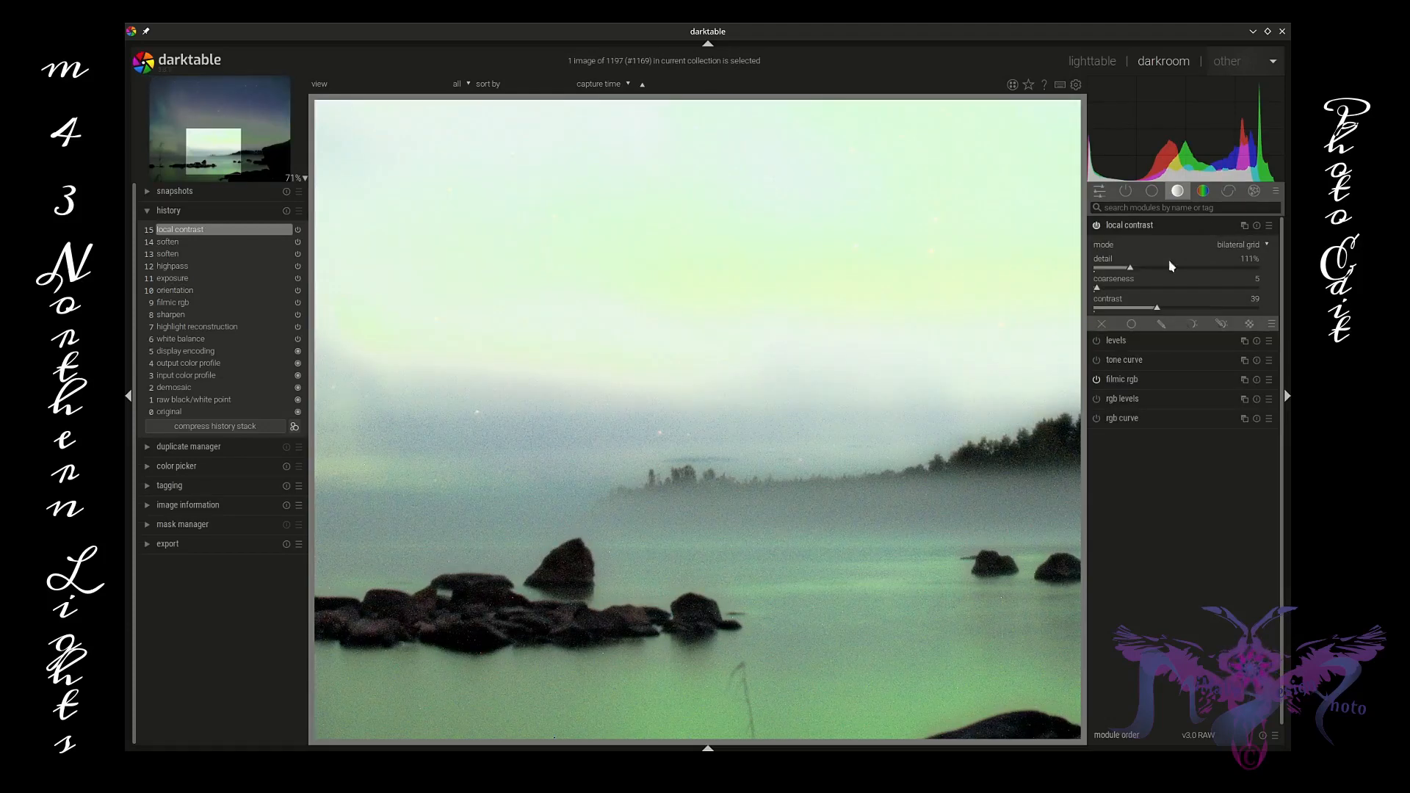
click(1097, 226)
click(1097, 226)
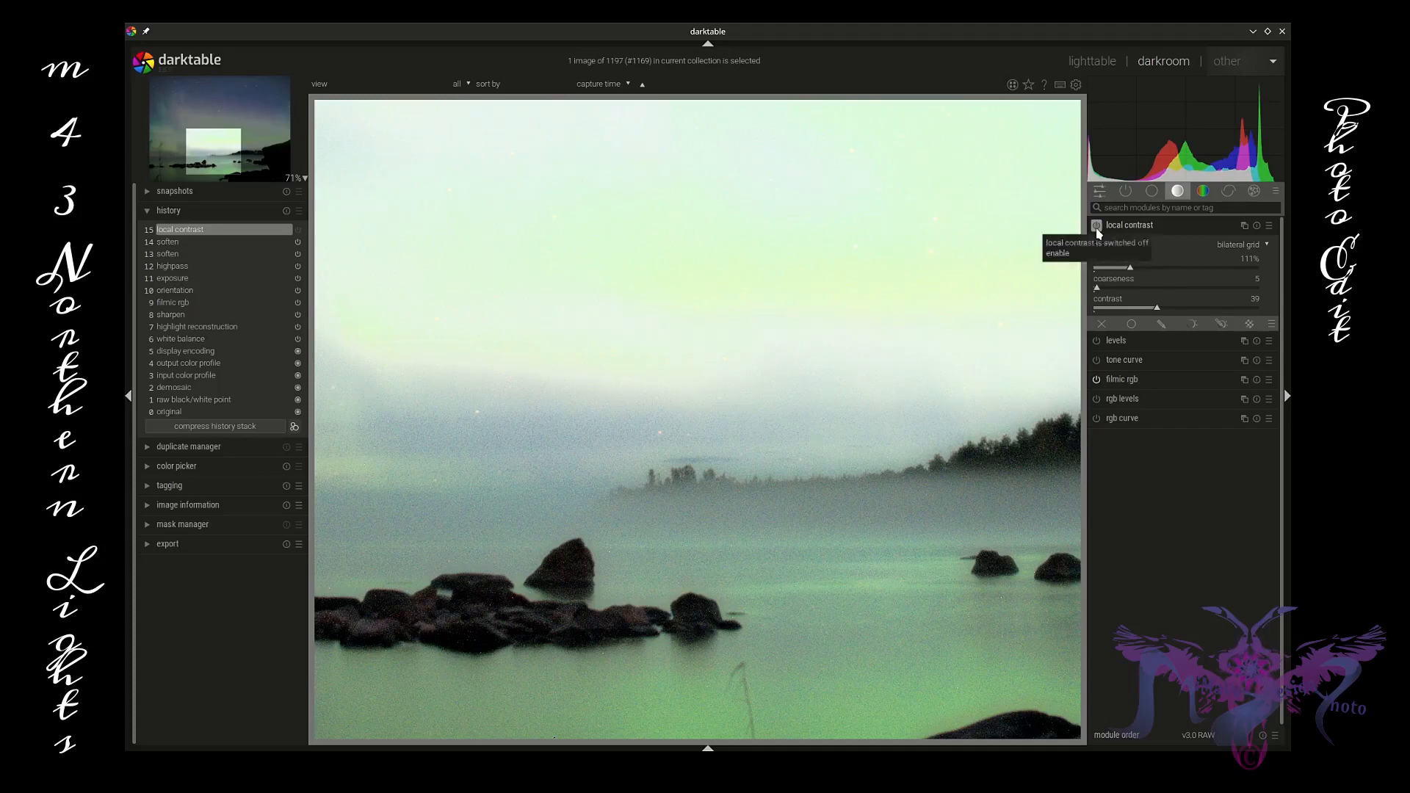
Step: Try the perus preset on local contrast and toggle the module off and on to compare
click(1269, 225)
click(1187, 246)
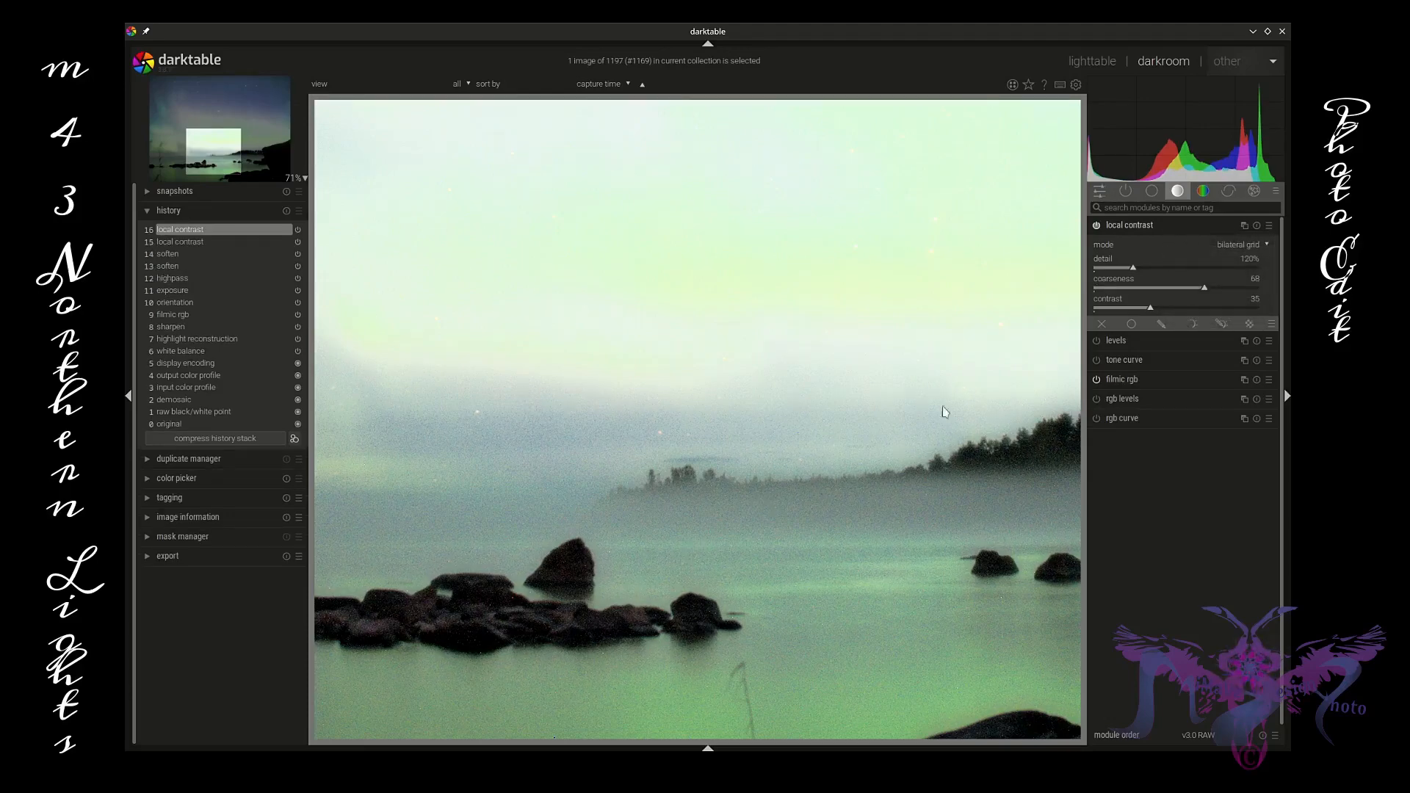
scroll(781, 472, down, 2)
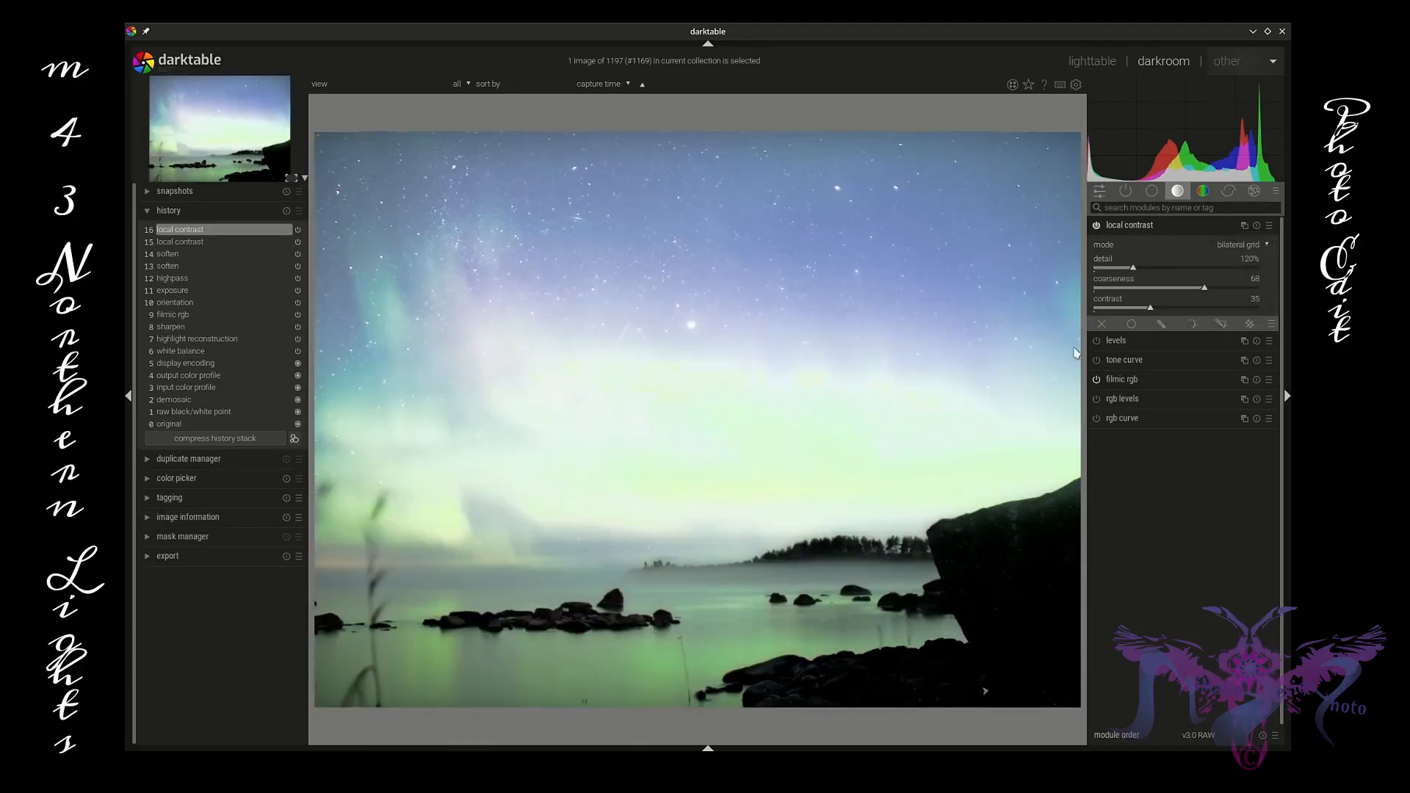
click(1097, 227)
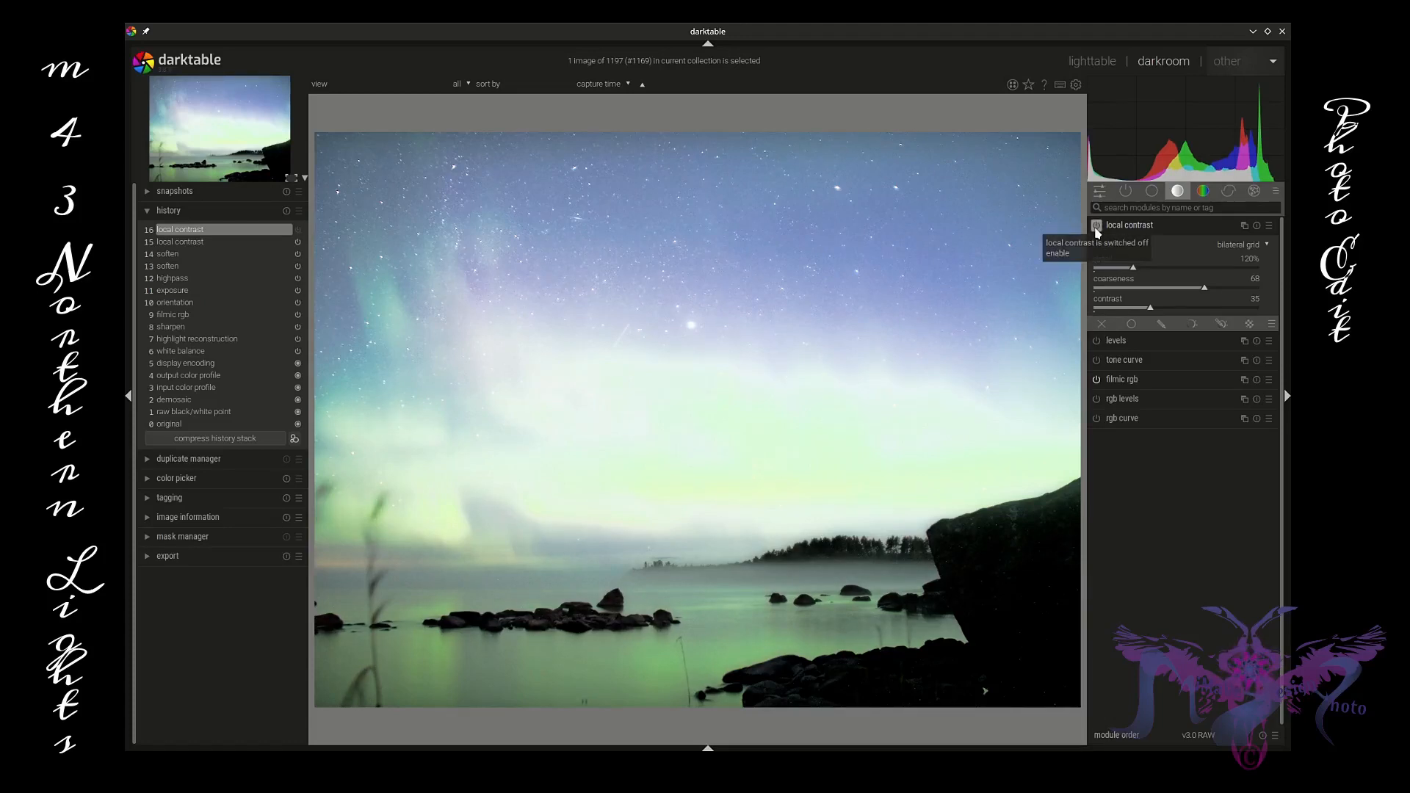
click(1097, 226)
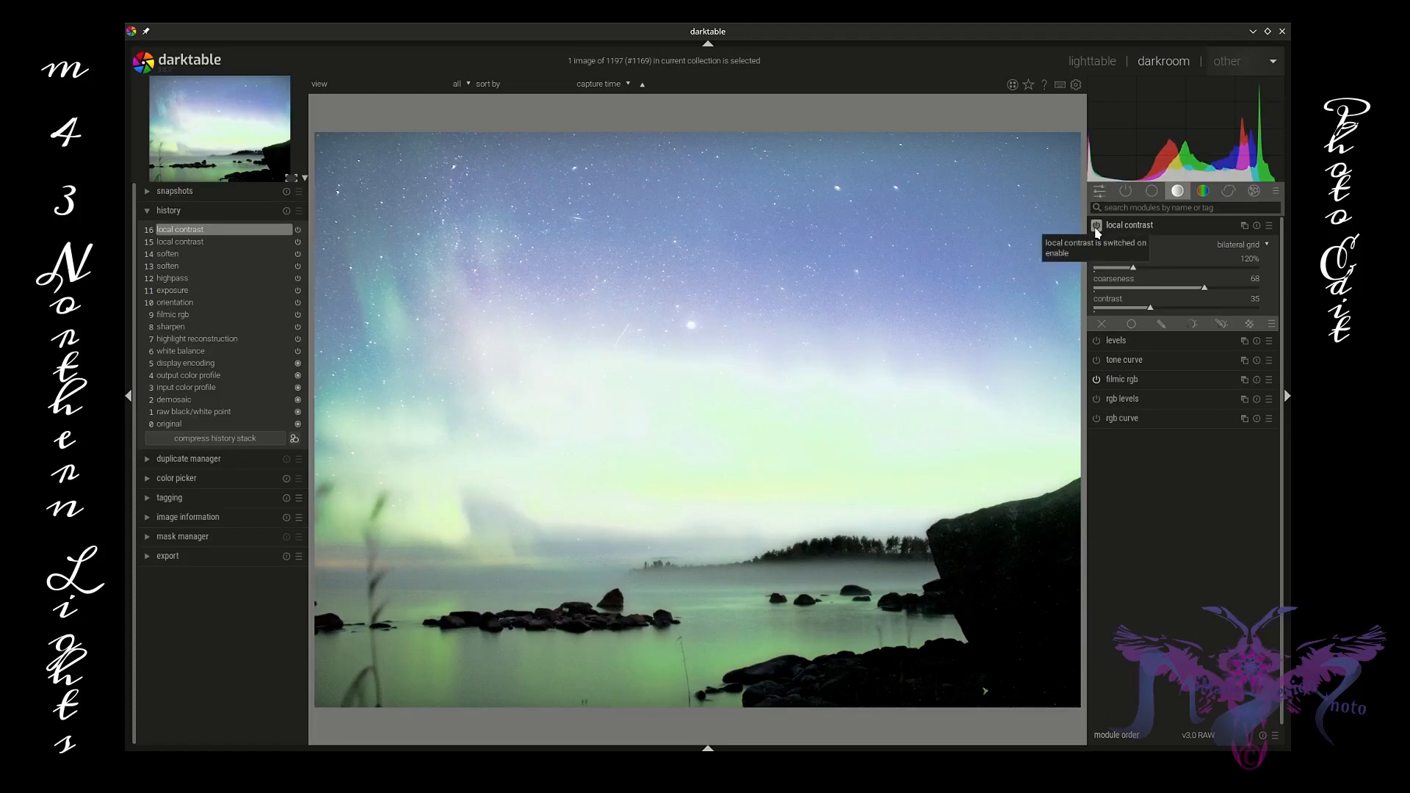
Step: Reapply the previous local contrast preset and collapse the module
click(1270, 225)
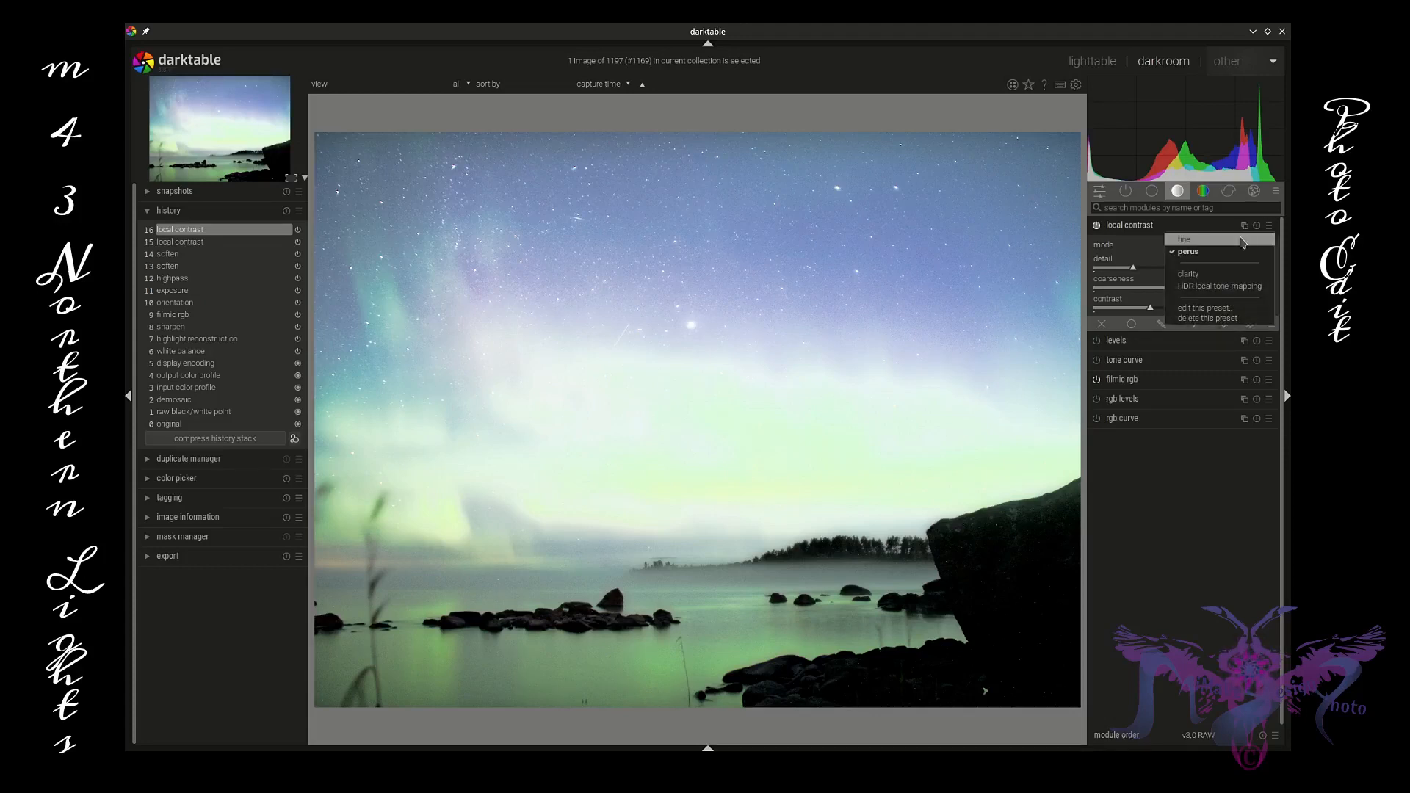
click(1169, 223)
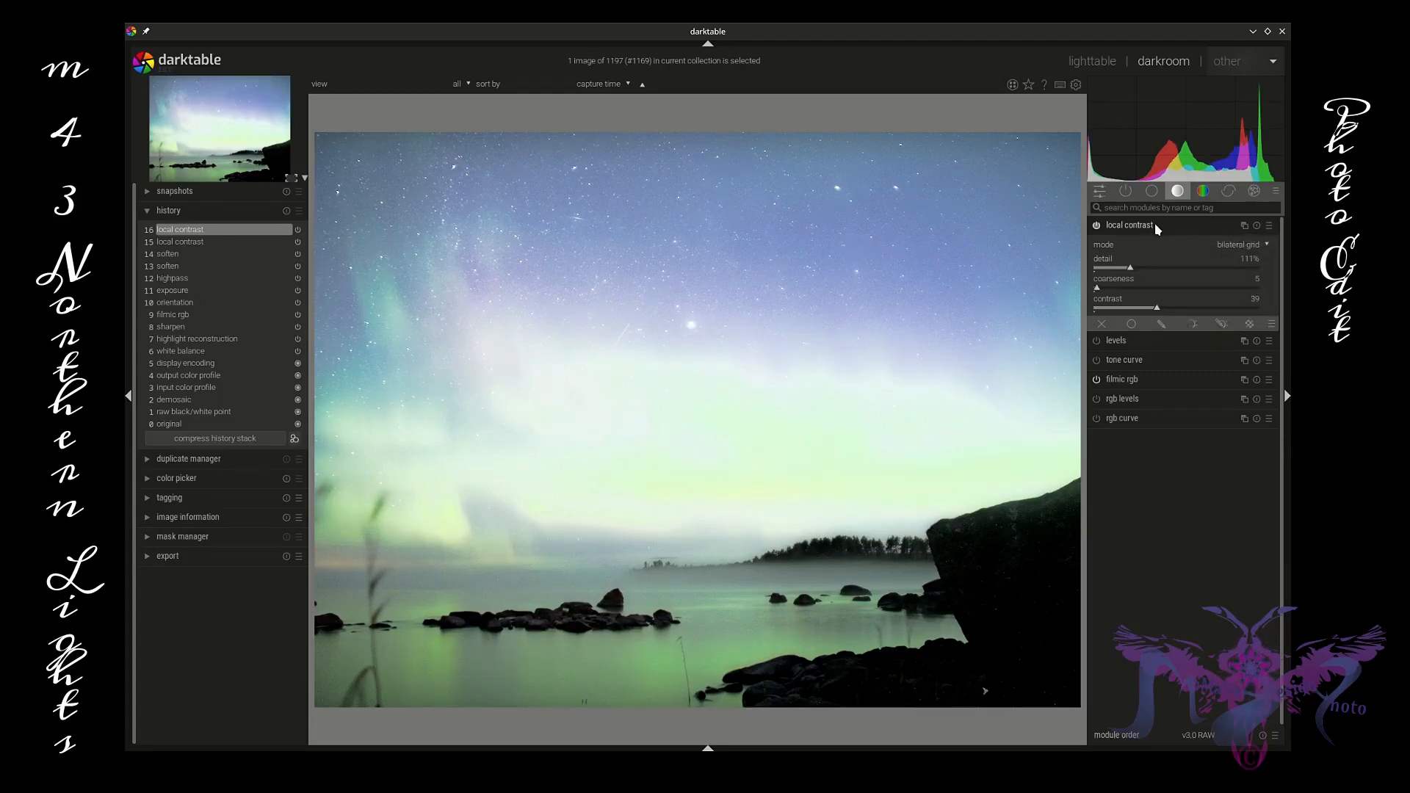
click(1155, 224)
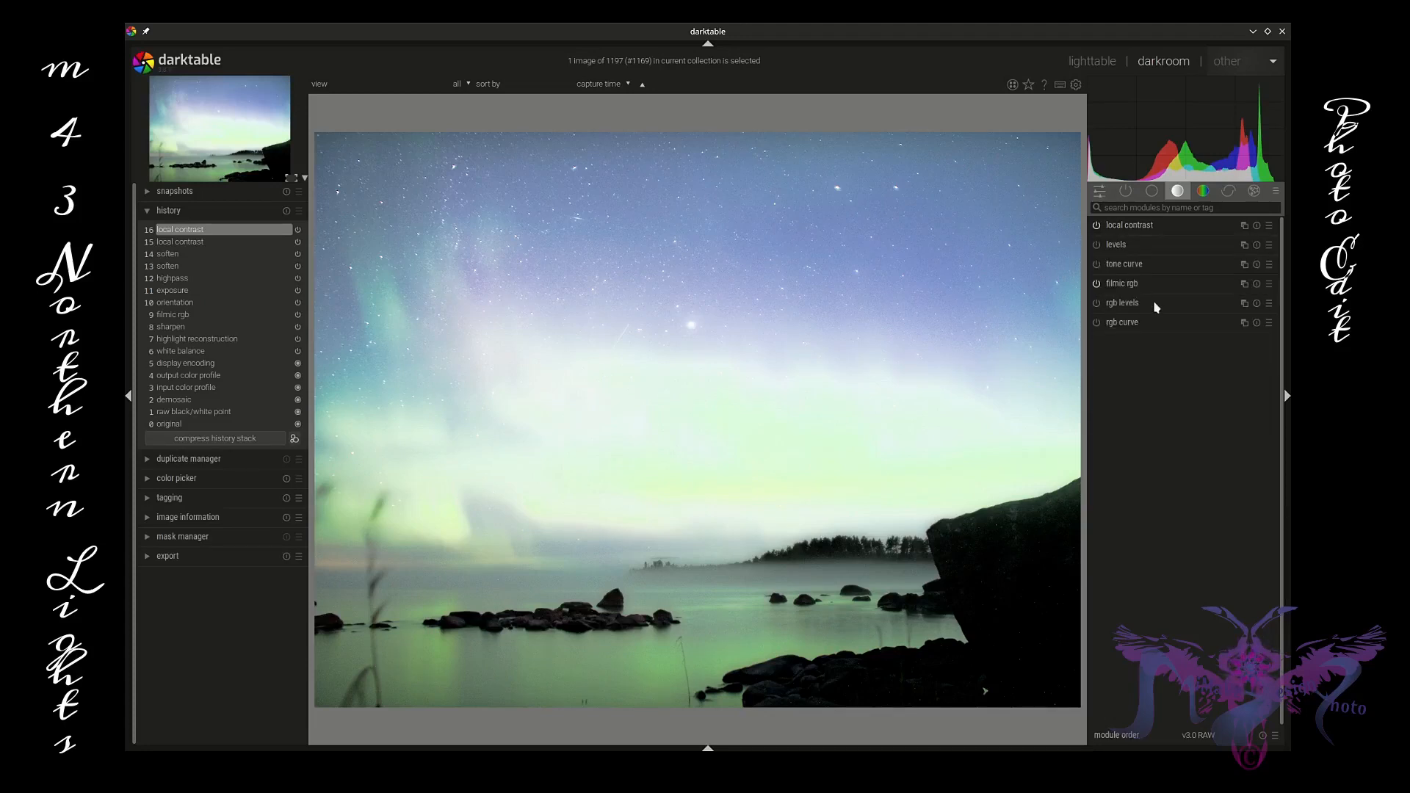
Step: Enable the denoise (profiled) module in the correction group and examine the sky and fog up close
scroll(606, 265, up, 3)
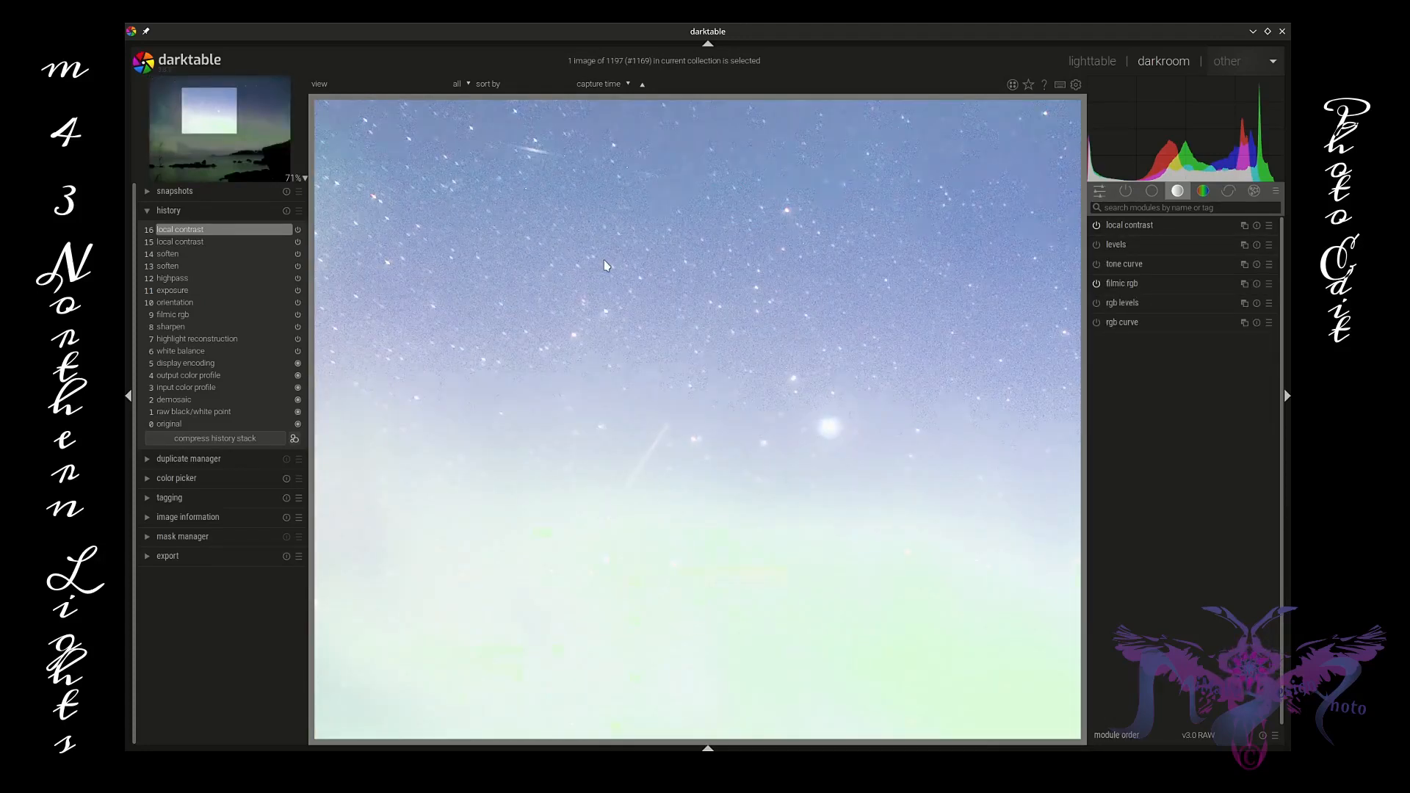
click(1203, 191)
click(1231, 192)
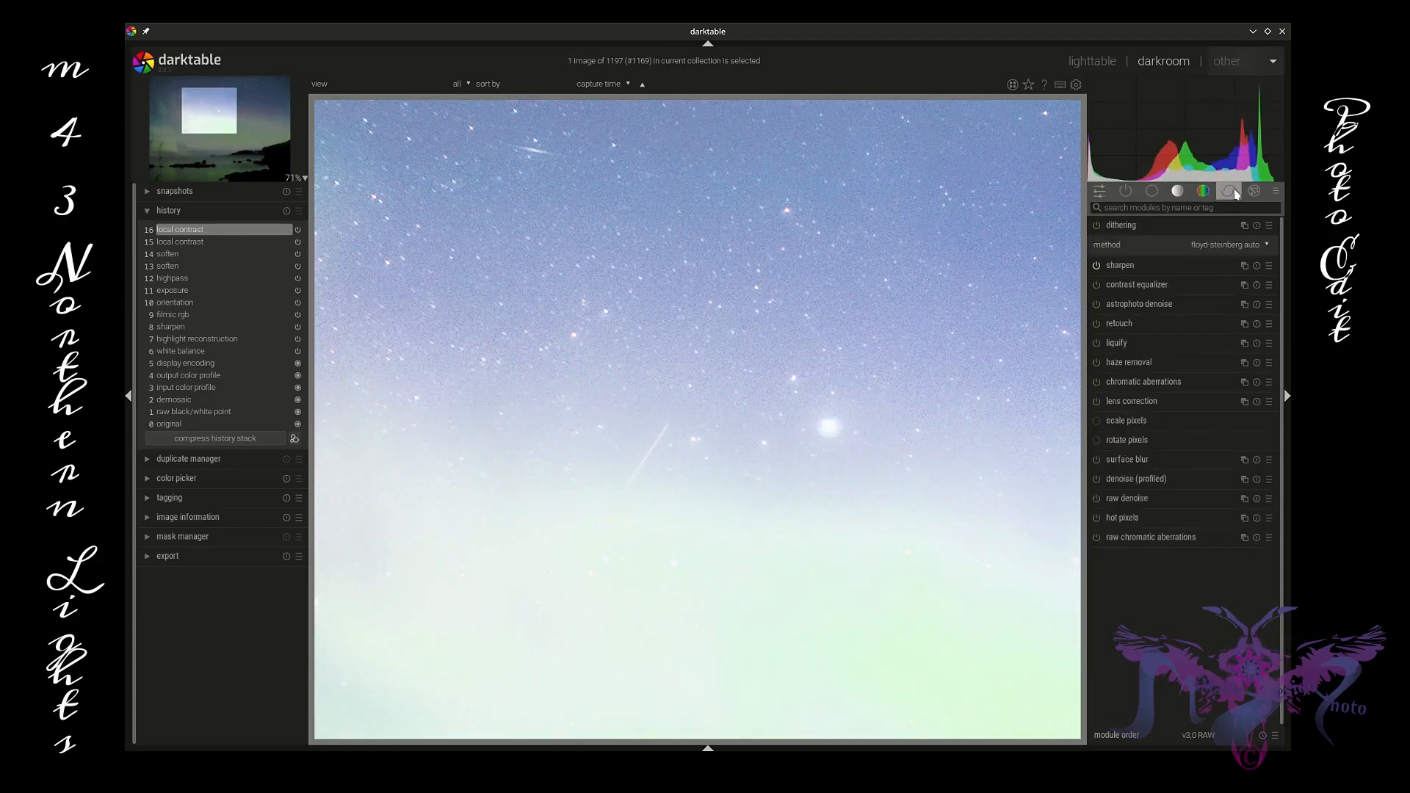
click(1096, 480)
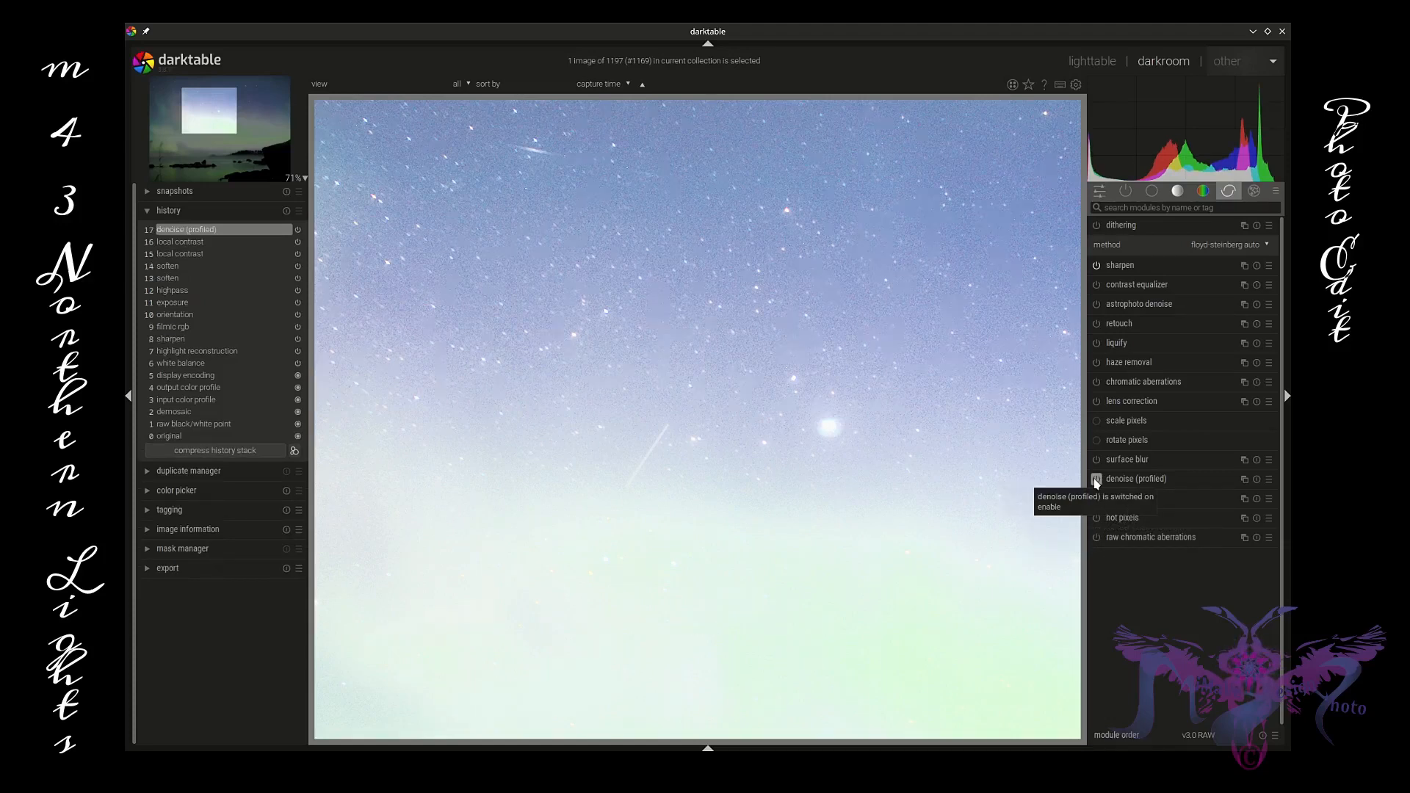
drag(617, 290, 1017, 350)
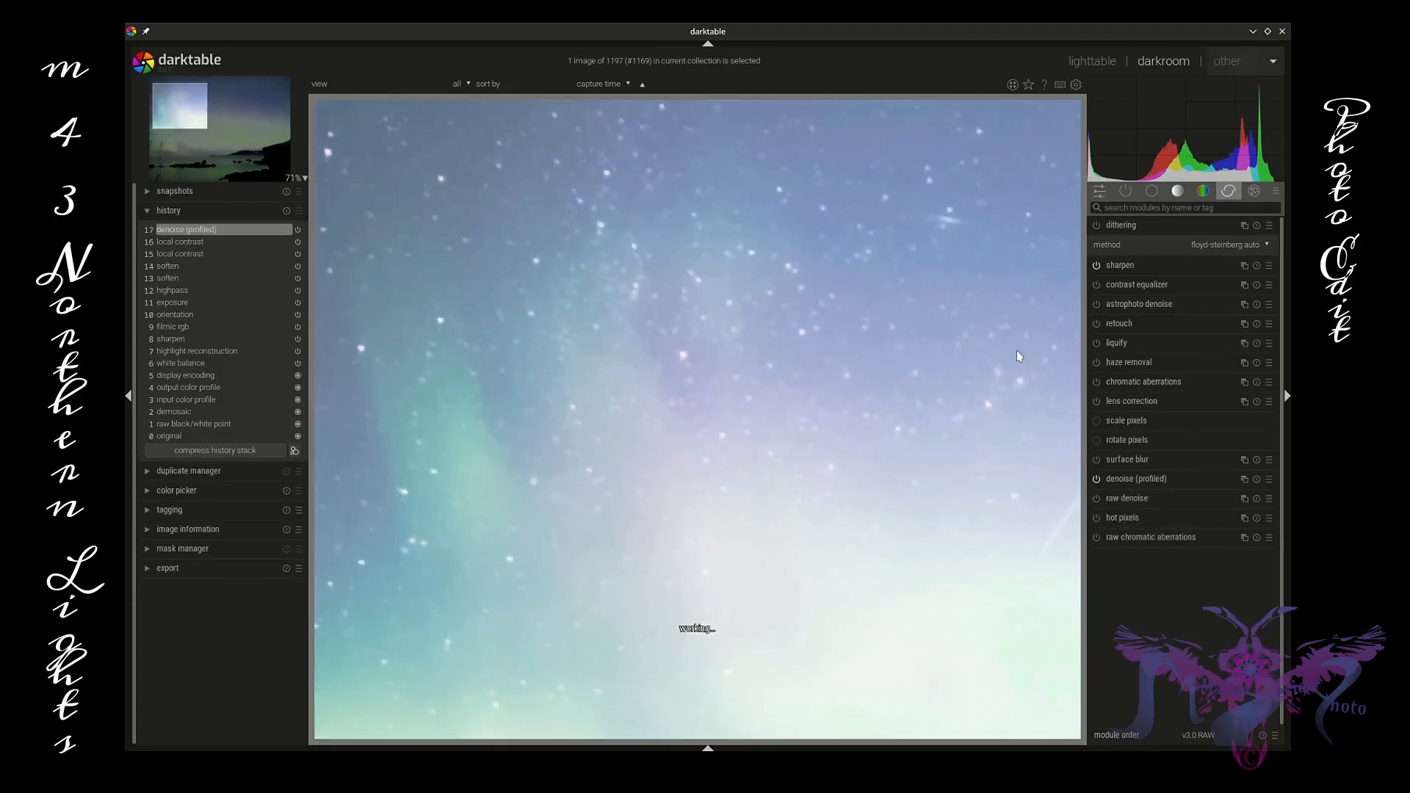
drag(711, 352, 900, 340)
scroll(832, 443, down, 5)
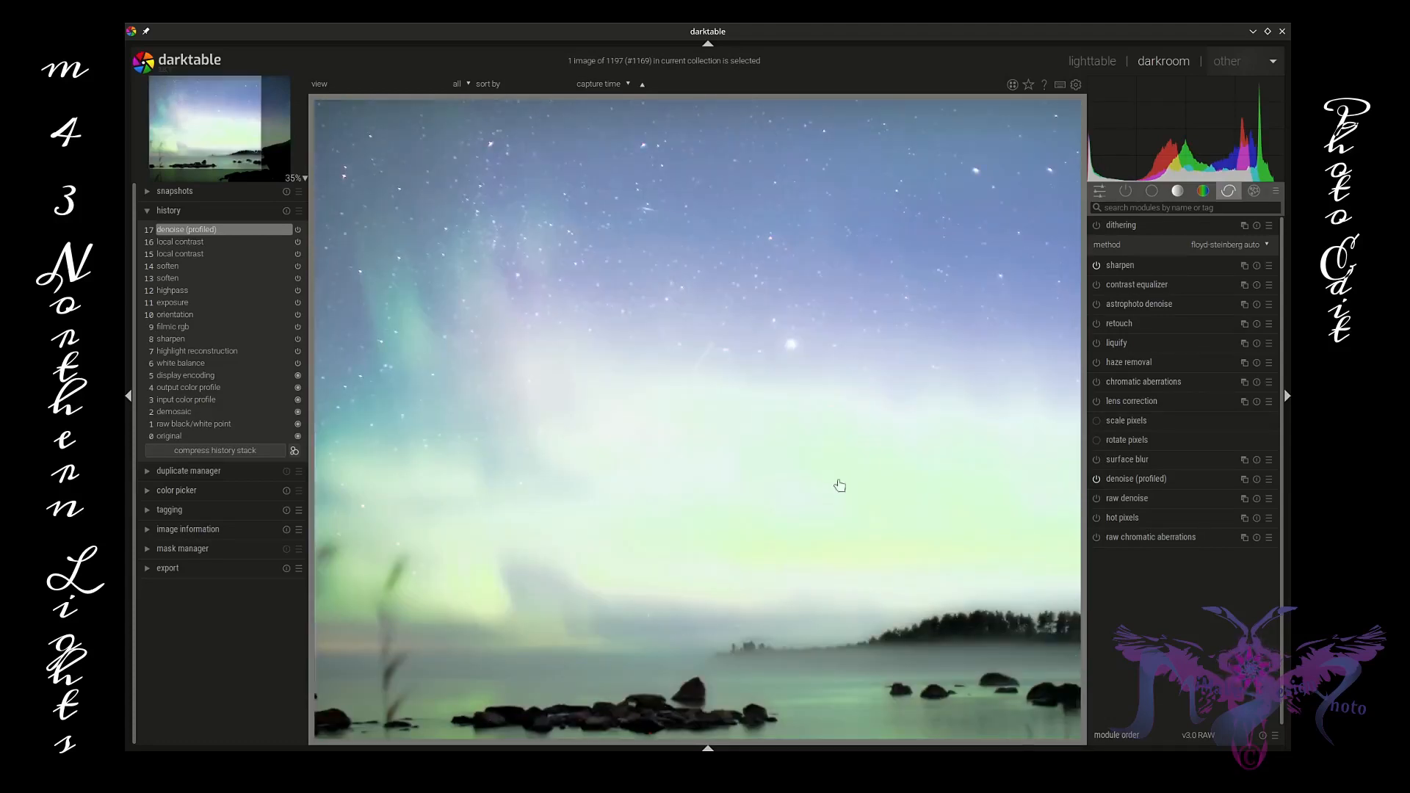
drag(839, 482, 831, 212)
scroll(774, 588, up, 7)
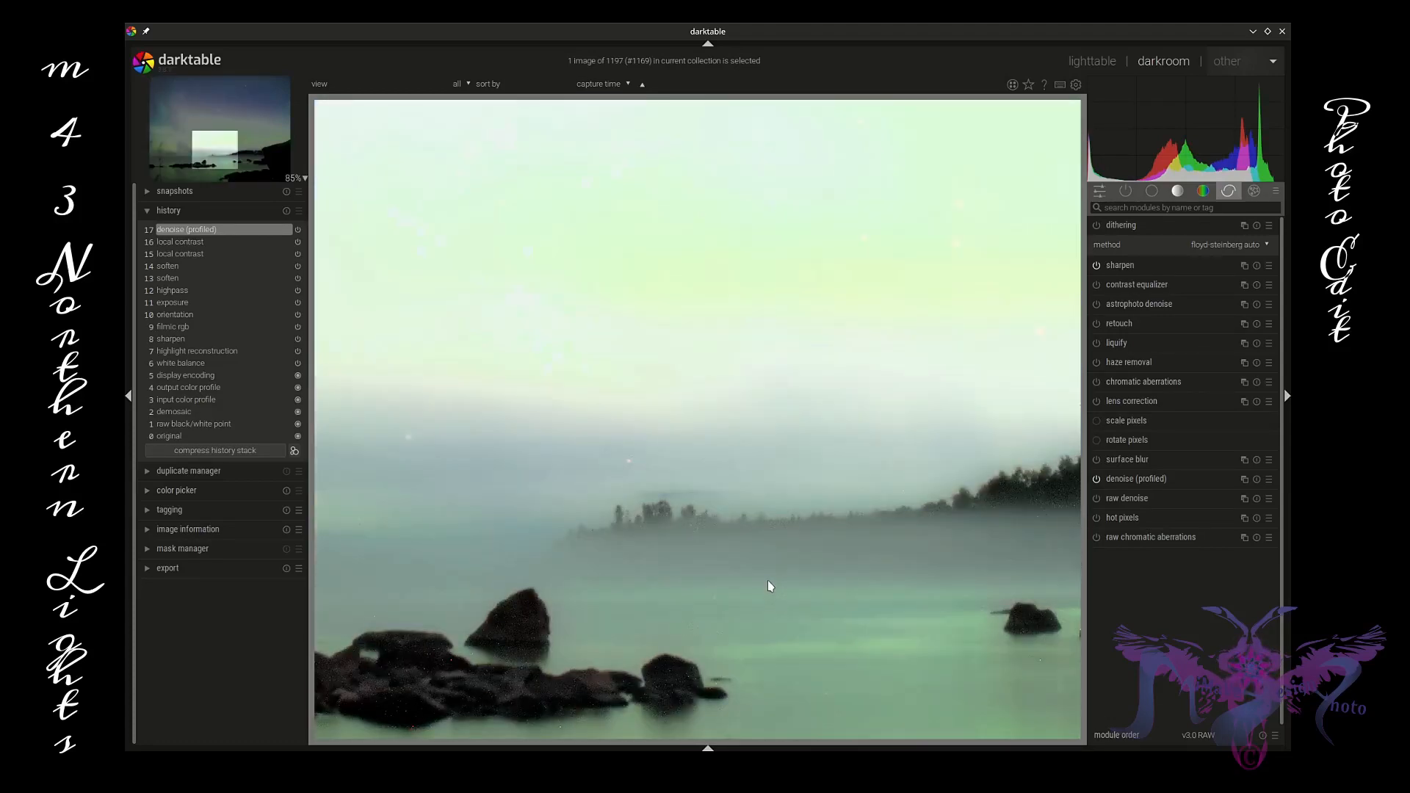
scroll(768, 585, down, 5)
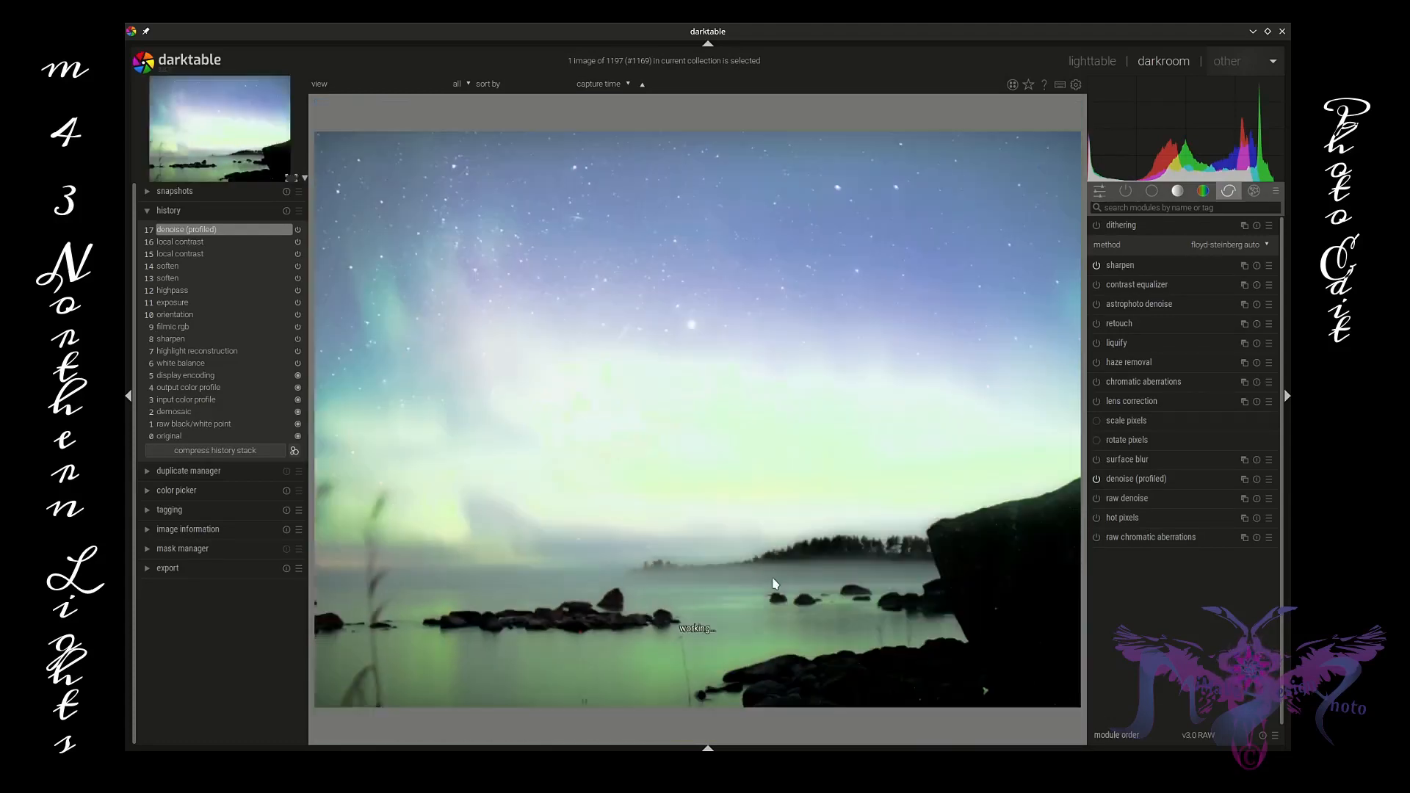
Step: Enable raw denoise, lower its noise threshold slider, and collapse the module
click(1133, 500)
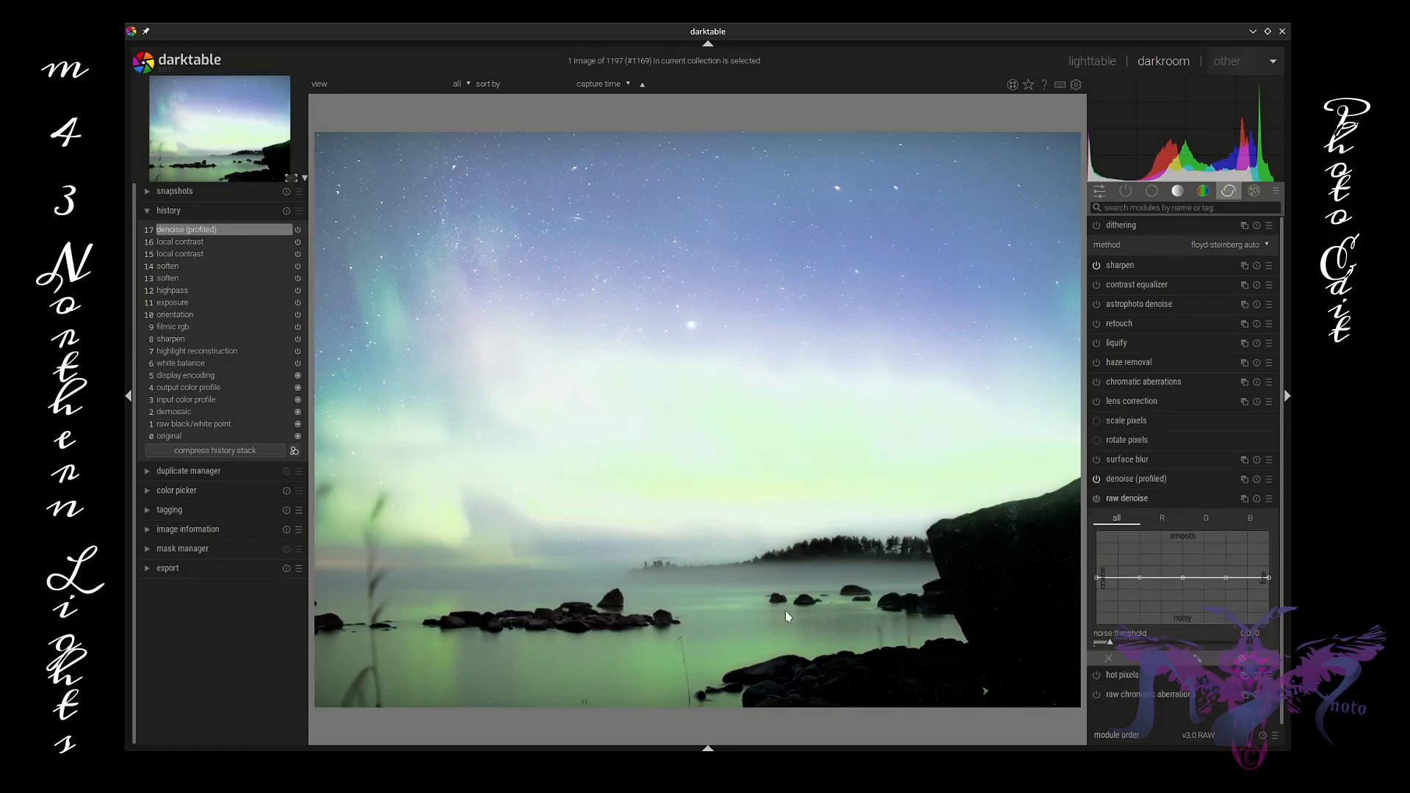
scroll(786, 616, up, 5)
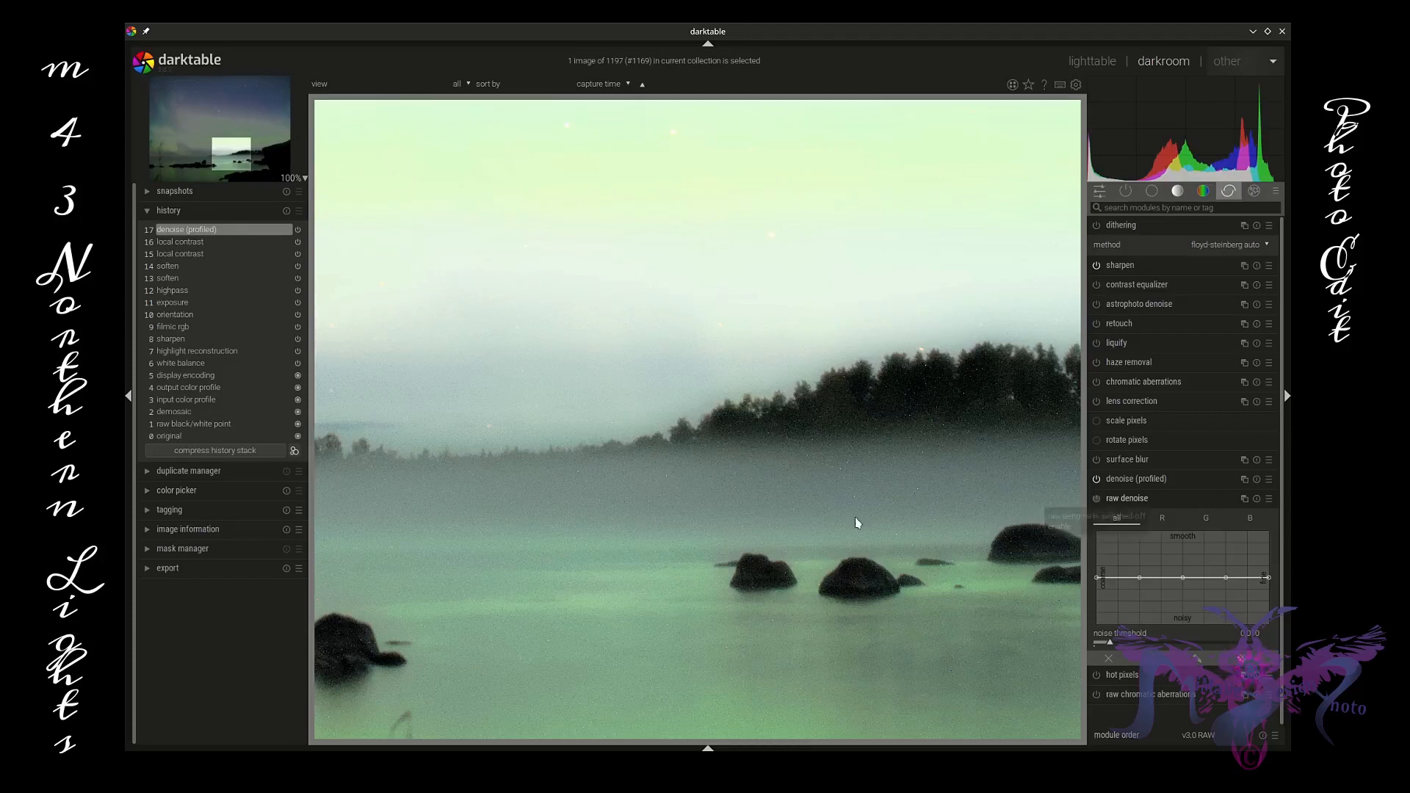
click(1096, 499)
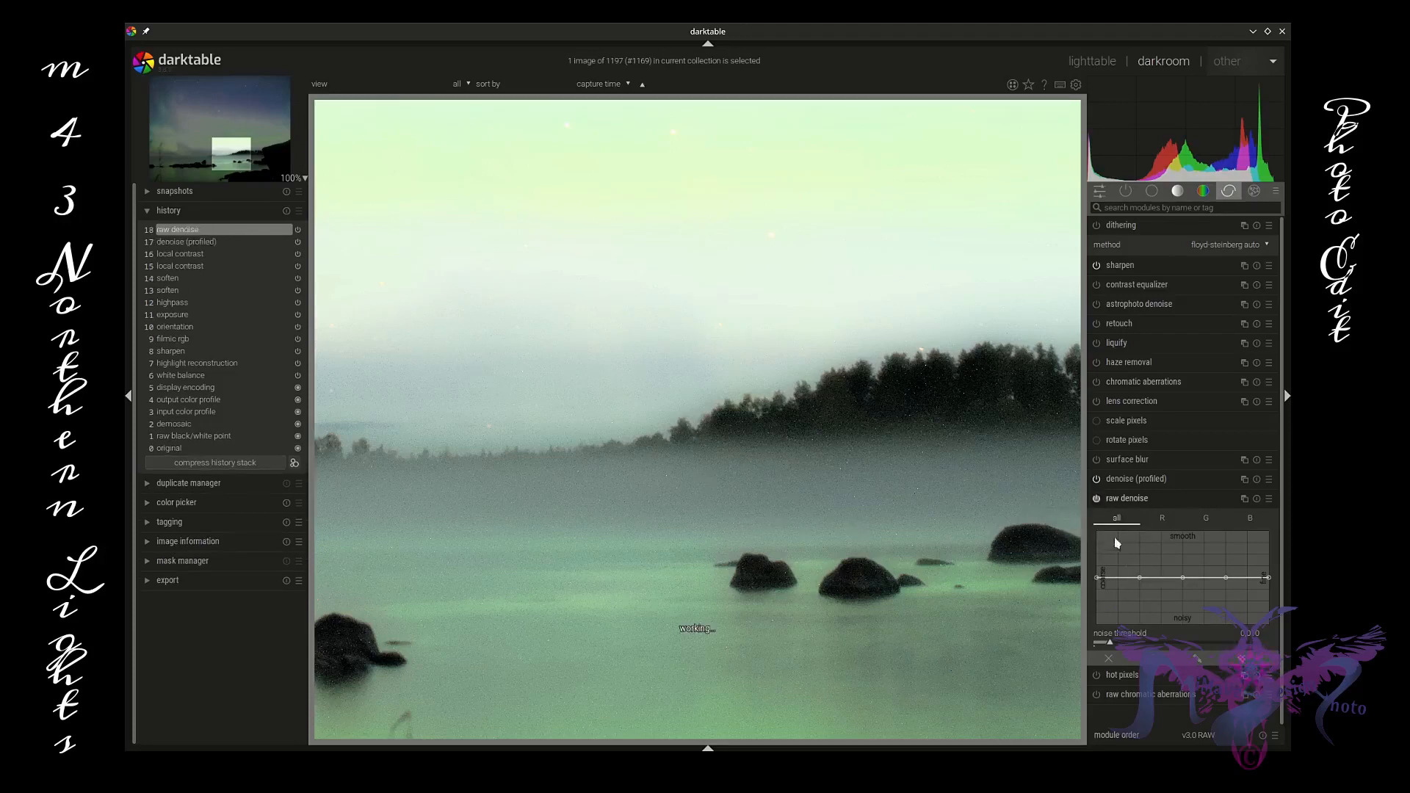
drag(1111, 642, 1100, 644)
click(1166, 499)
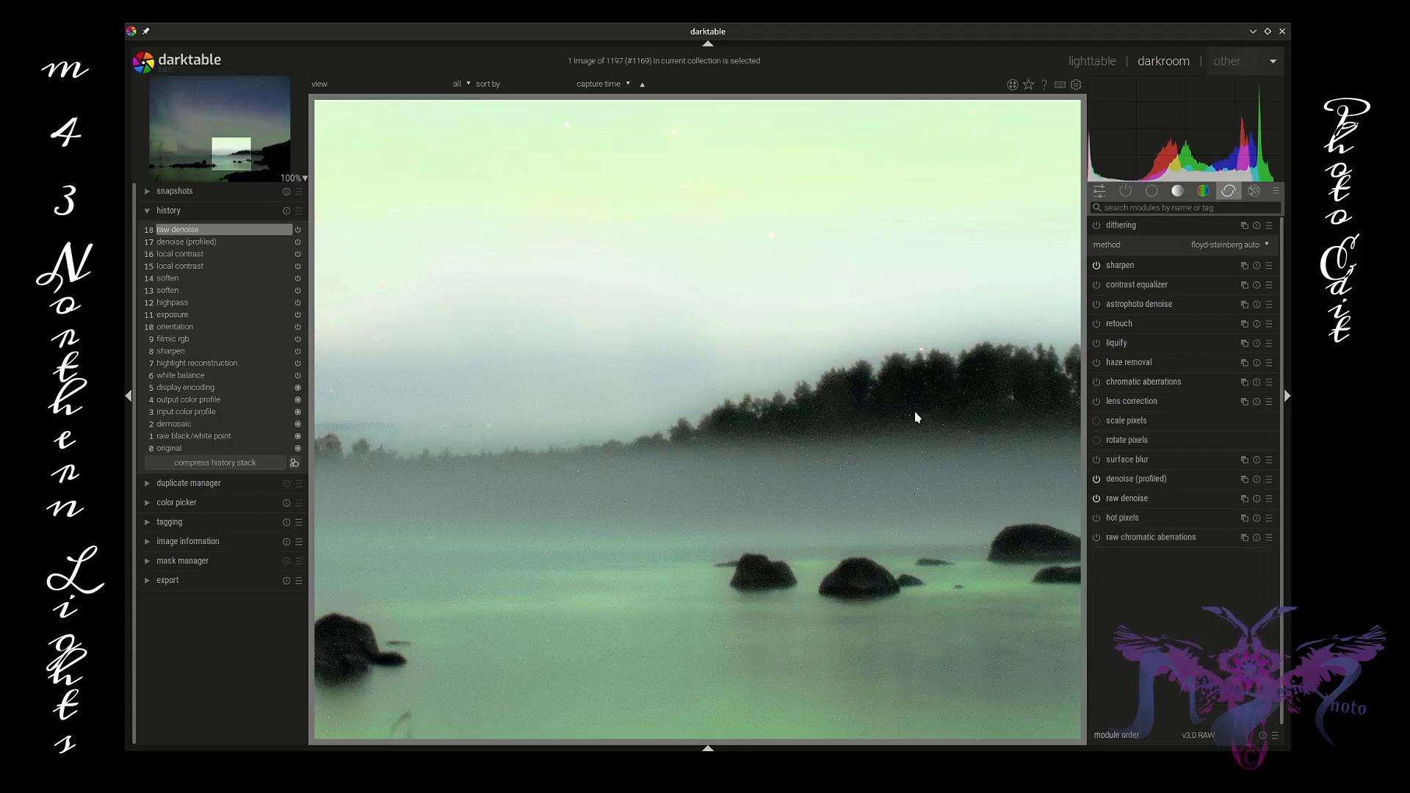
Step: Enable hot pixels, turn on detect by 3 neighbors, and set the strength to 0.5442
click(1096, 518)
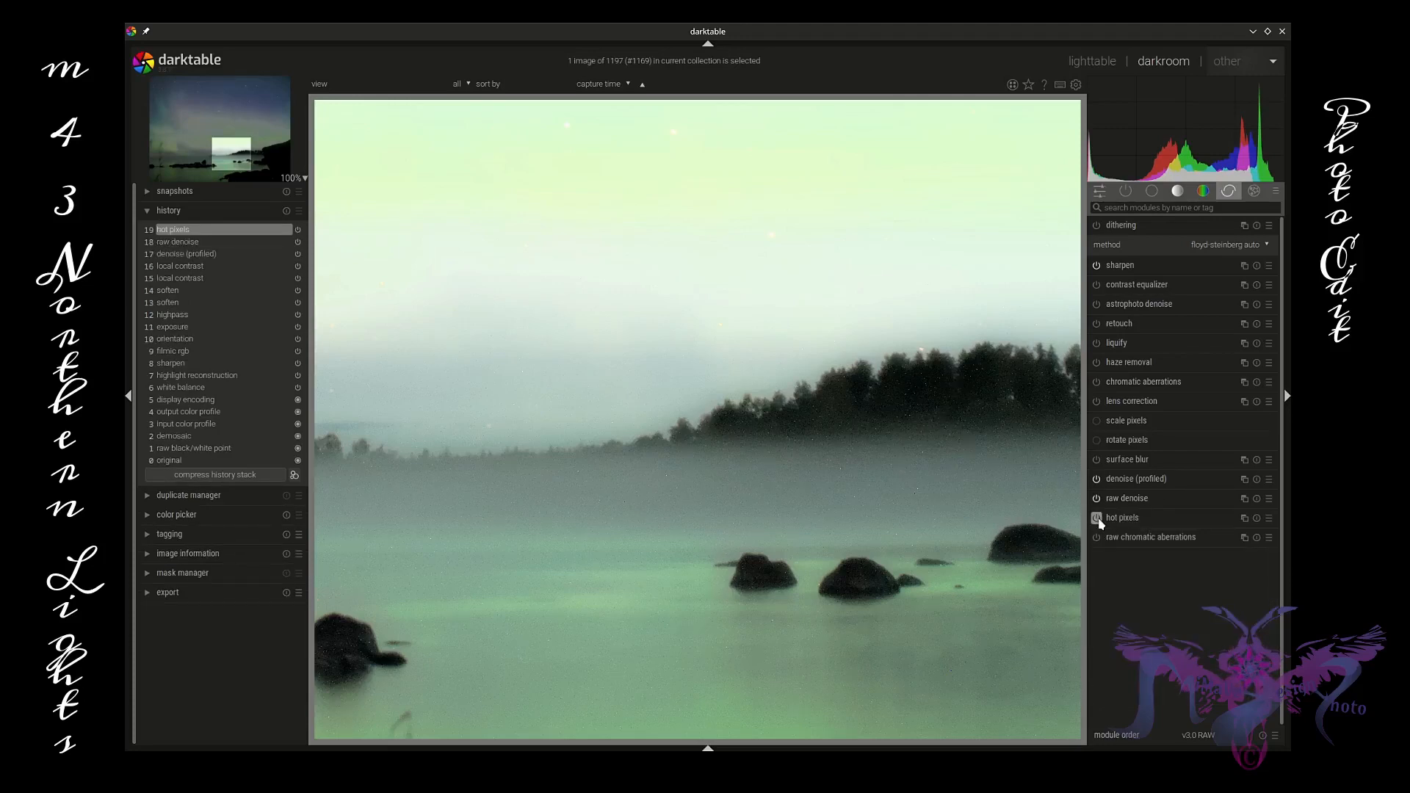
click(1135, 520)
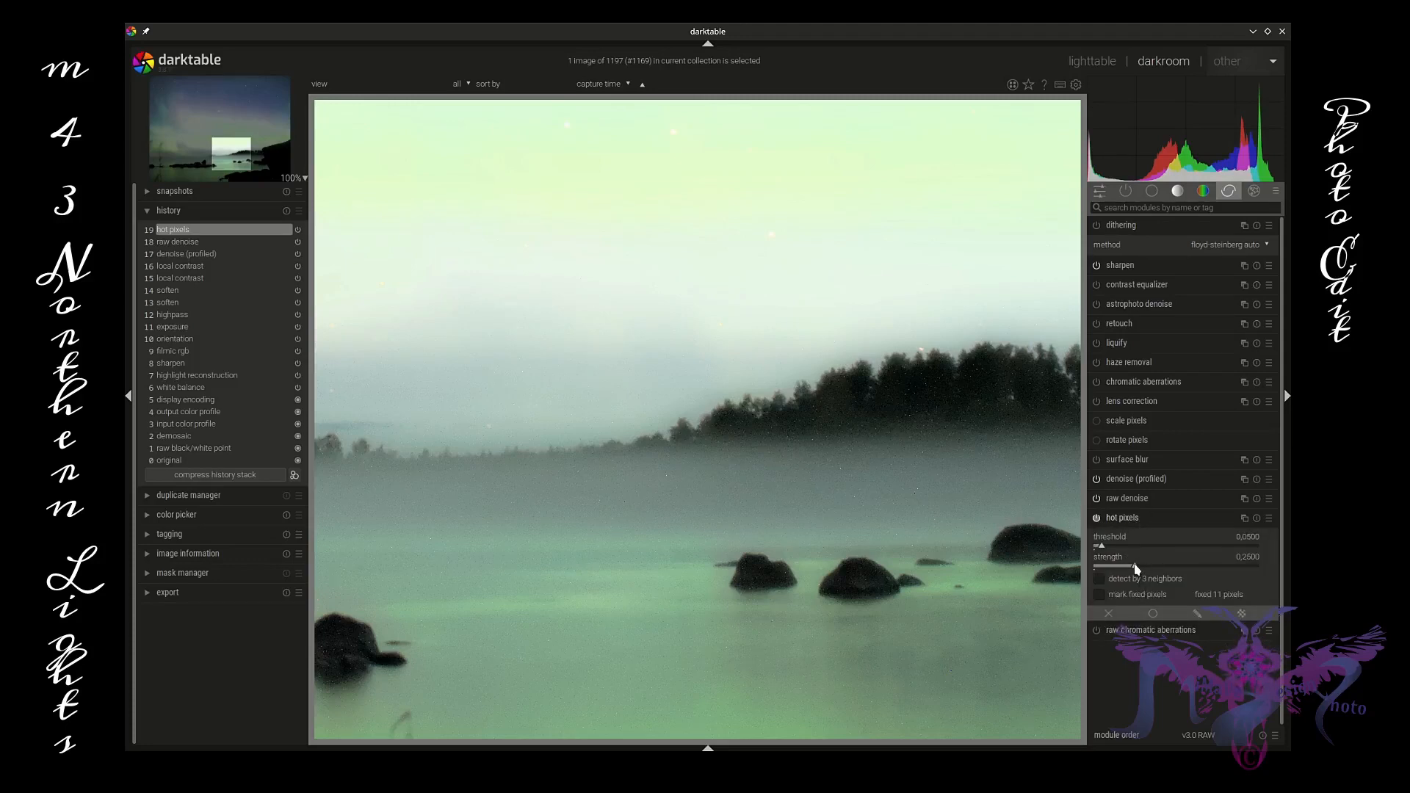
drag(1136, 569, 1164, 573)
click(1102, 578)
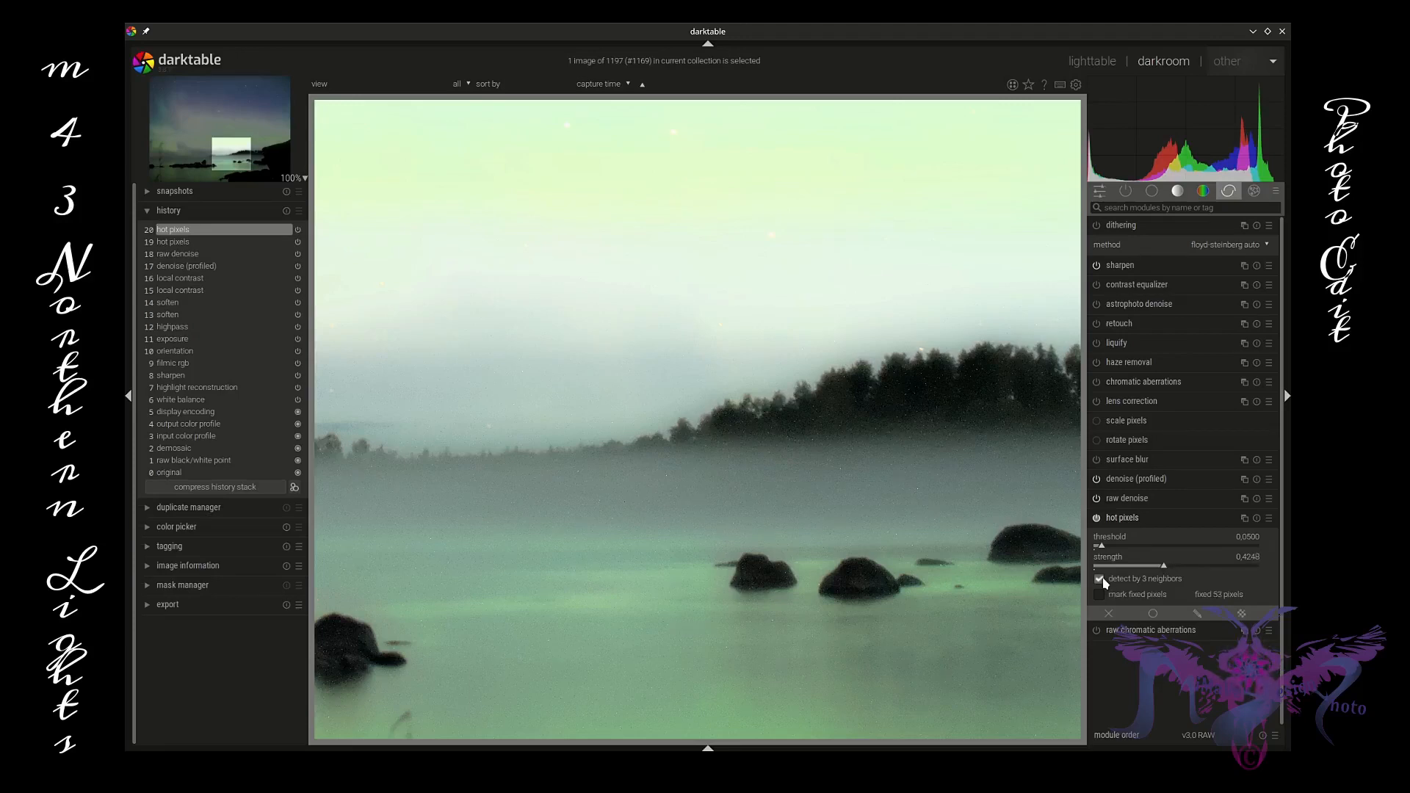
drag(1163, 568, 1184, 571)
Step: Zoom into the stars to compare the hot pixels correction, then collapse the module
middle_click(749, 520)
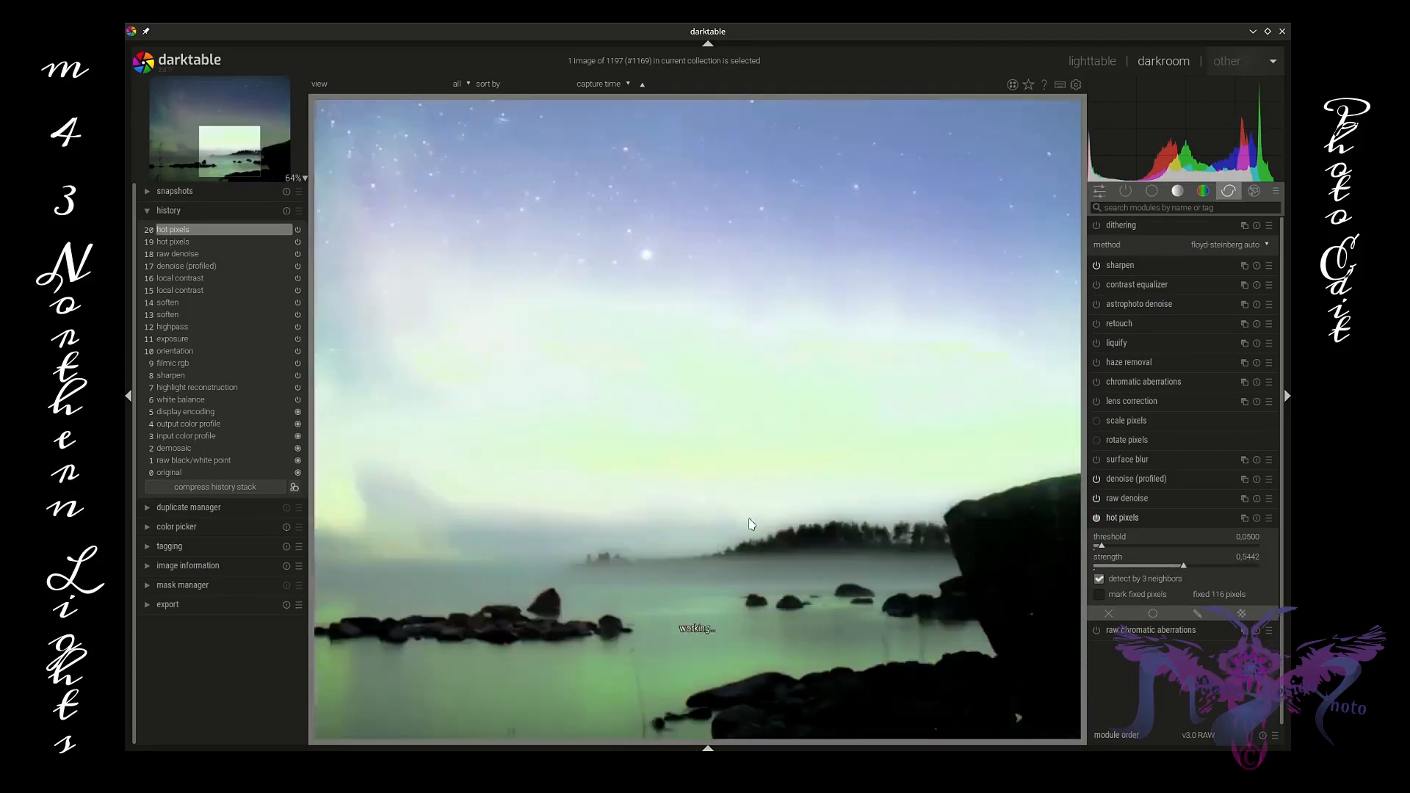
middle_click(608, 191)
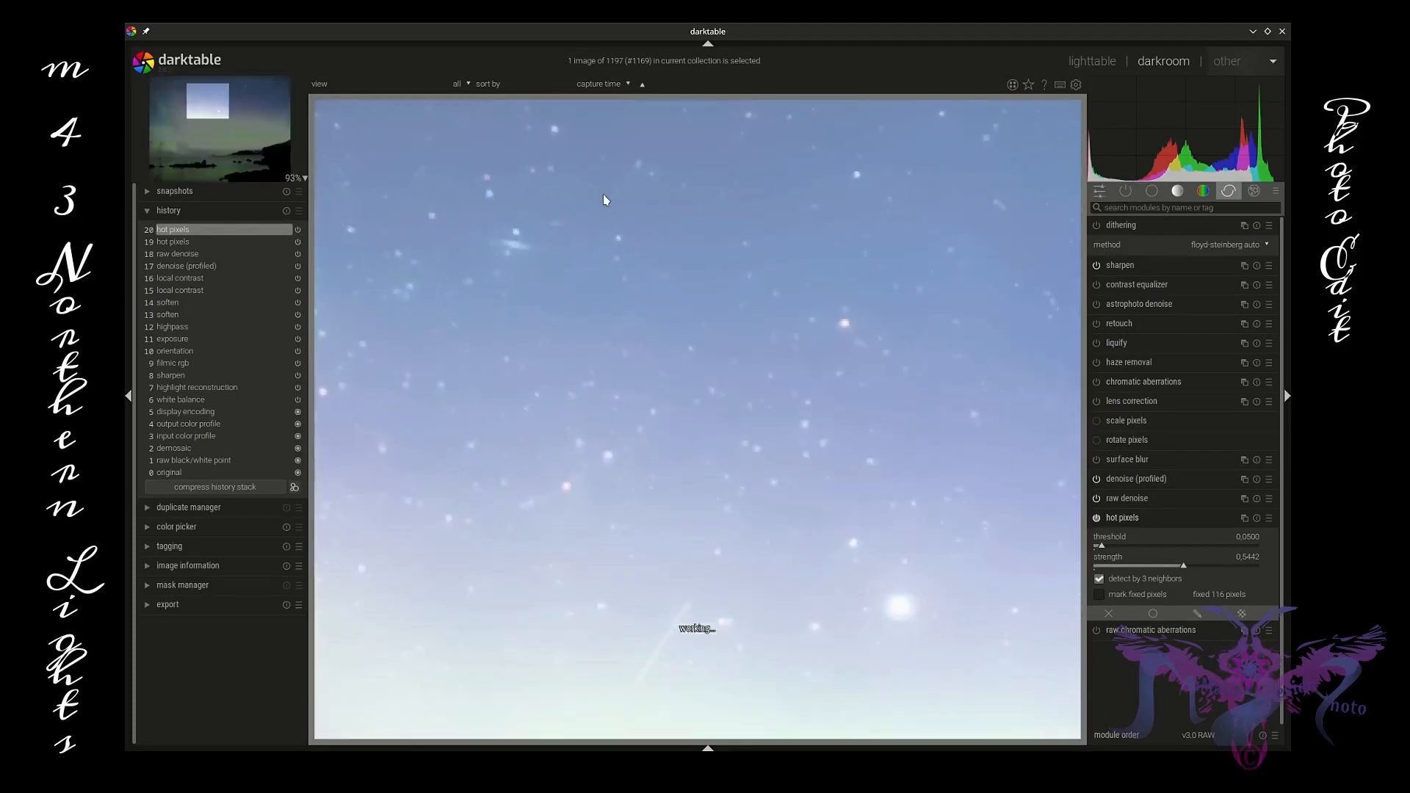
click(1097, 519)
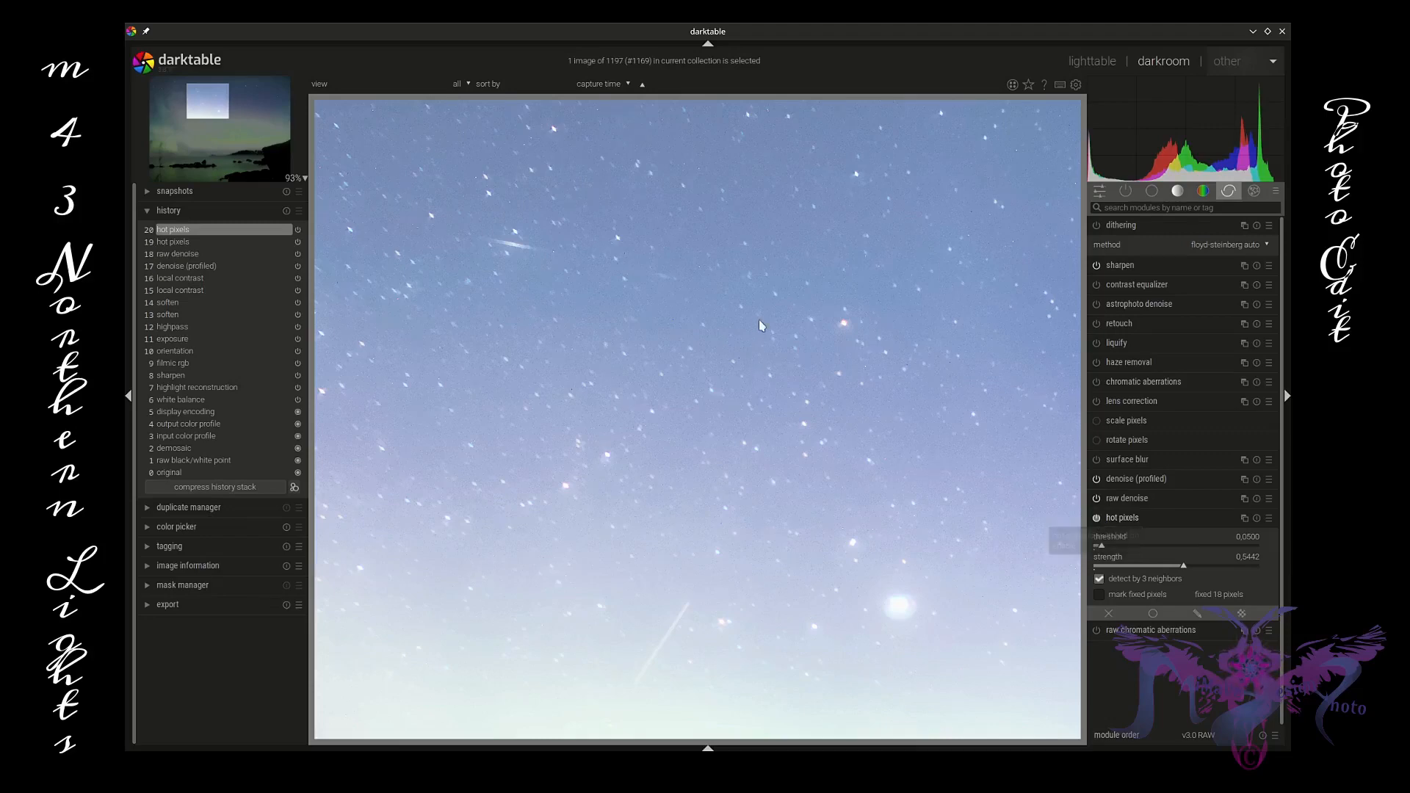
middle_click(756, 348)
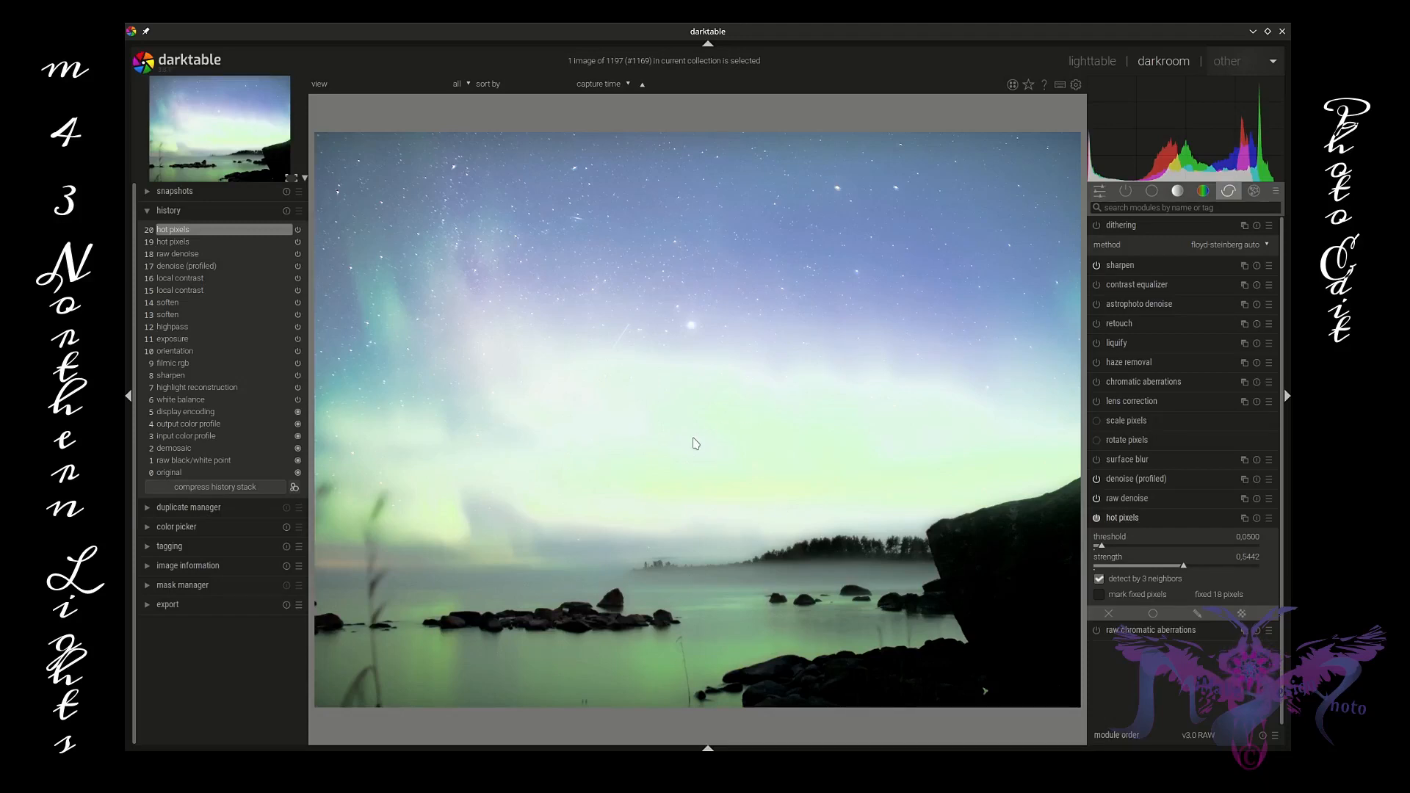
click(1156, 520)
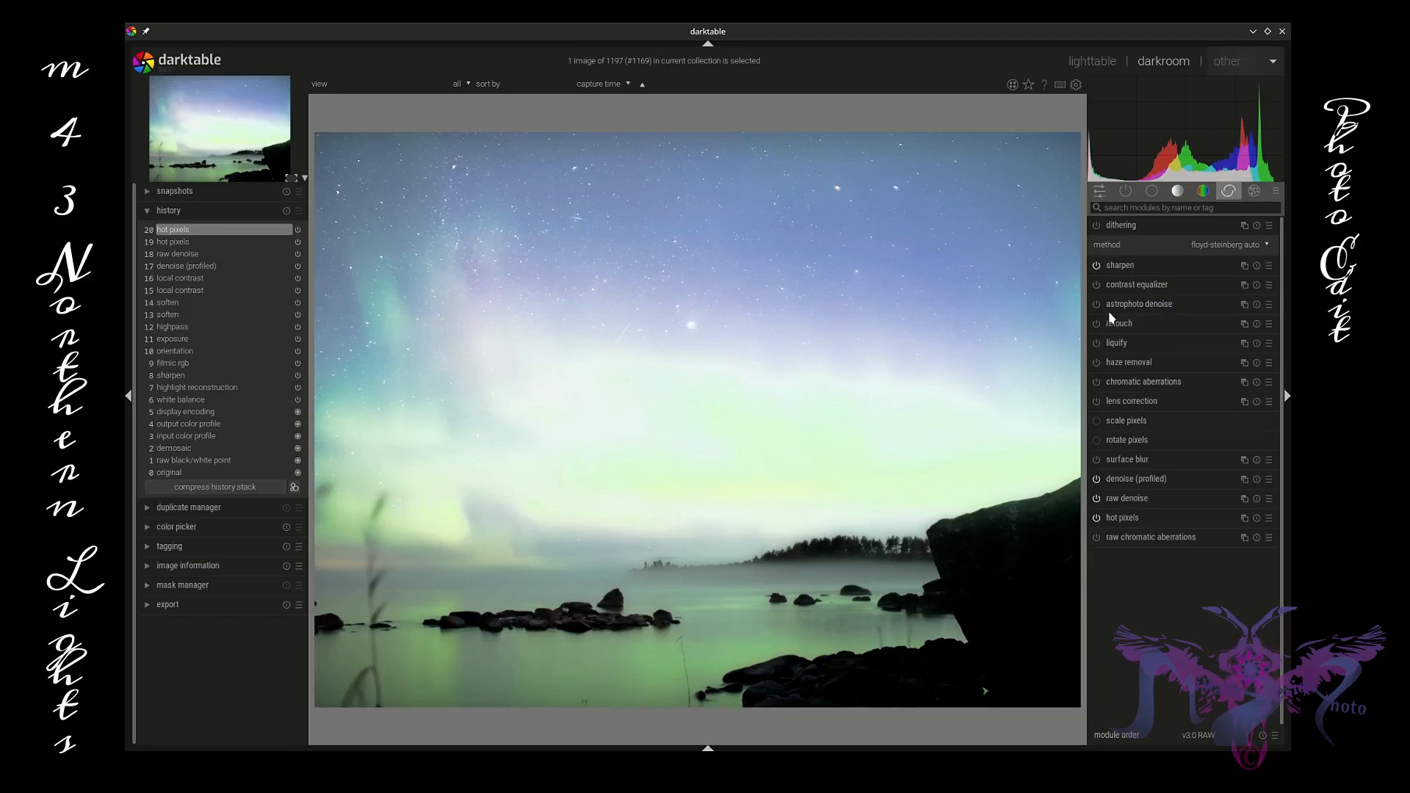
mouse_move(1110, 307)
click(1270, 304)
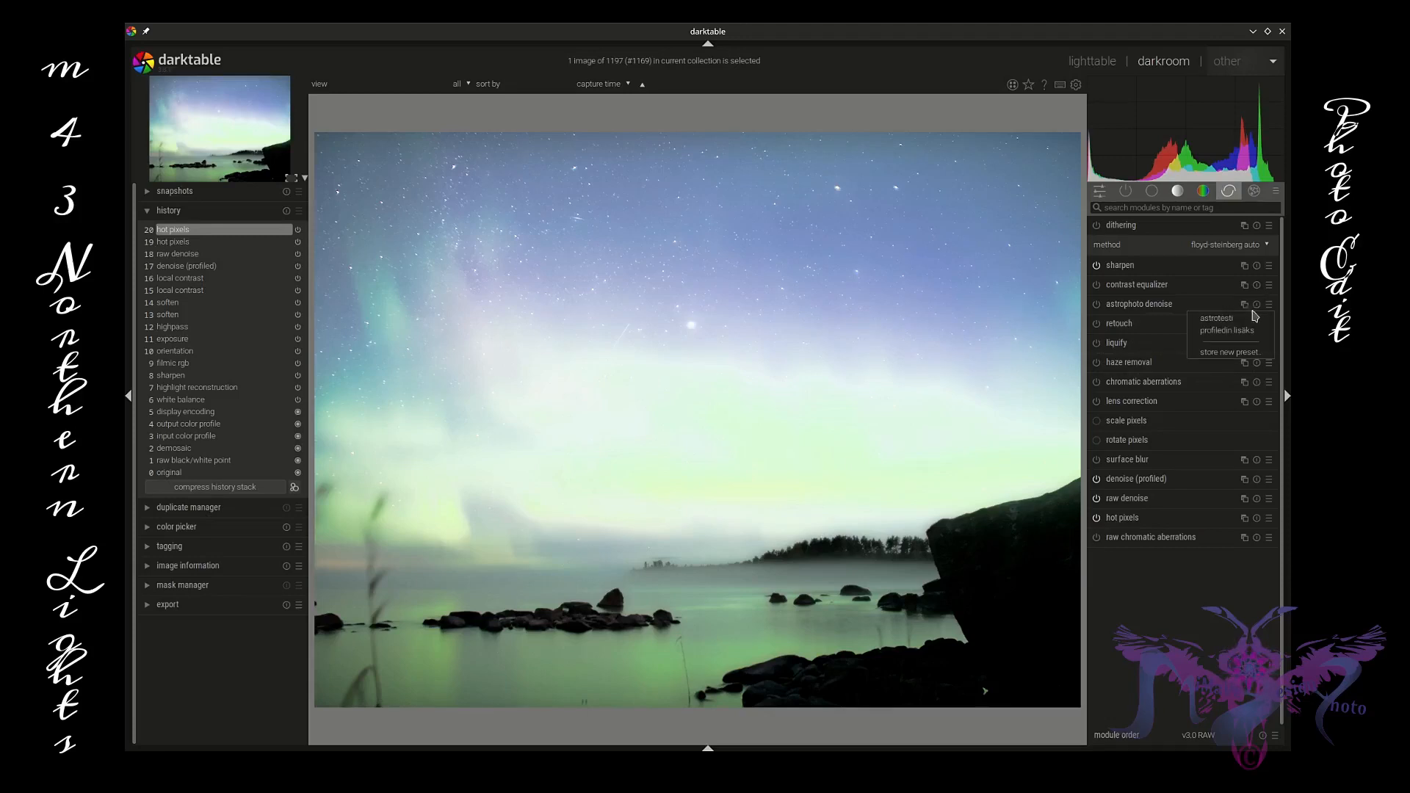
click(1214, 332)
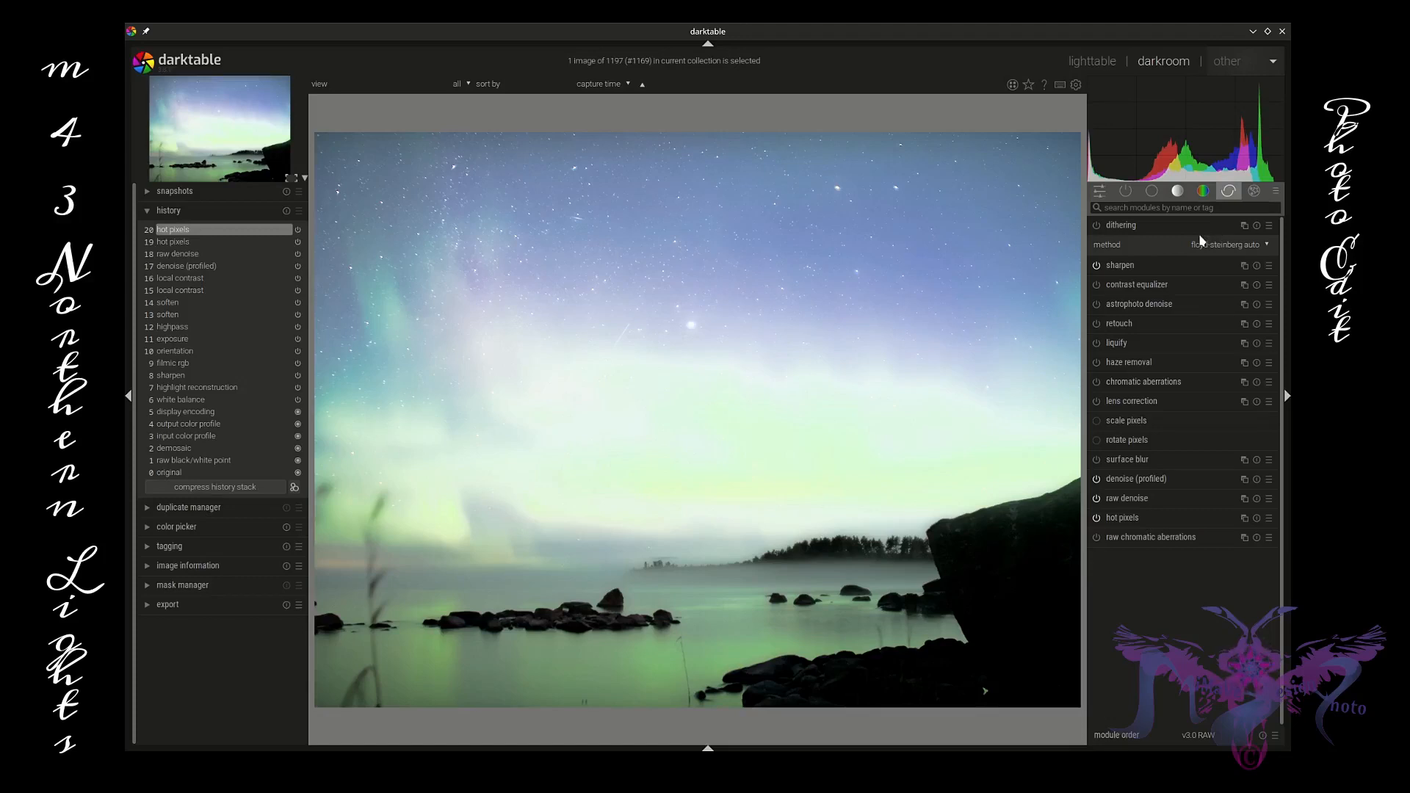
Step: Enable shadows and highlights and set shadows to -14.05, highlights to -30.45 and white point adjustment to -2.71
click(1153, 192)
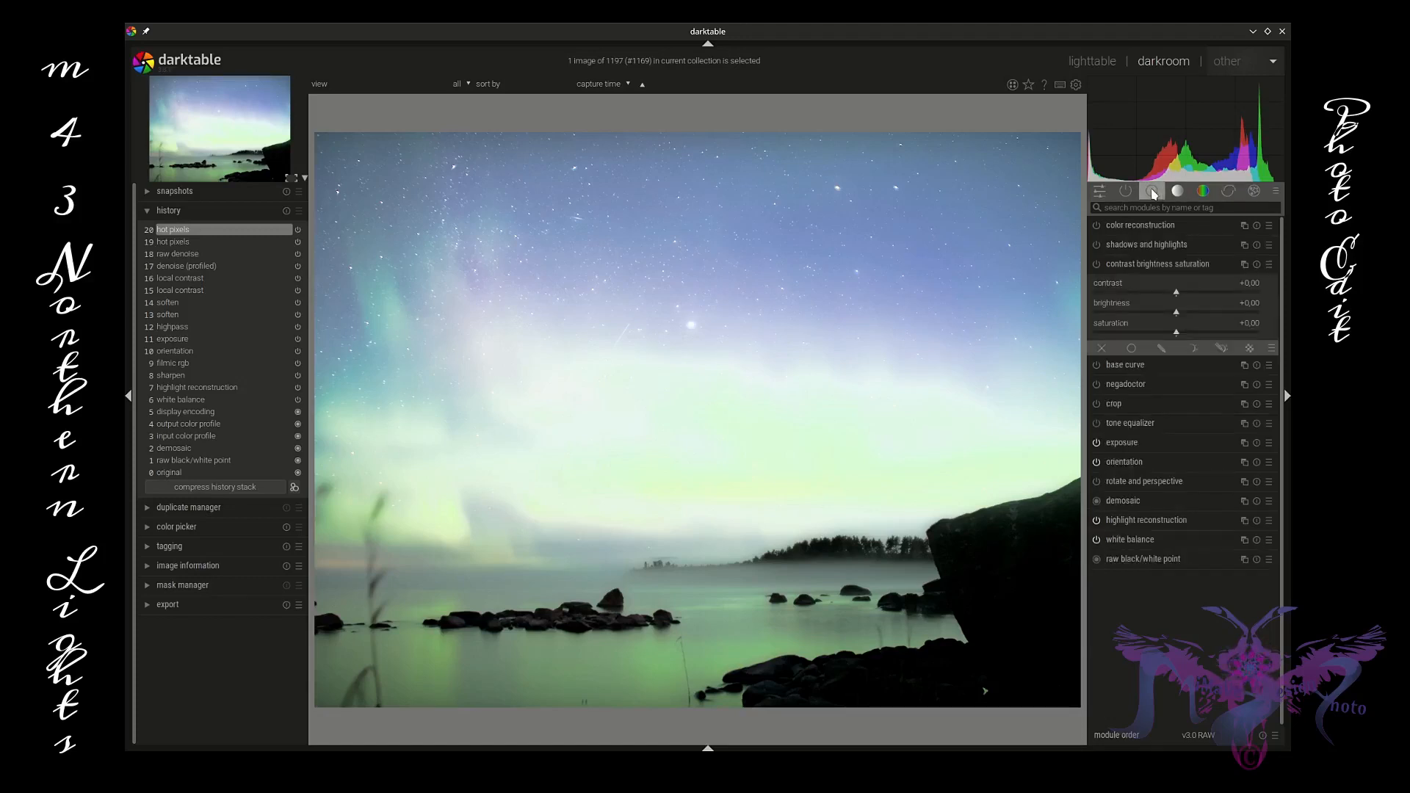
click(1147, 247)
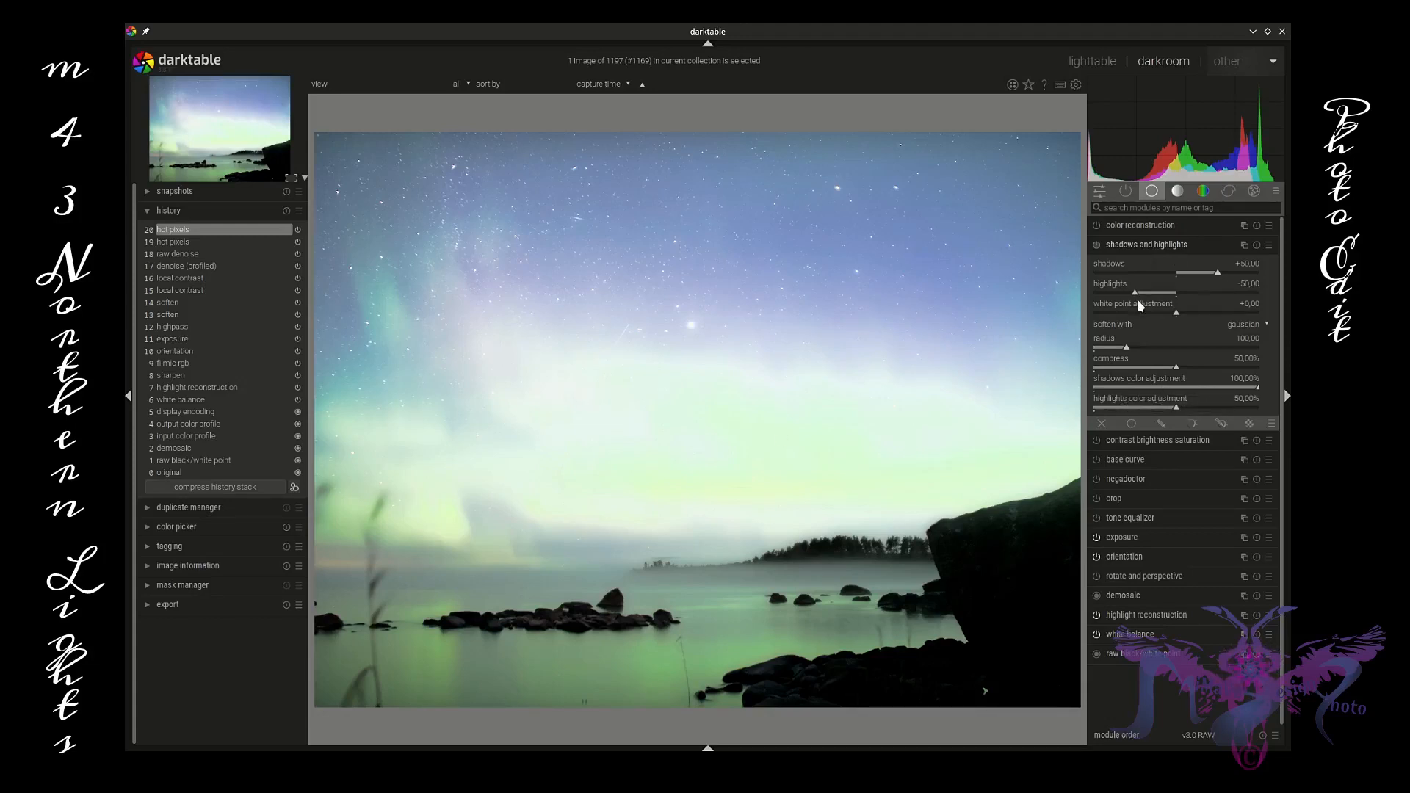
mouse_move(1134, 292)
mouse_down()
mouse_move(1162, 292)
mouse_move(1123, 295)
mouse_up()
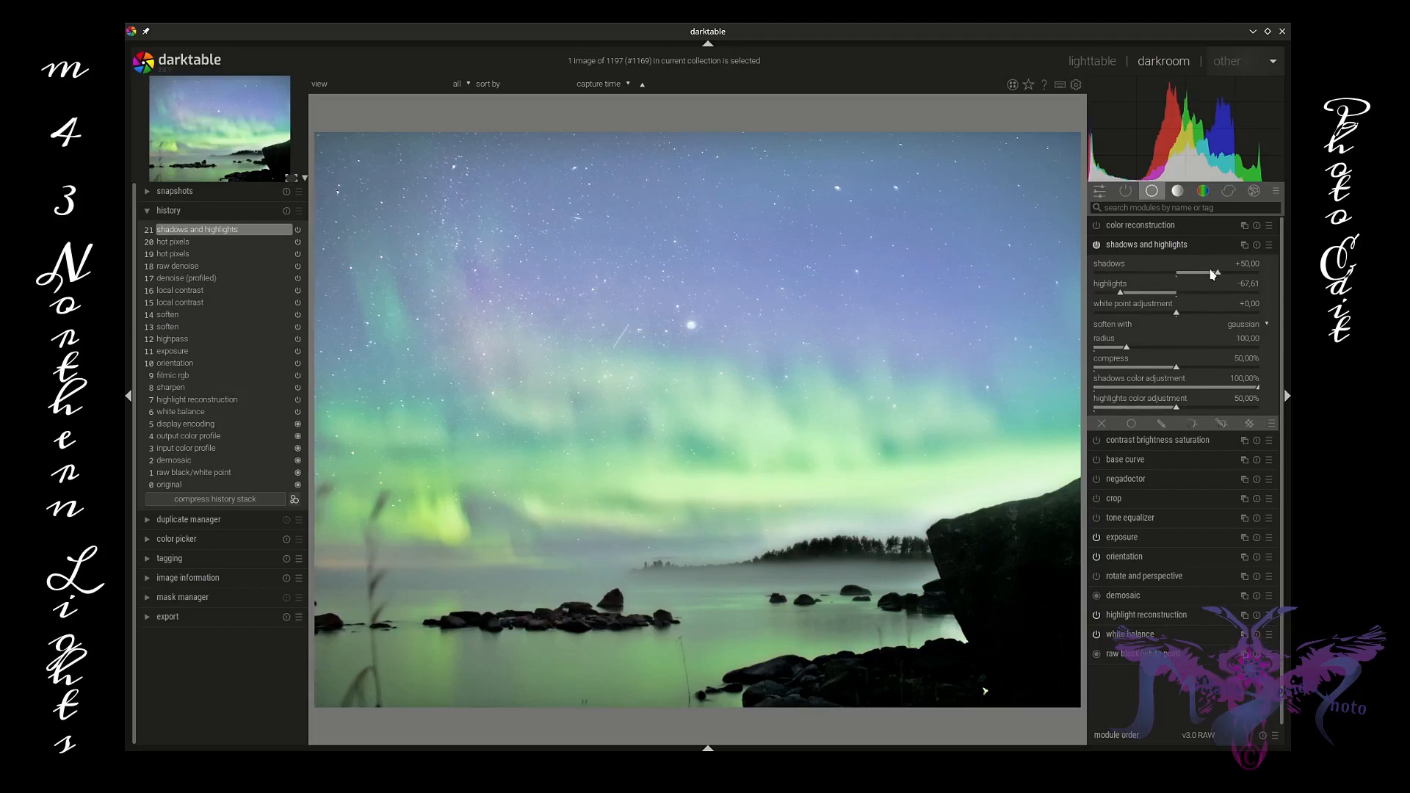
drag(1218, 274, 1159, 318)
drag(1154, 315, 1155, 314)
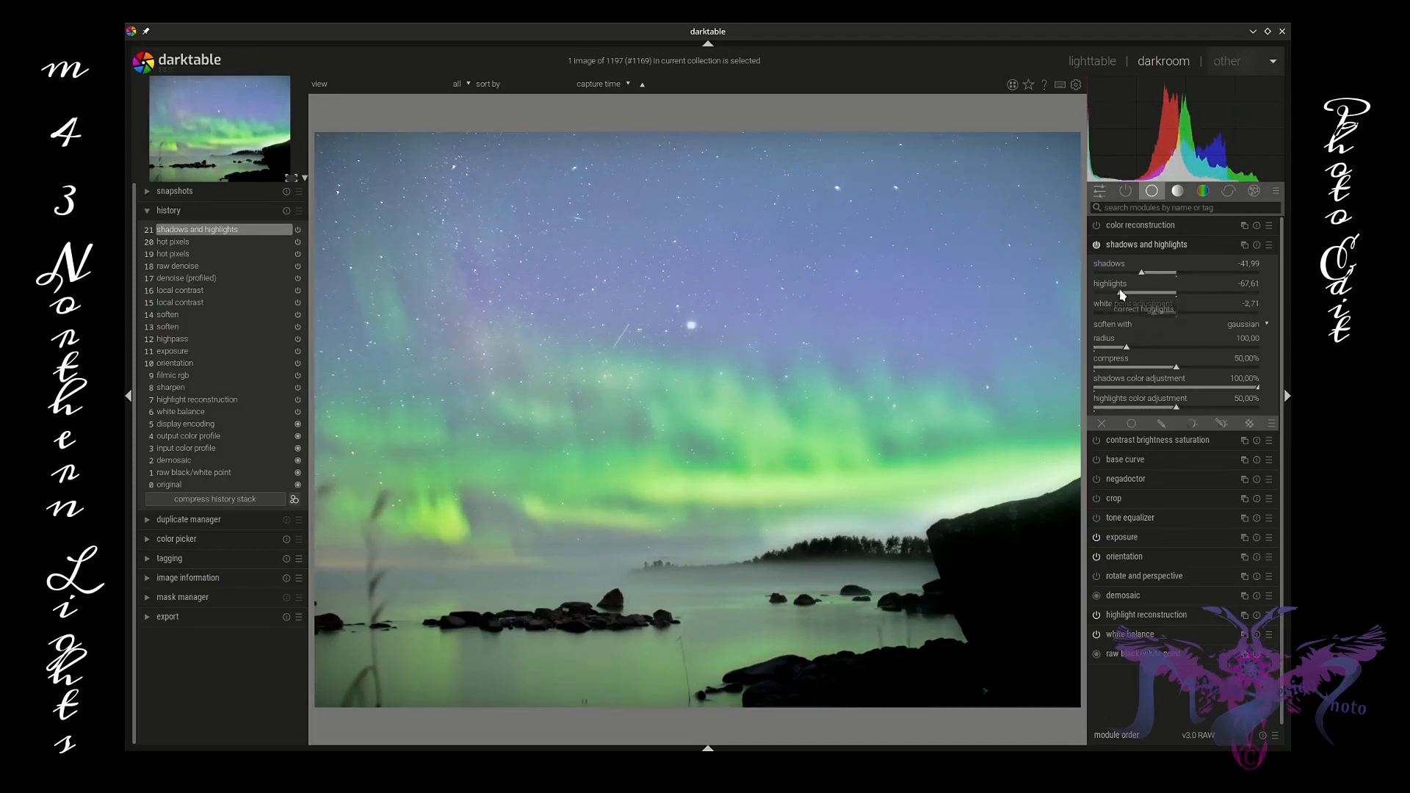
click(1147, 292)
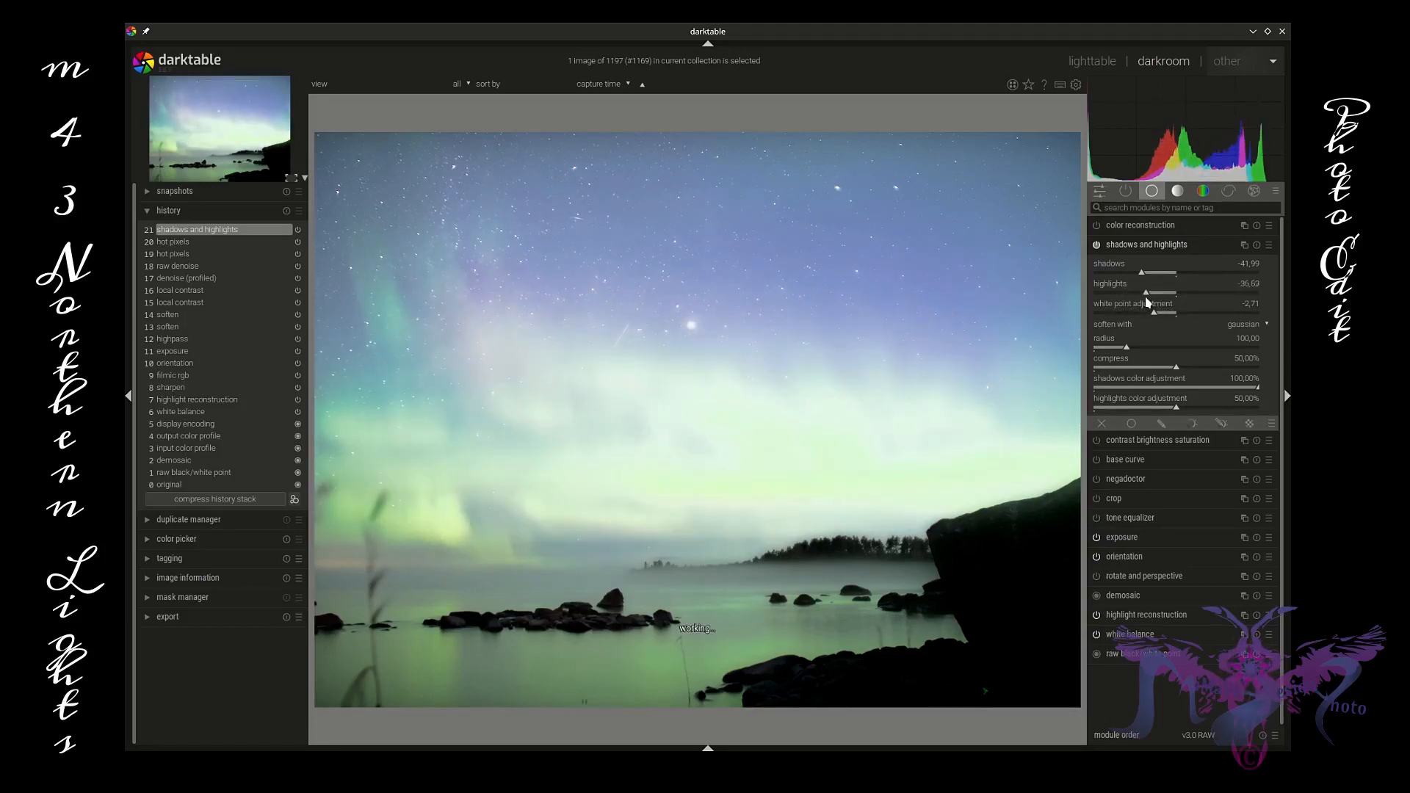
drag(1146, 296, 1165, 273)
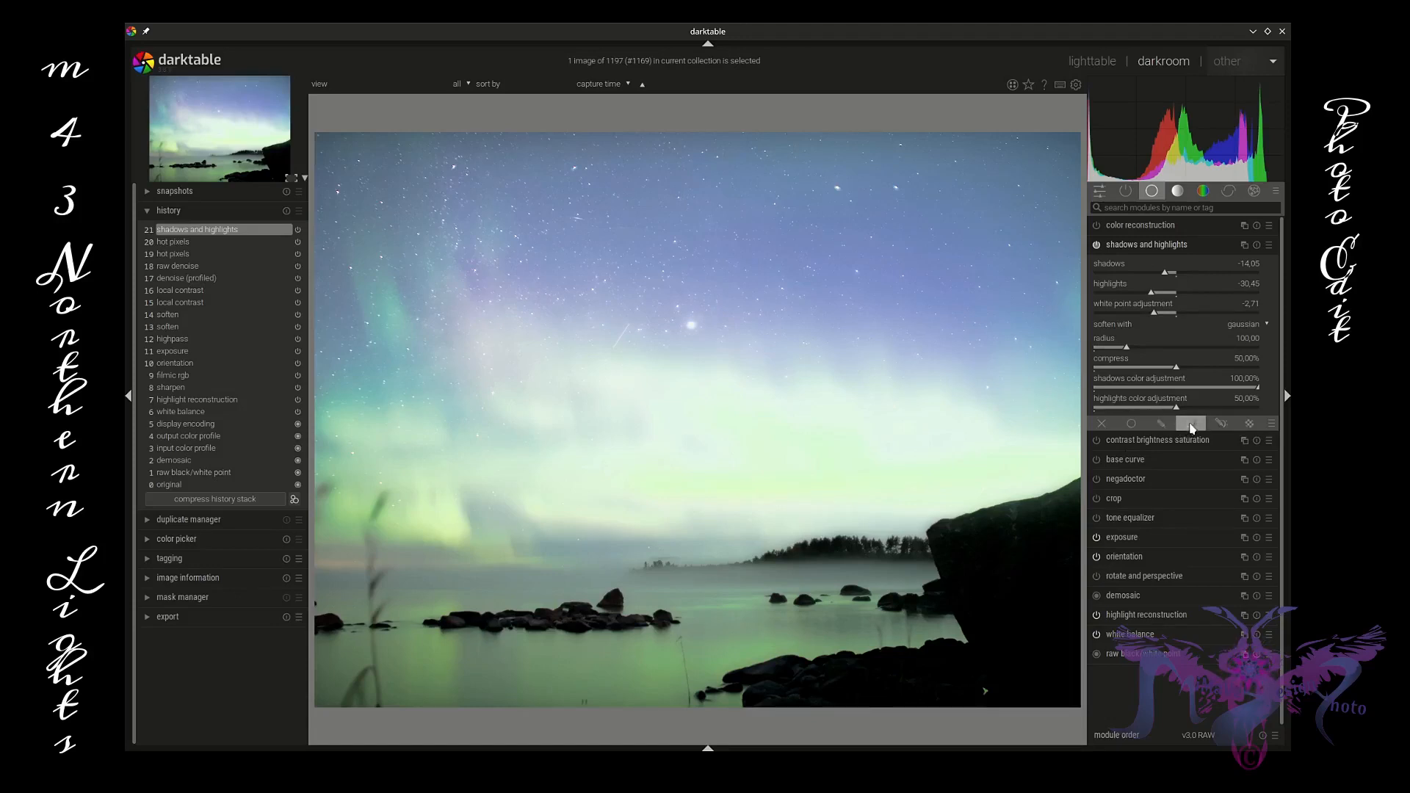
Step: Add a drawn gradient mask to shadows and highlights, placed across the horizon and curved upward
click(1225, 427)
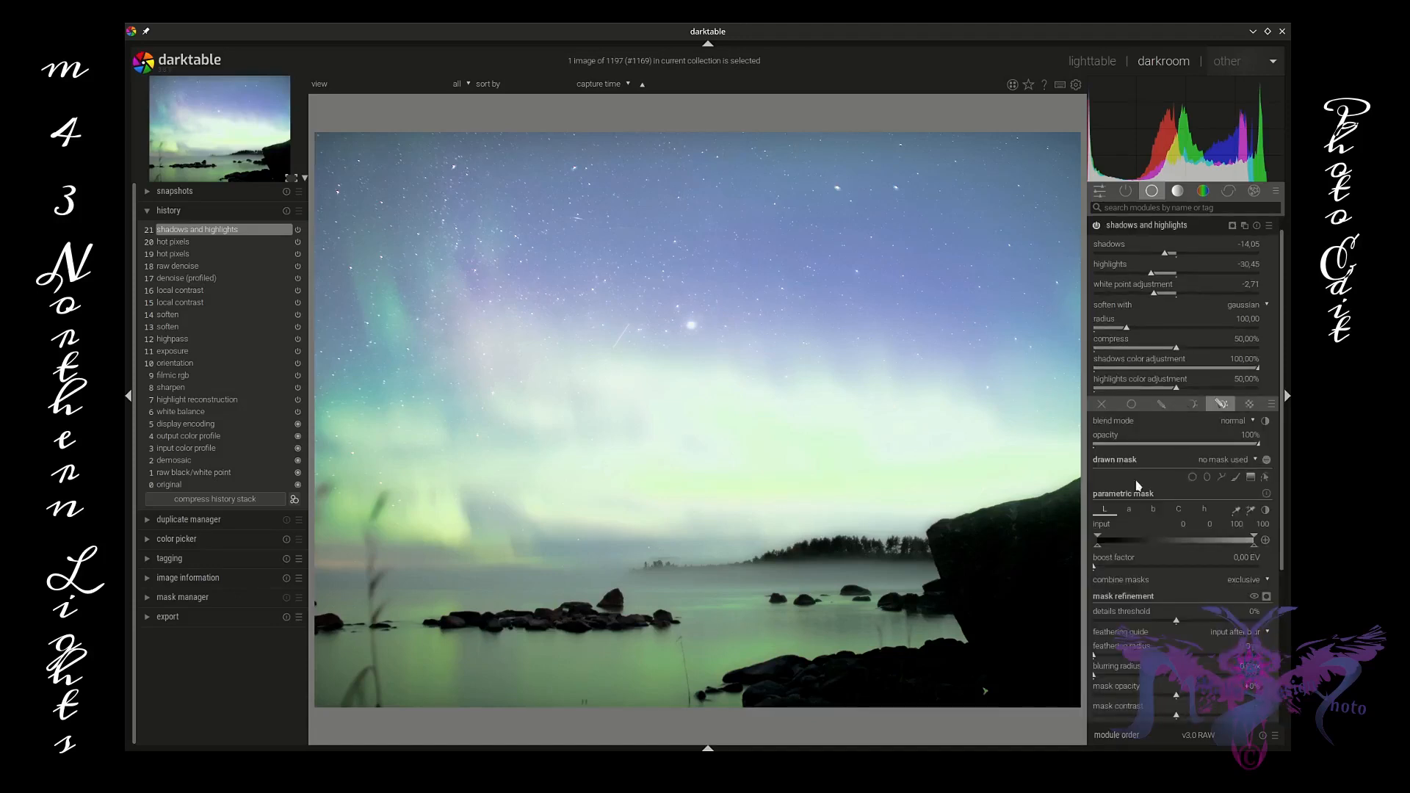
click(1251, 478)
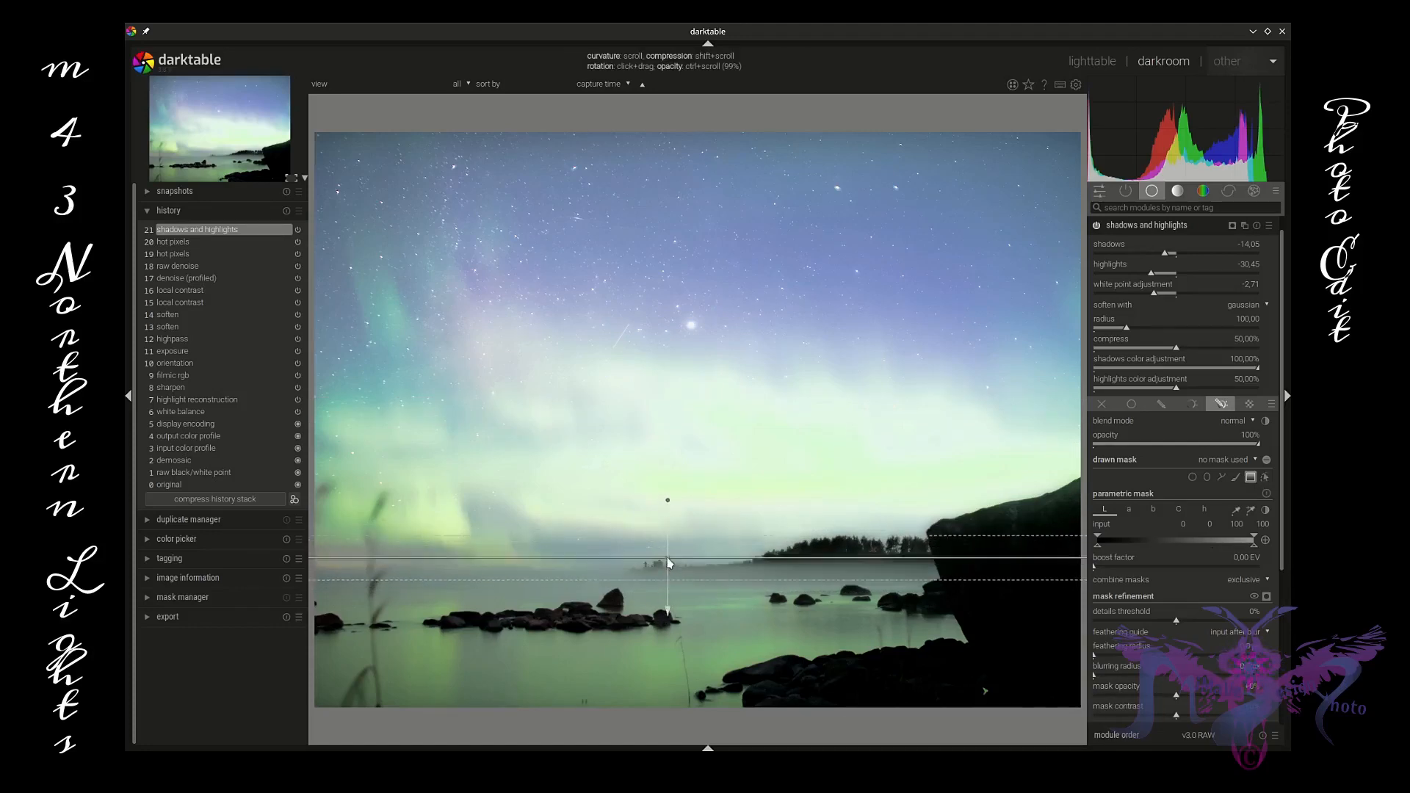
click(671, 582)
scroll(673, 580, up, 3)
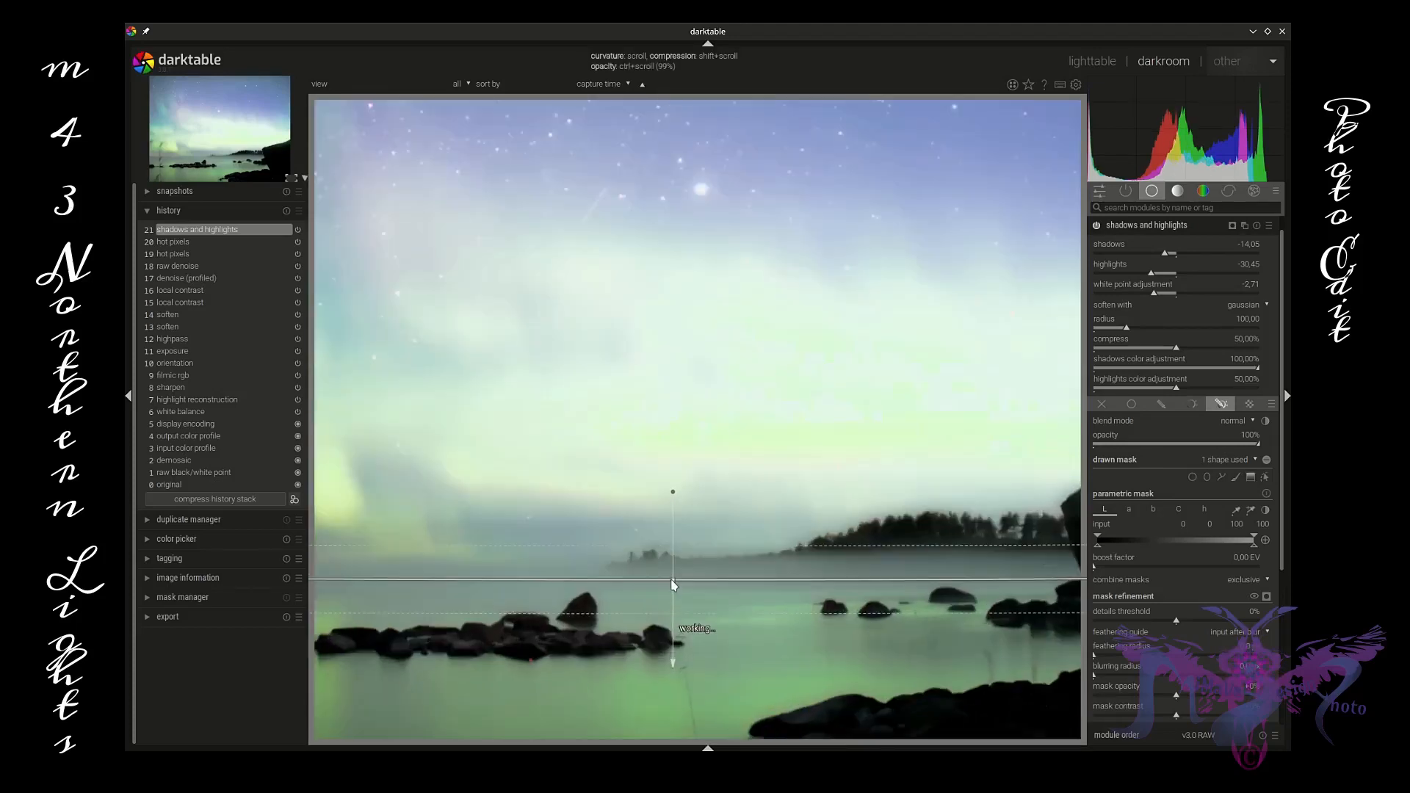
scroll(673, 580, down, 2)
scroll(673, 584, up, 6)
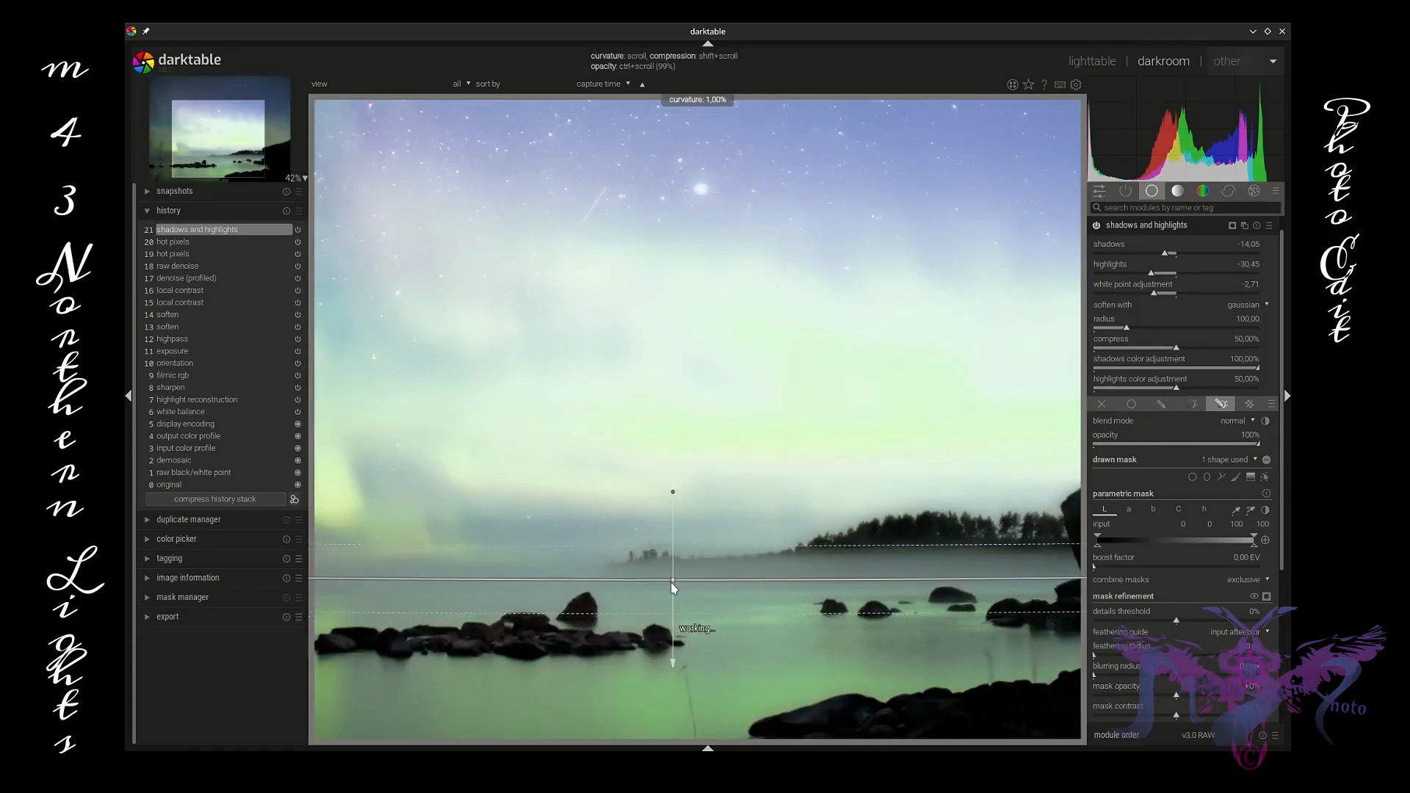
scroll(673, 584, up, 6)
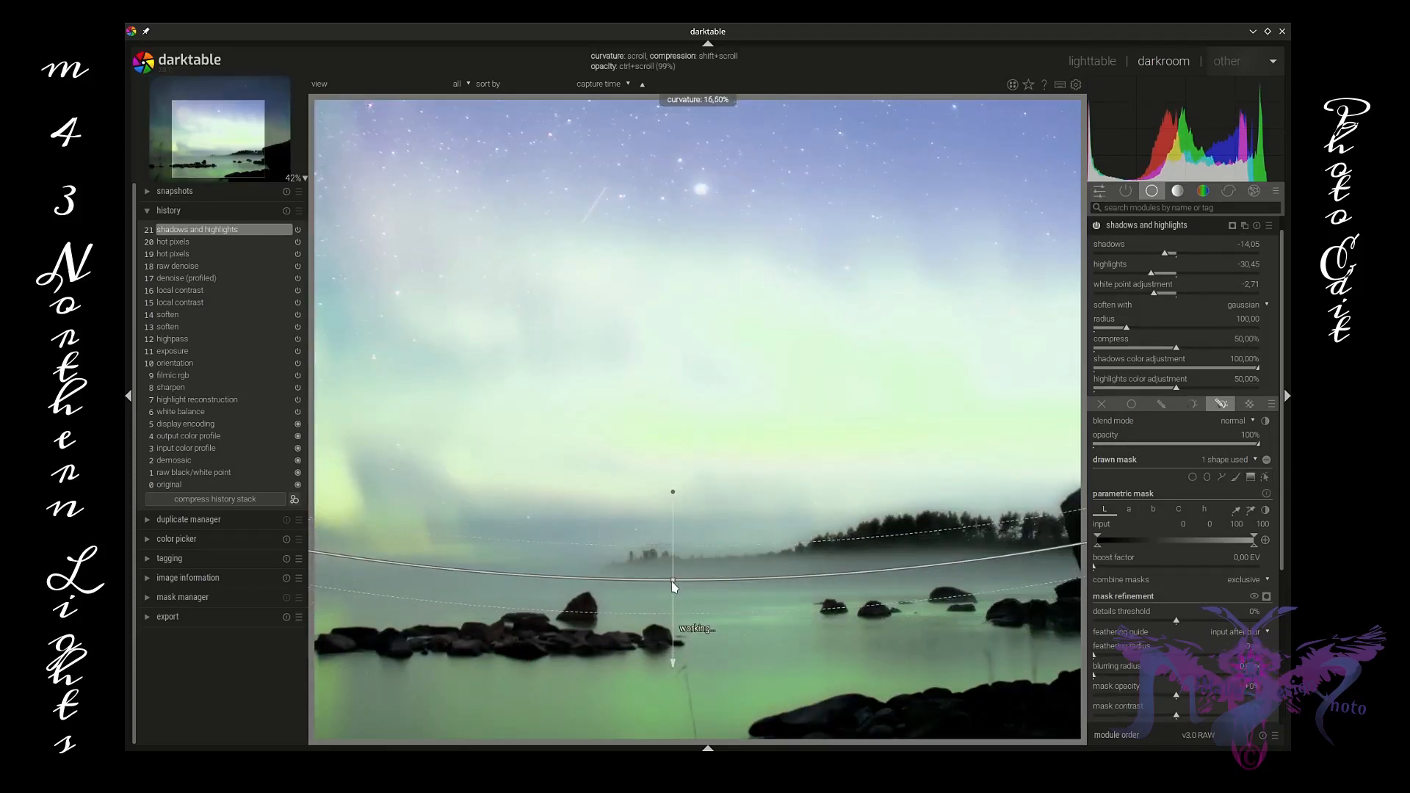
scroll(673, 581, up, 2)
scroll(753, 637, down, 3)
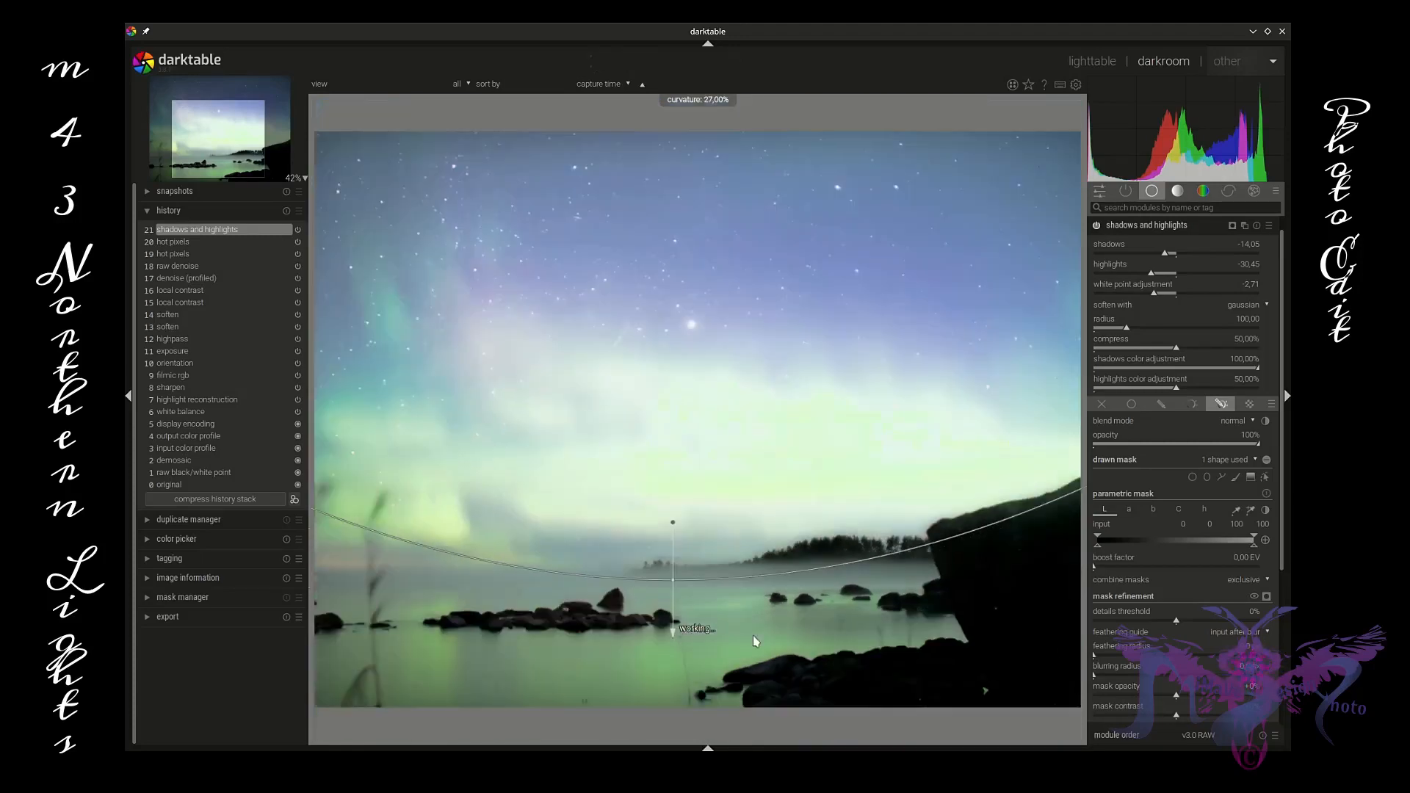
Step: Rotate and reposition the gradient mask along the shoreline and adjust its compression
drag(673, 525, 667, 522)
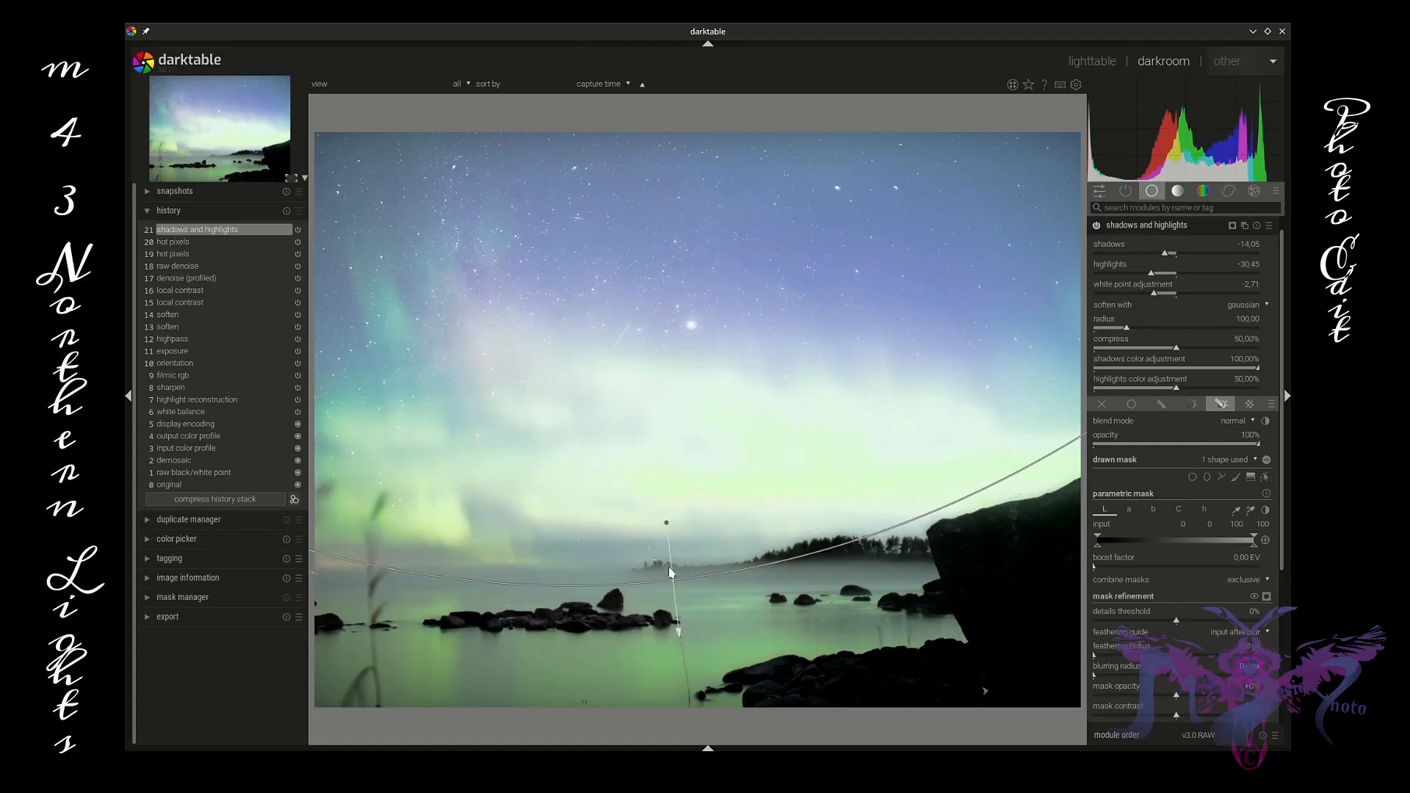
drag(672, 580, 669, 567)
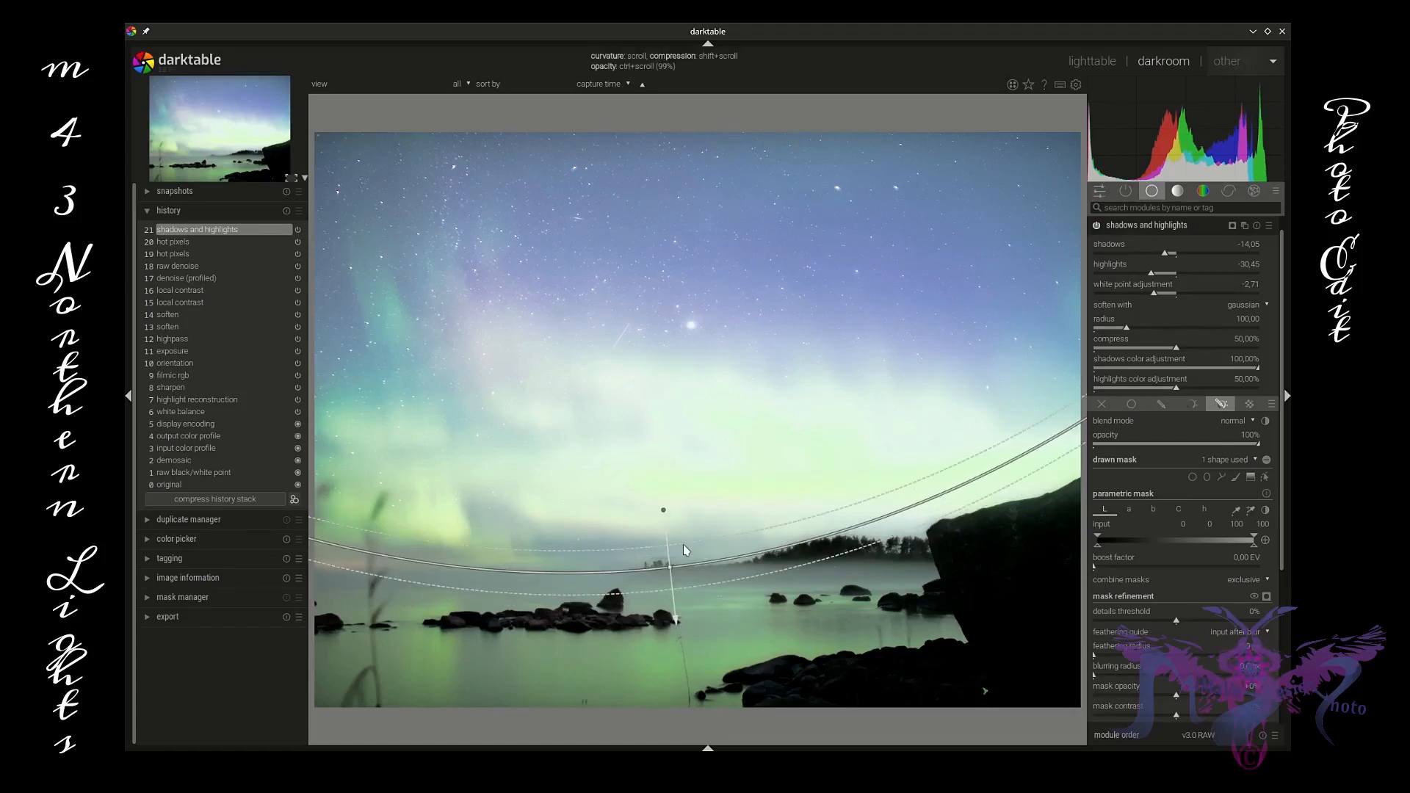
shift+scroll(683, 544, down, 3)
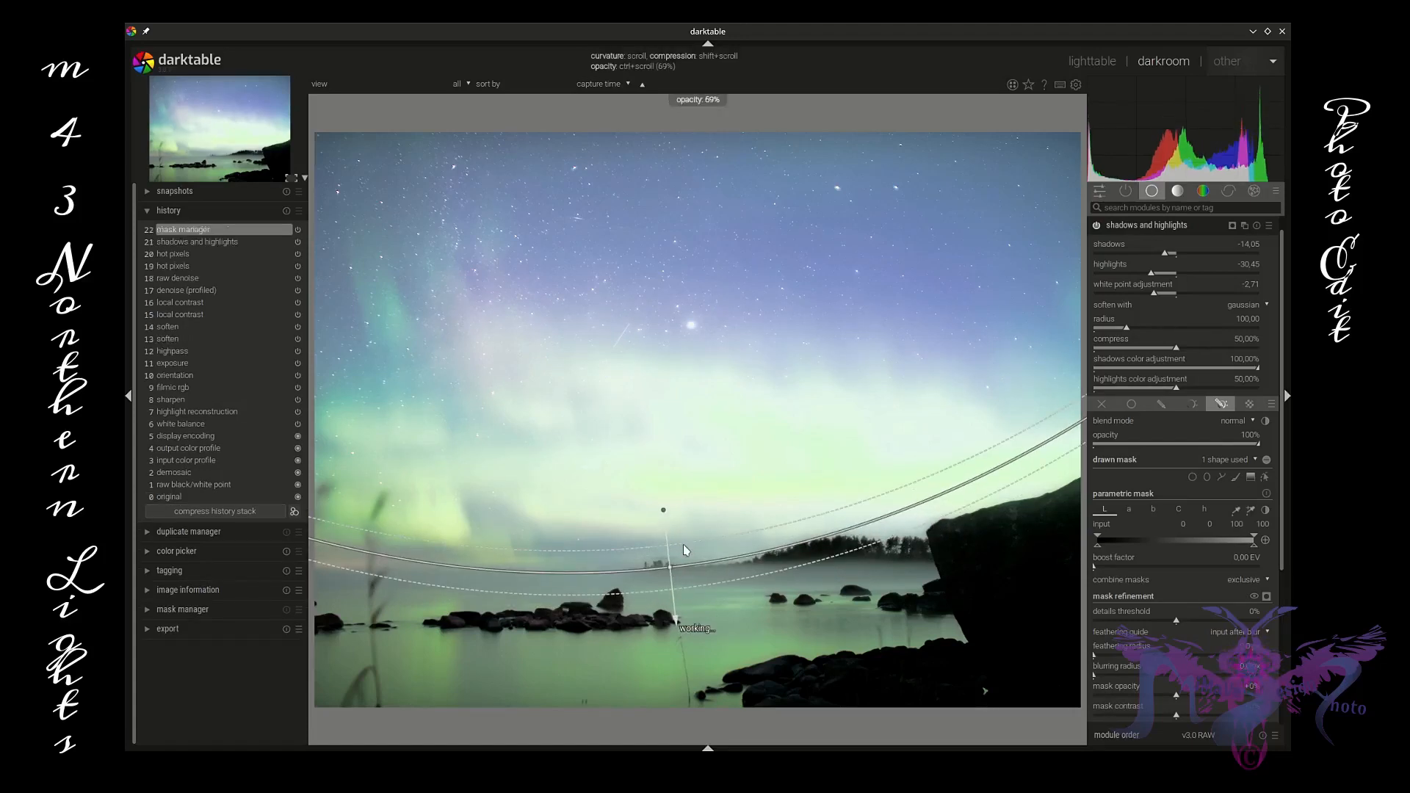
shift+scroll(683, 544, up, 2)
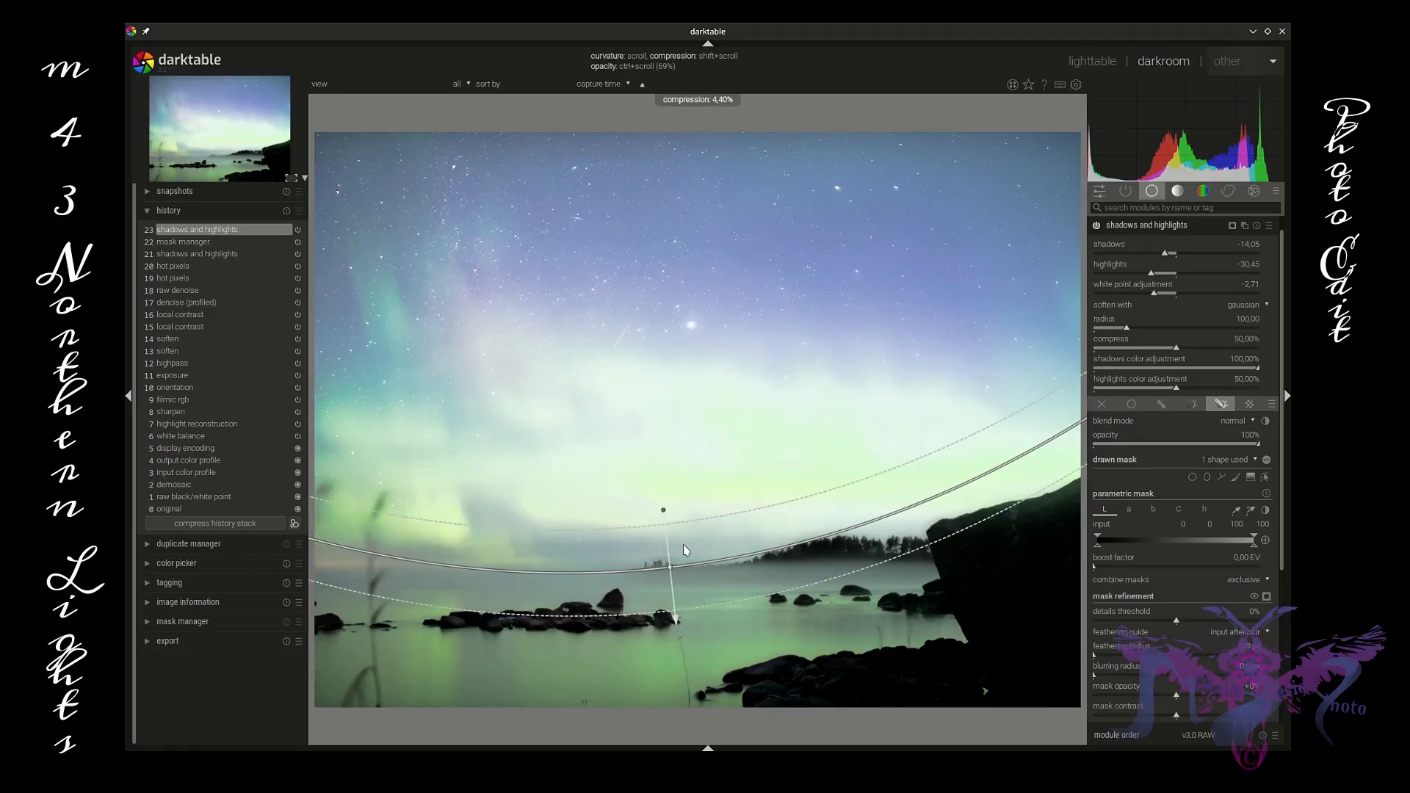
shift+scroll(683, 544, down, 1)
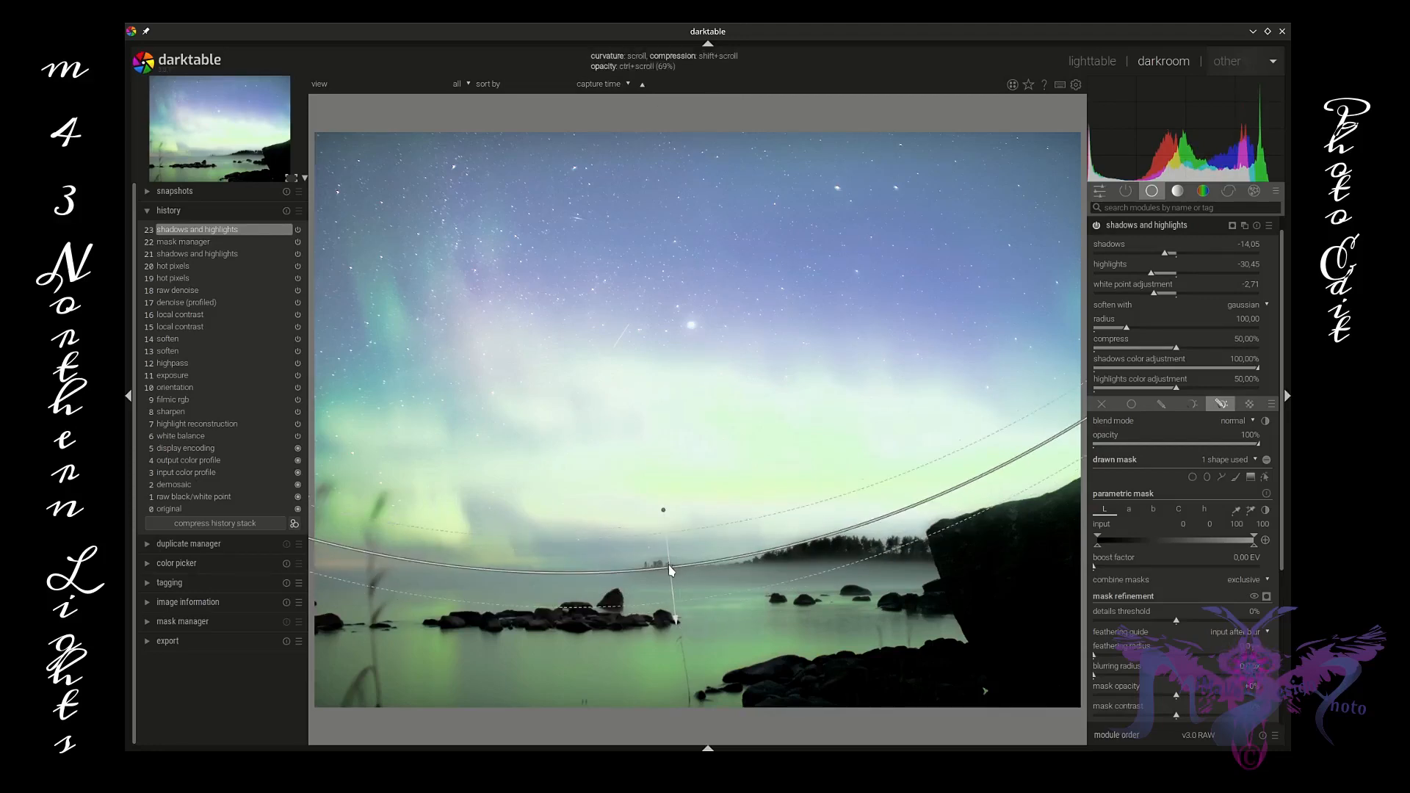
drag(670, 570, 673, 575)
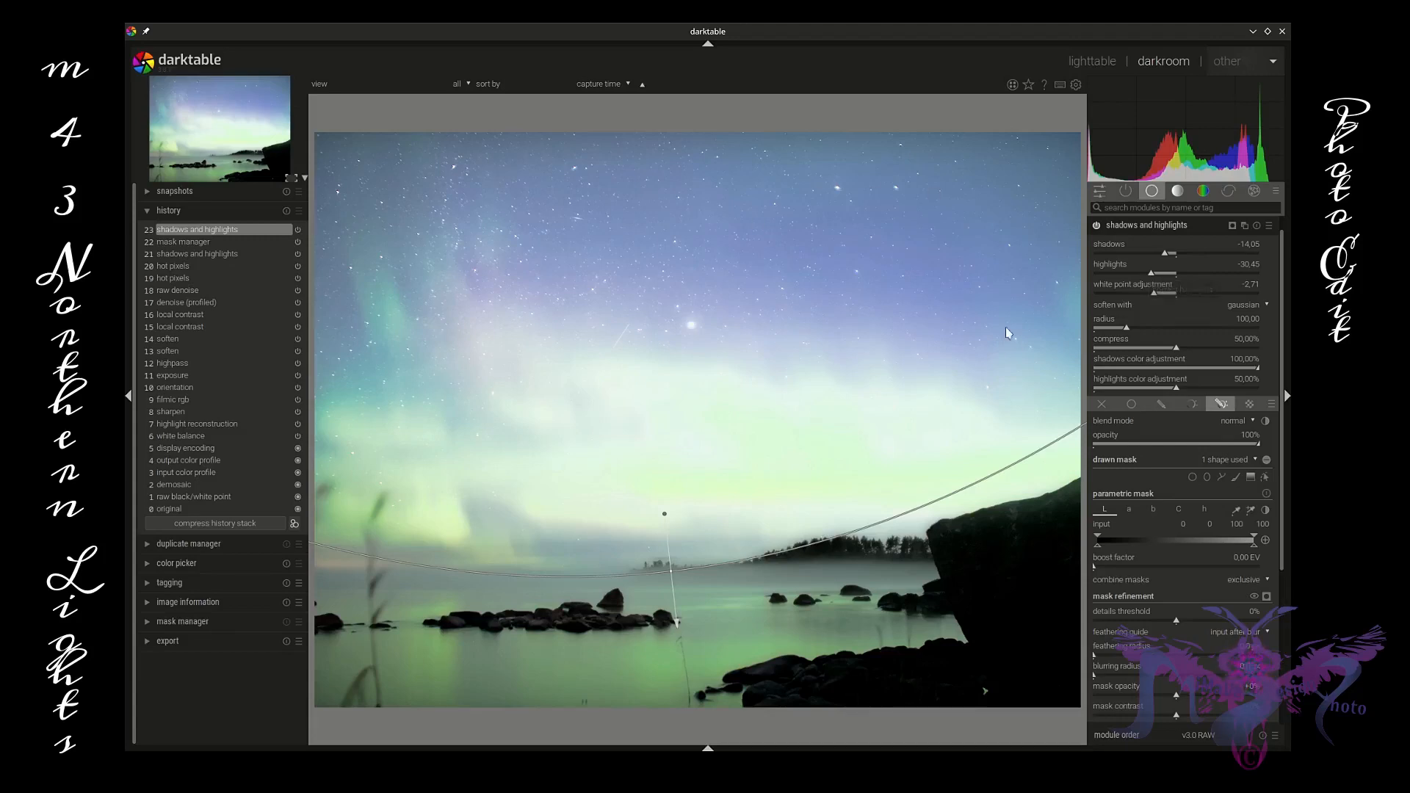
Step: Try raising highlights to +66.74 and toggle the drawn mask display
drag(1155, 276, 1234, 279)
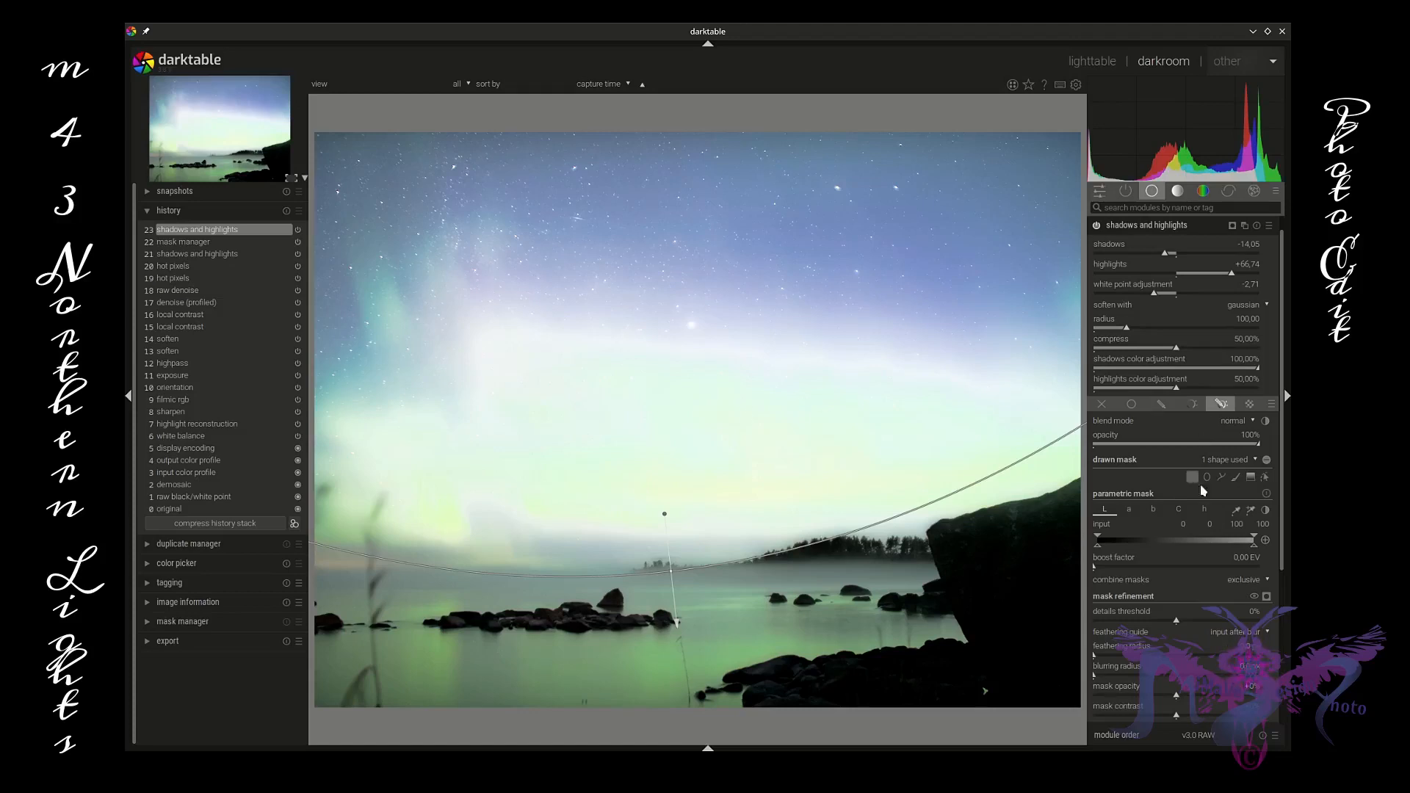
click(1268, 461)
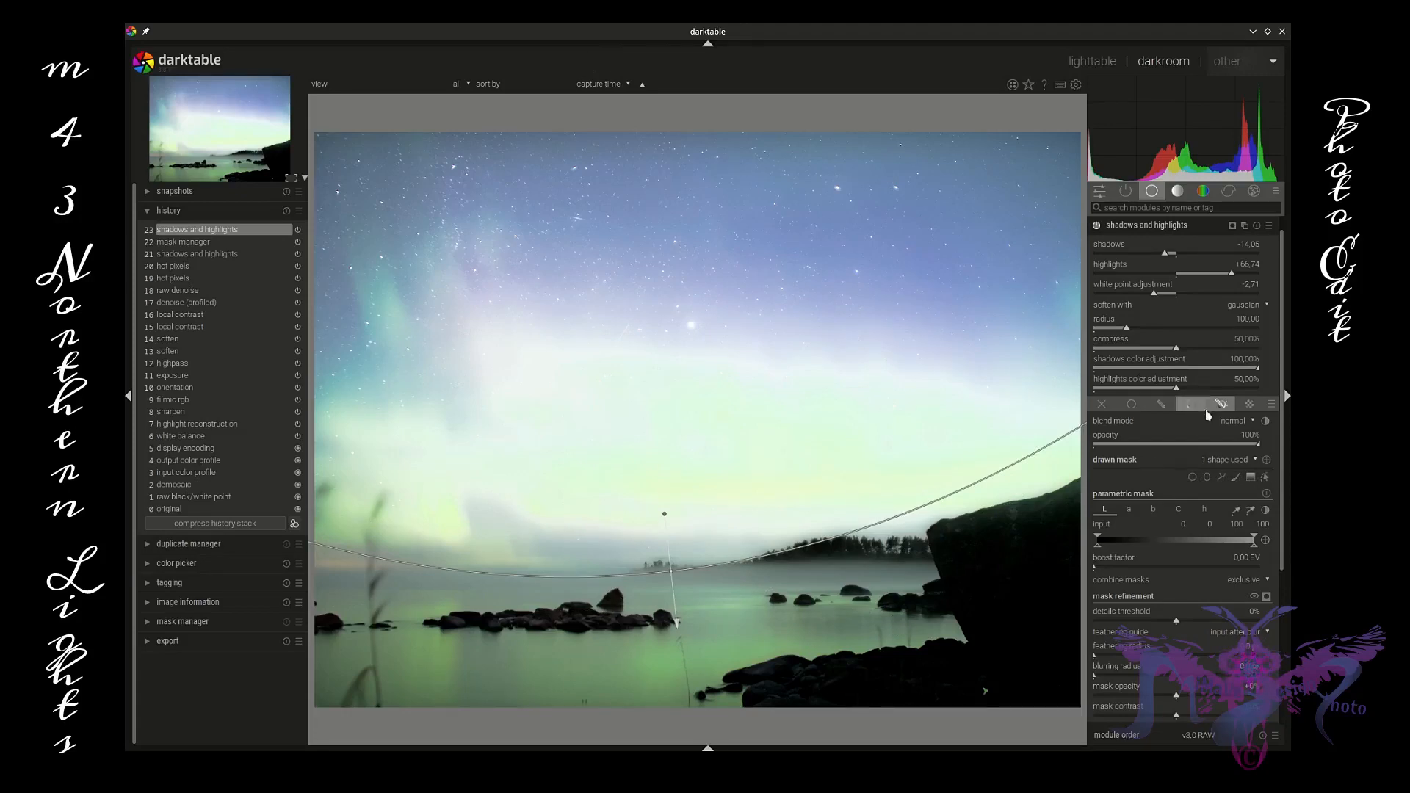
click(1267, 460)
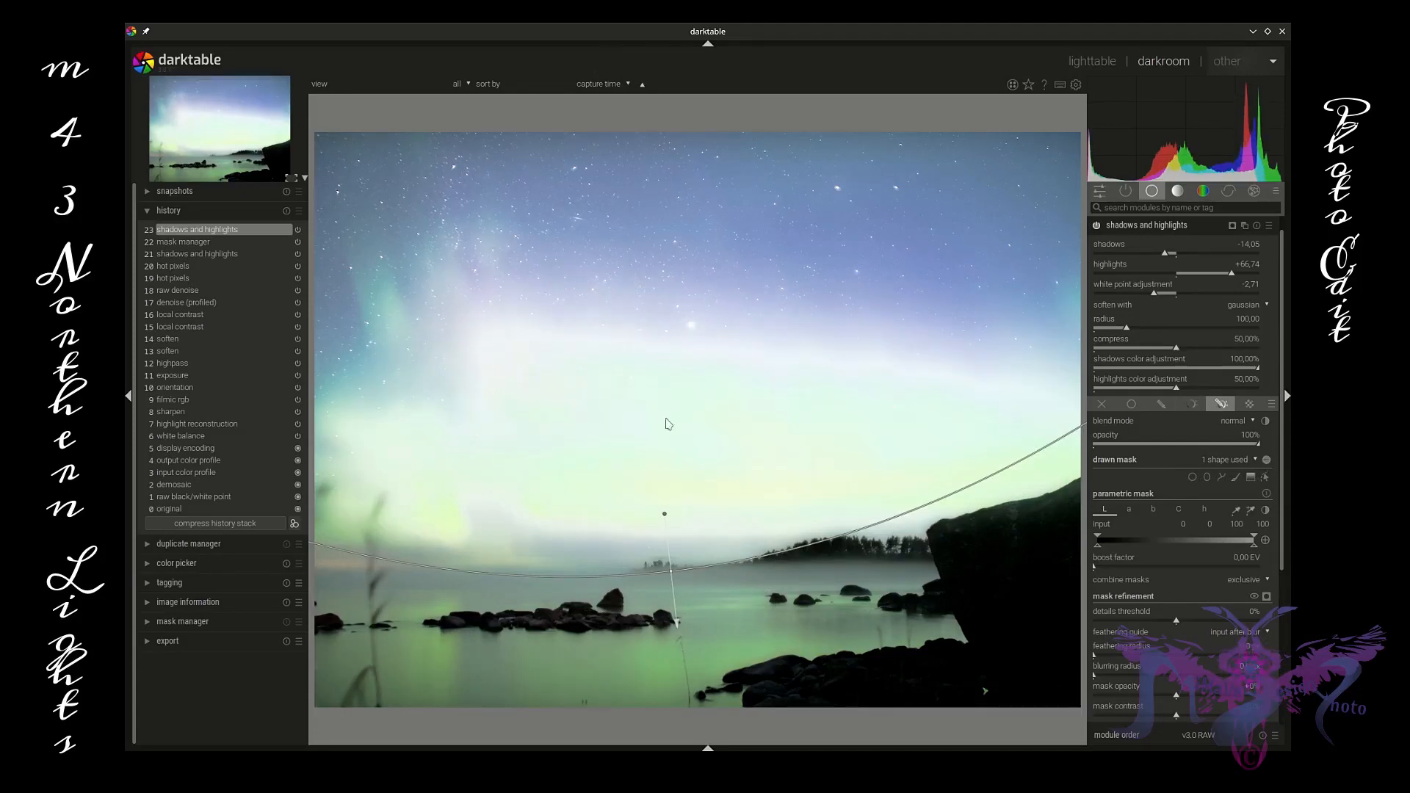
Step: Set highlights to -72.57, white point adjustment to +0.81 and shadows to -96.88
drag(1229, 274, 1132, 277)
scroll(1132, 277, down, 3)
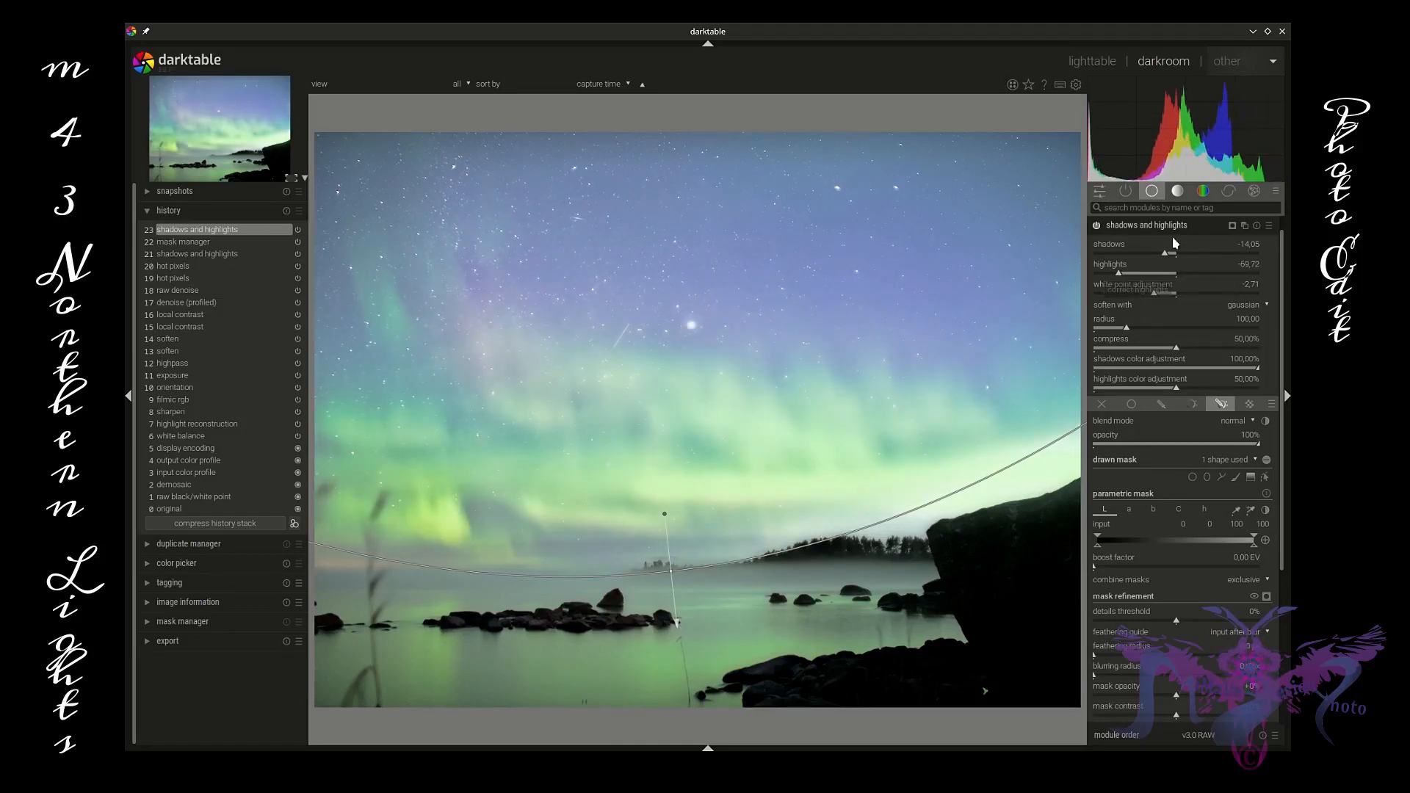
mouse_move(1165, 256)
mouse_down()
mouse_move(1148, 256)
mouse_move(1209, 258)
mouse_move(1113, 256)
mouse_move(1193, 300)
mouse_move(1107, 277)
mouse_move(1116, 253)
mouse_move(1149, 258)
mouse_move(1115, 259)
mouse_move(1129, 260)
mouse_up()
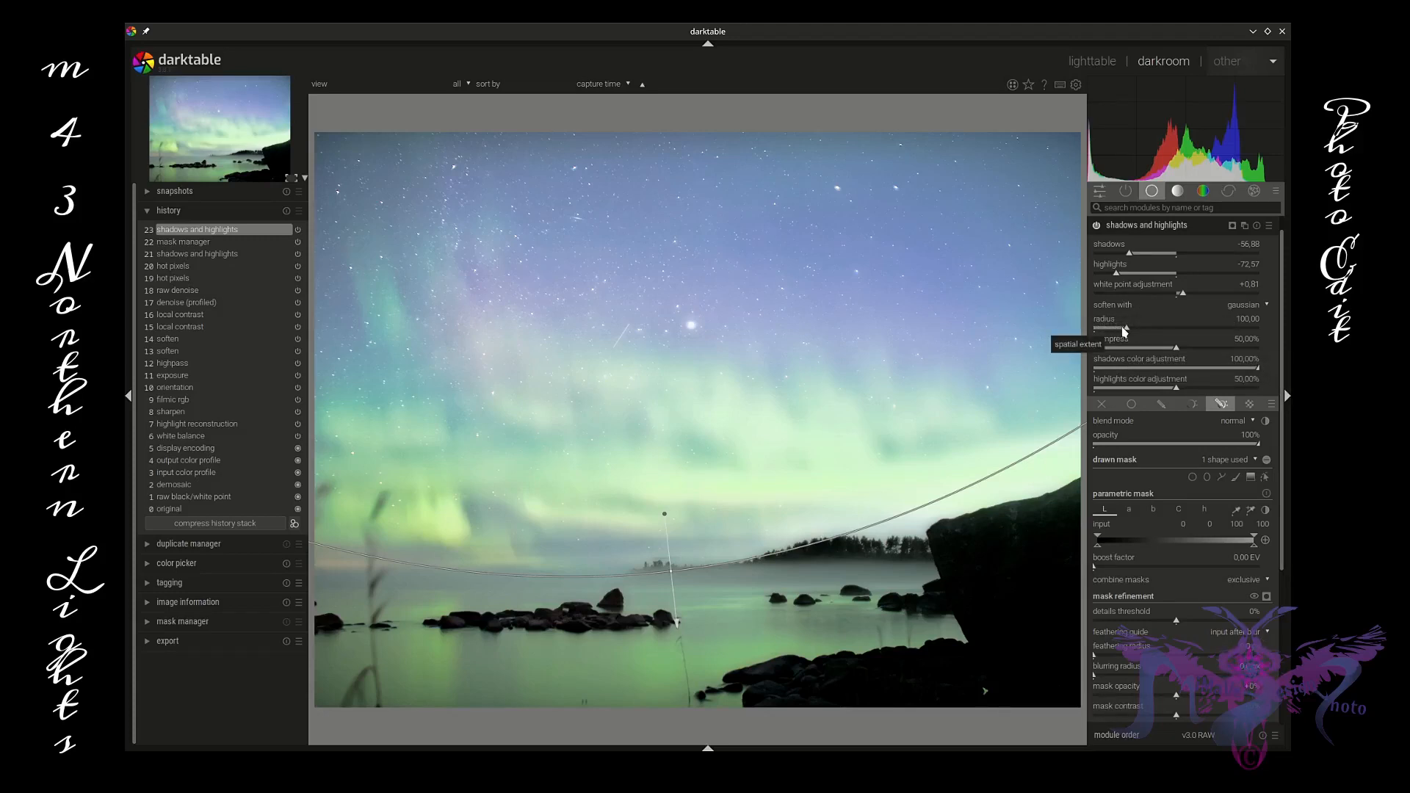
Step: Set radius to 106.39, compress to 29.53%, shadows color adjustment to 97.27% and highlights color adjustment to 27.43%
mouse_move(1125, 331)
mouse_down()
mouse_move(1111, 332)
mouse_move(1130, 335)
mouse_up()
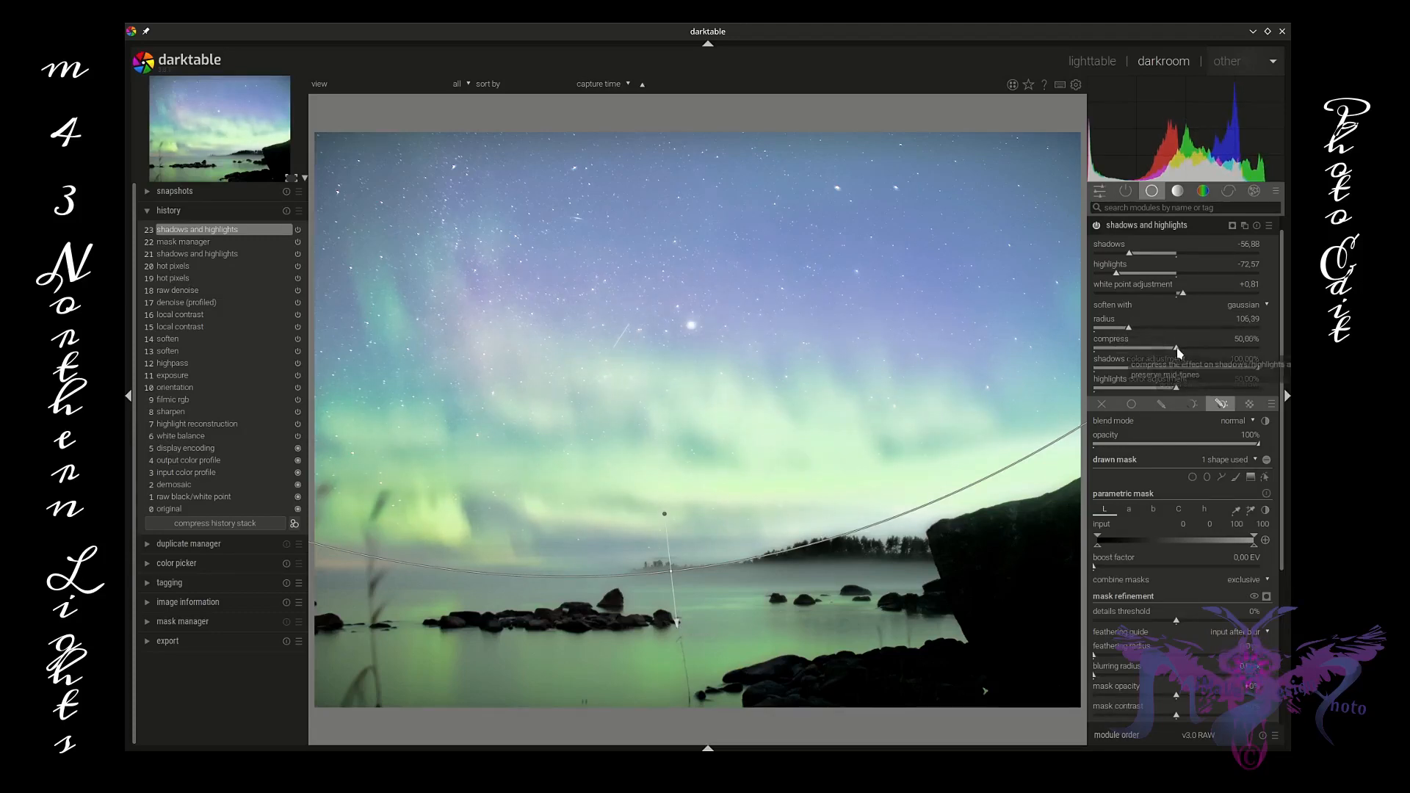
click(1131, 348)
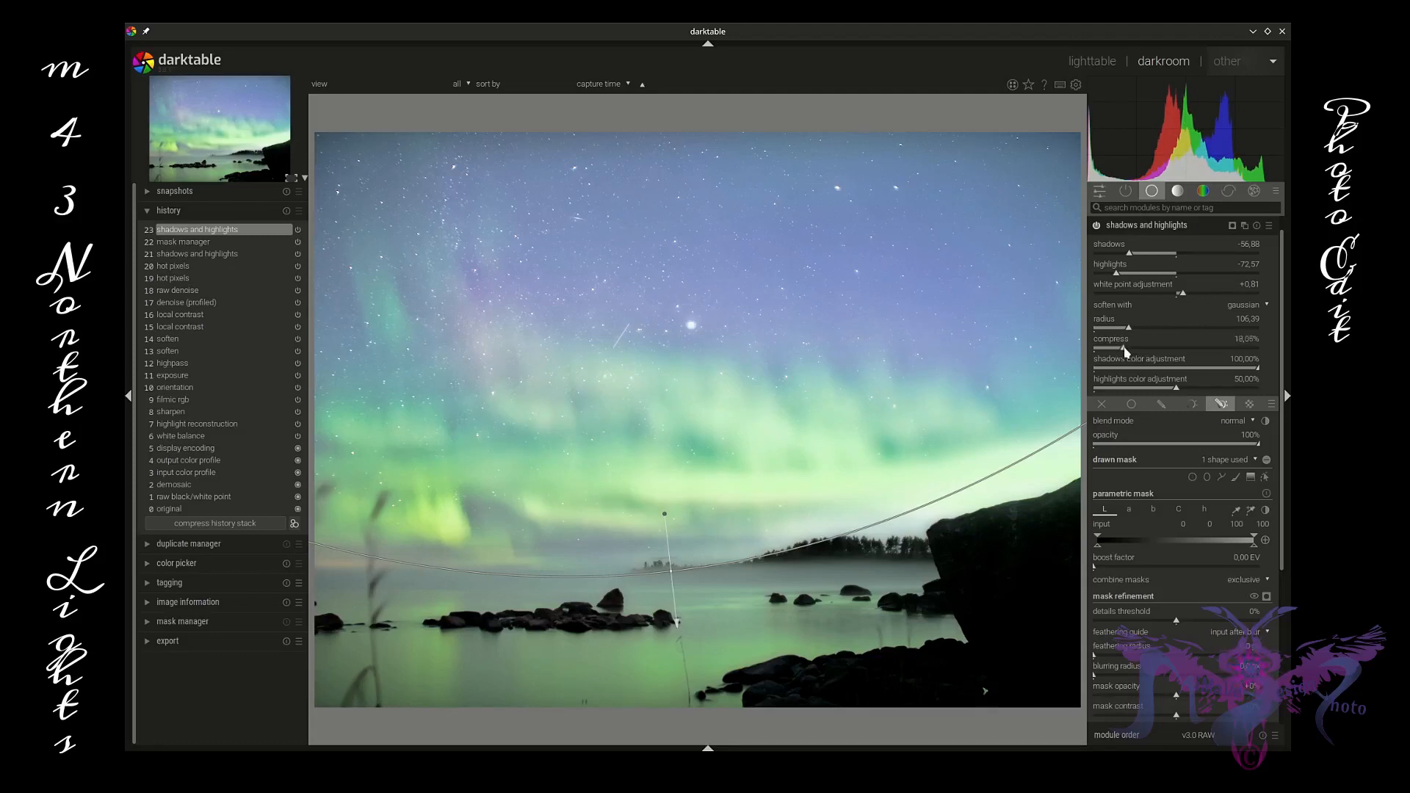
mouse_move(1131, 350)
mouse_down()
mouse_move(1217, 356)
mouse_move(1135, 360)
mouse_up()
drag(1176, 388, 1138, 393)
mouse_move(1253, 368)
mouse_down()
mouse_move(1099, 375)
mouse_move(1255, 368)
mouse_up()
drag(1135, 351, 1124, 352)
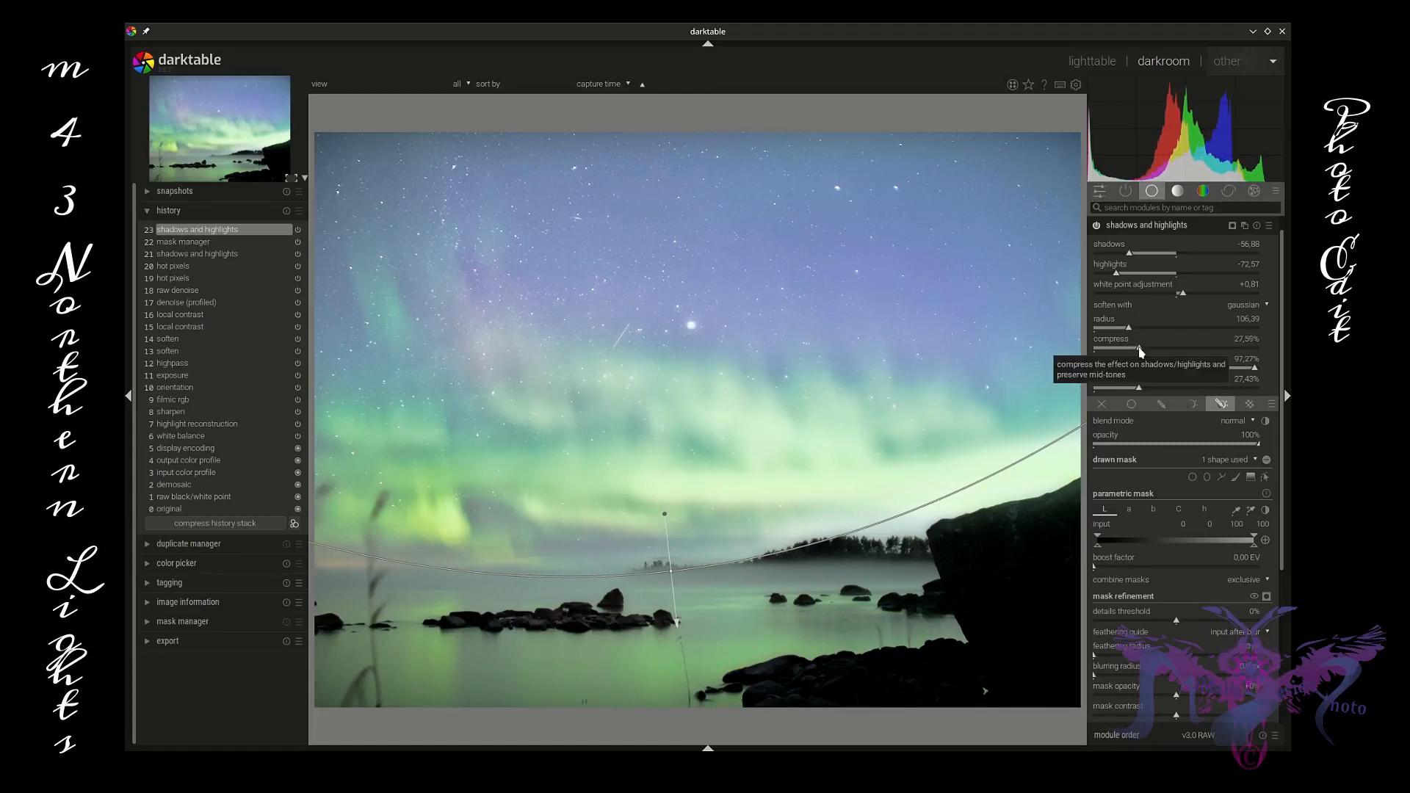
drag(1124, 352, 1143, 353)
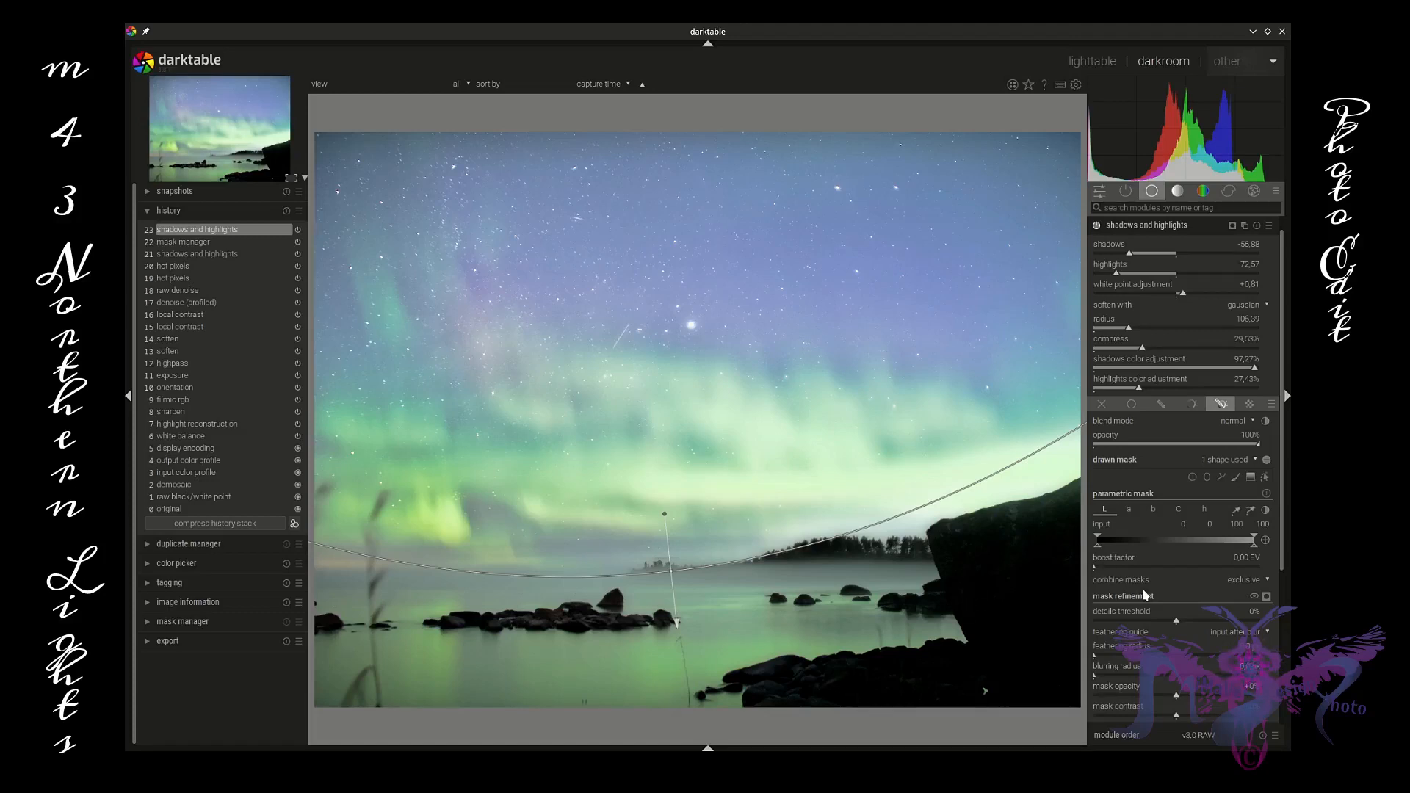
Step: Create a new instance of the shadows and highlights module from the active modules group
click(1151, 228)
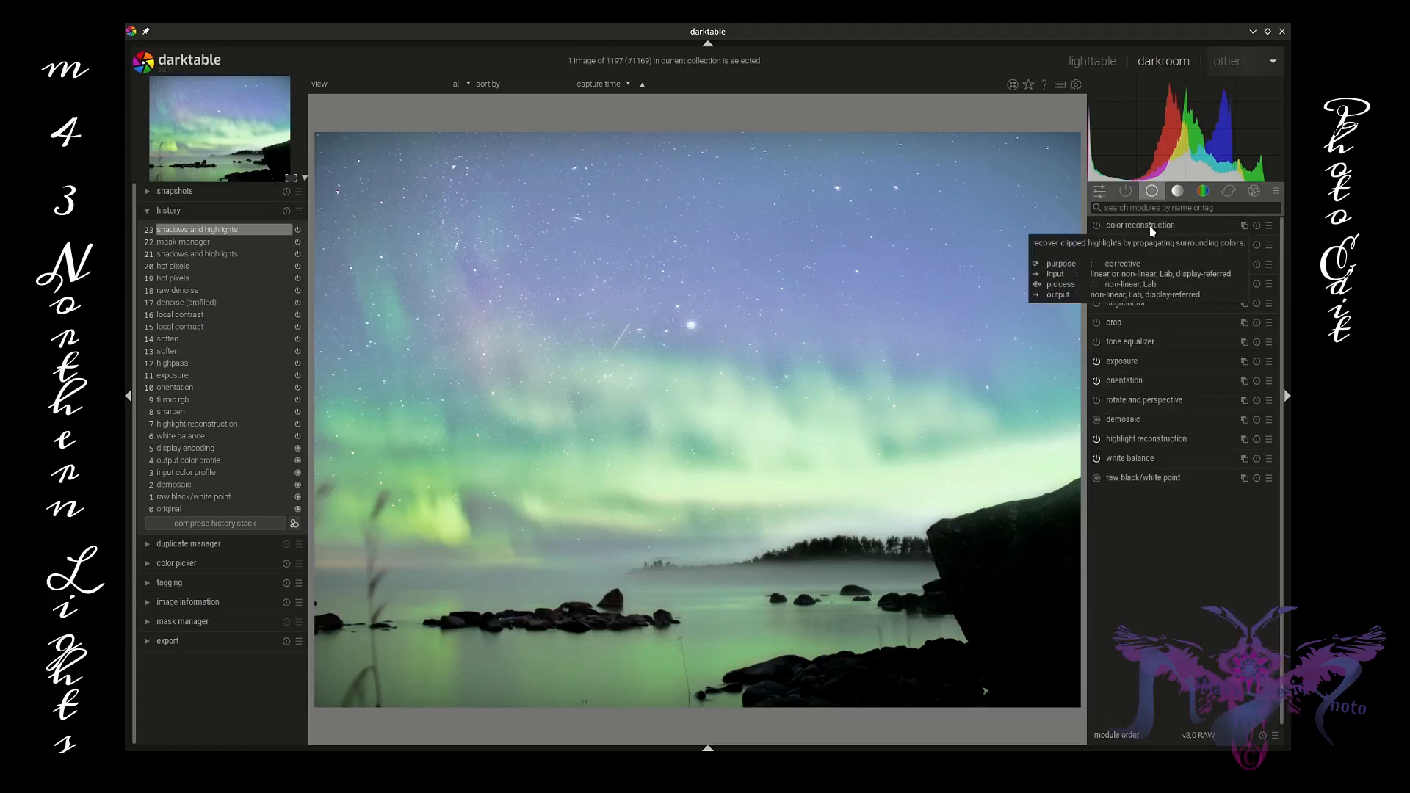
click(1125, 191)
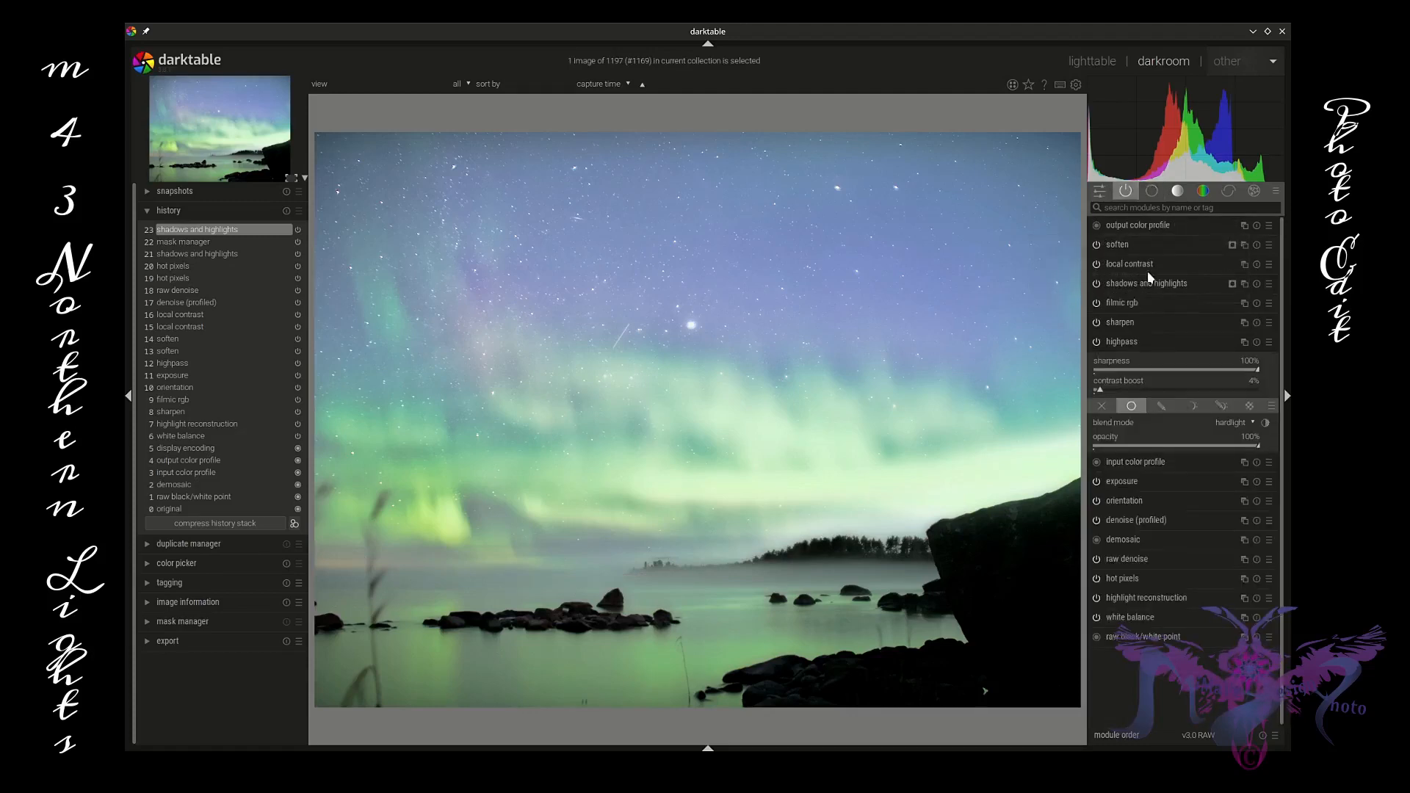
click(1143, 342)
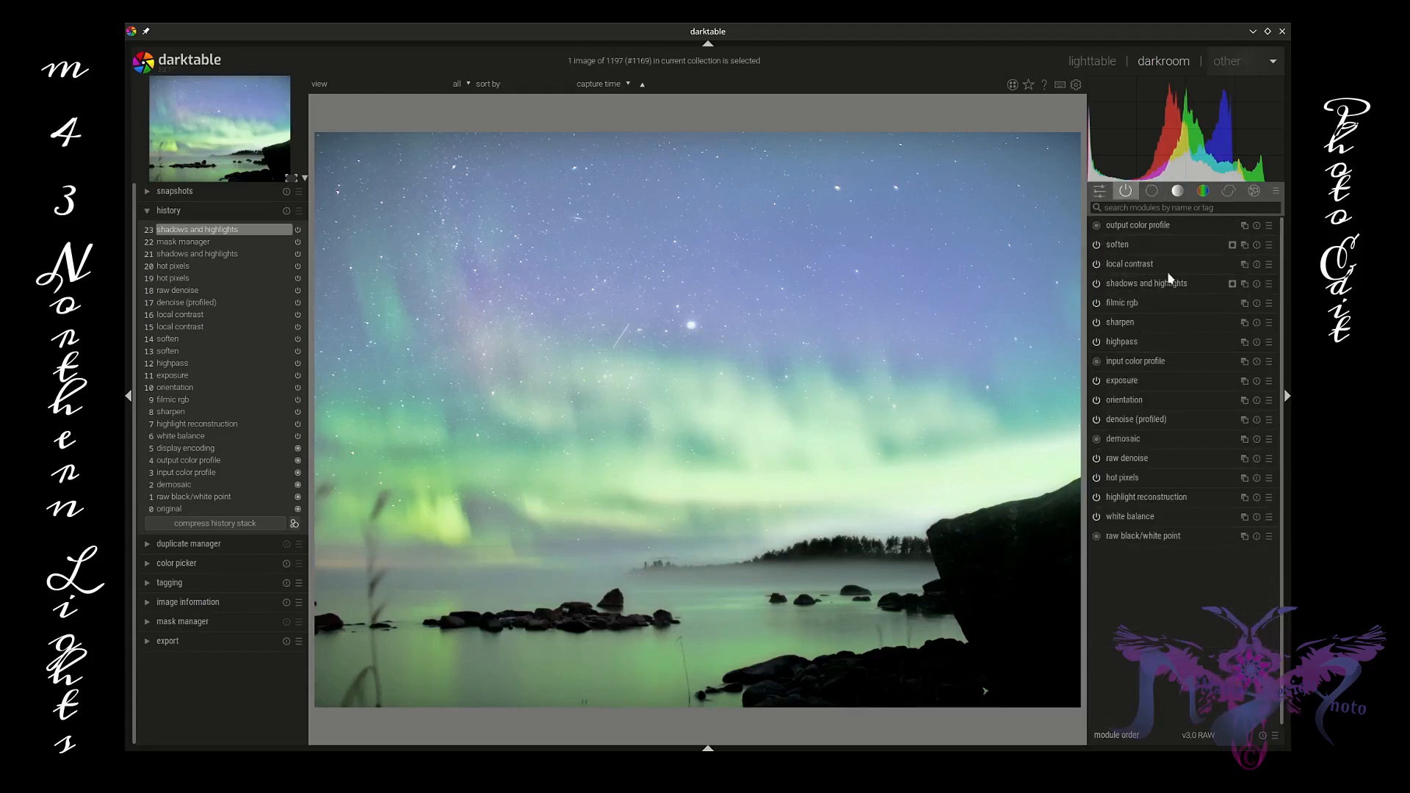
click(1244, 284)
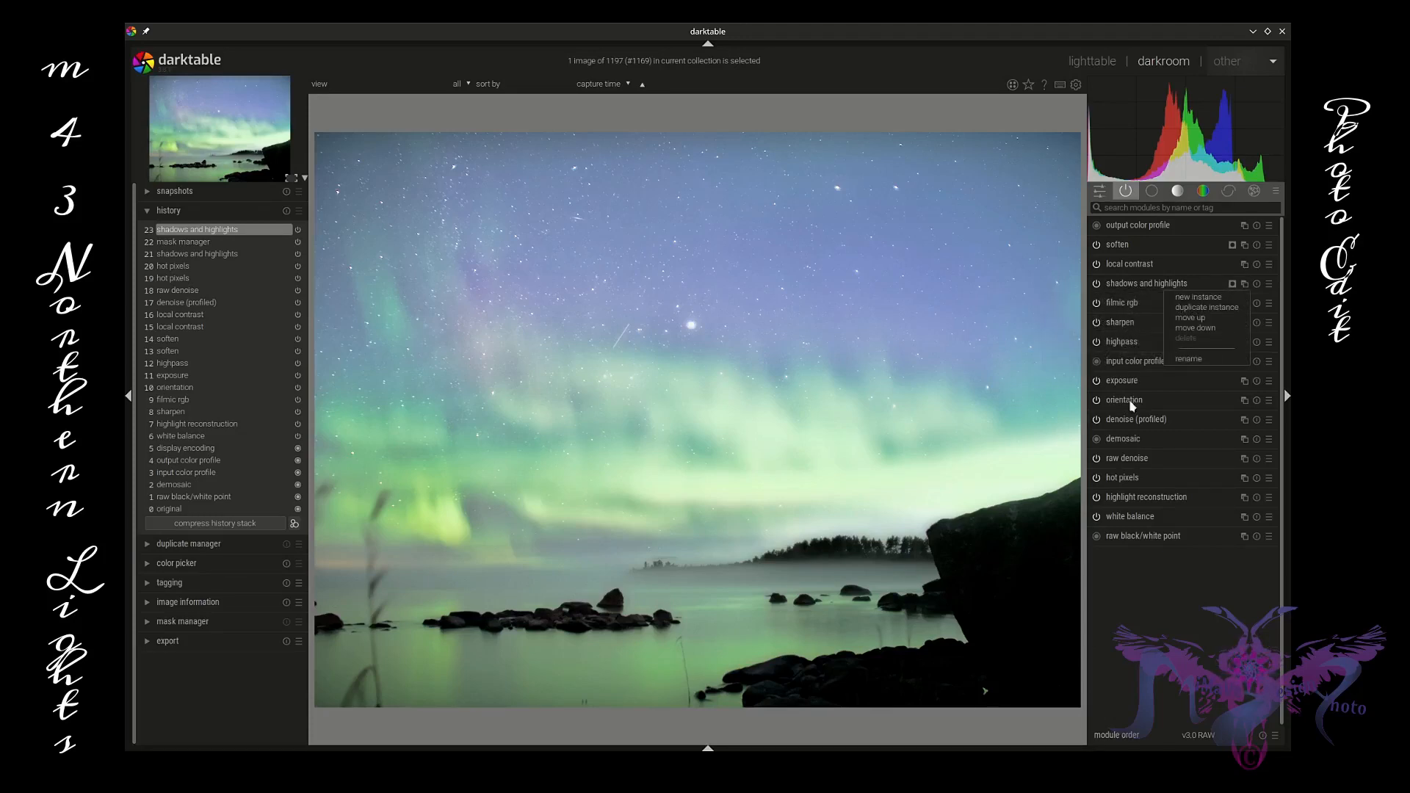
click(1209, 298)
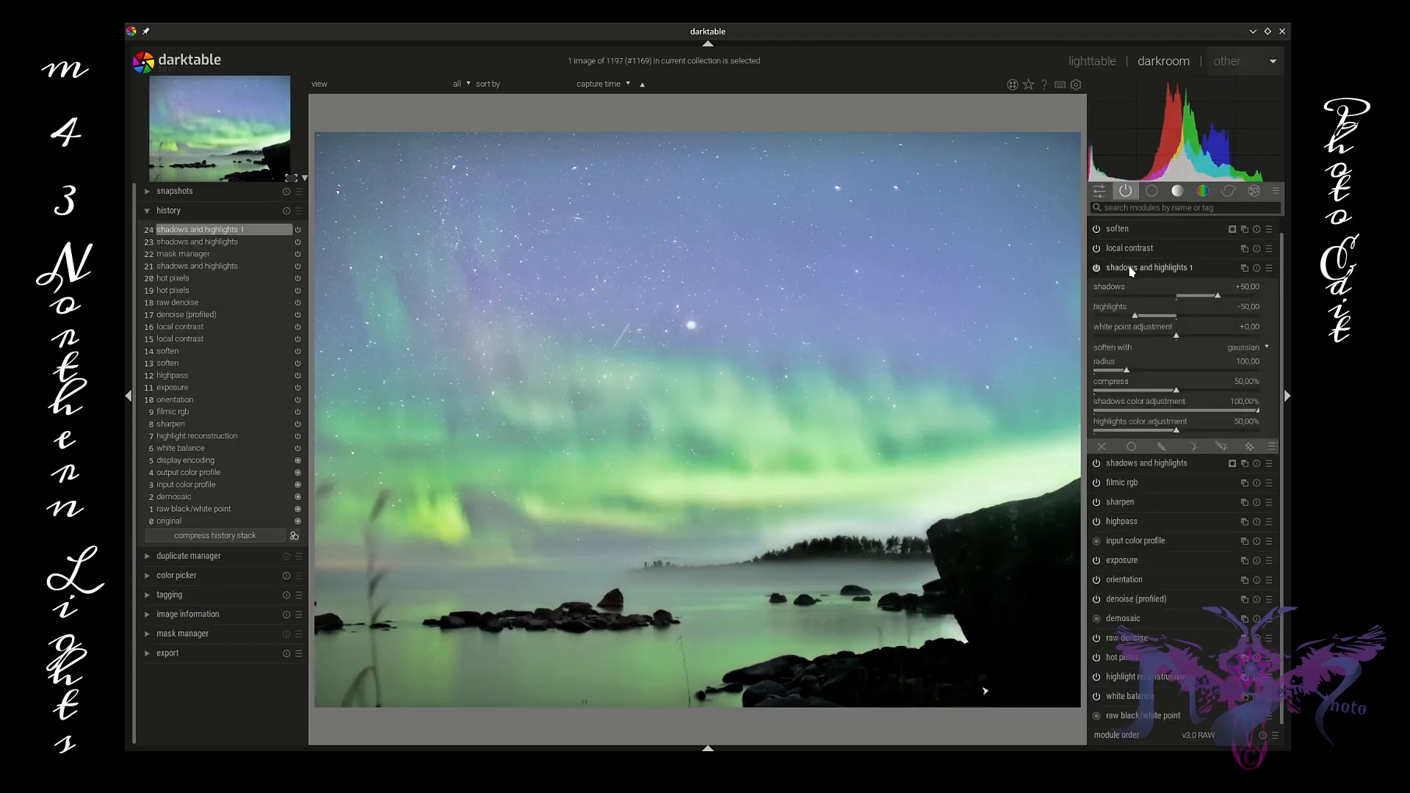
Step: Add a curved drawn gradient mask along the horizon to the new shadows and highlights instance
click(1221, 447)
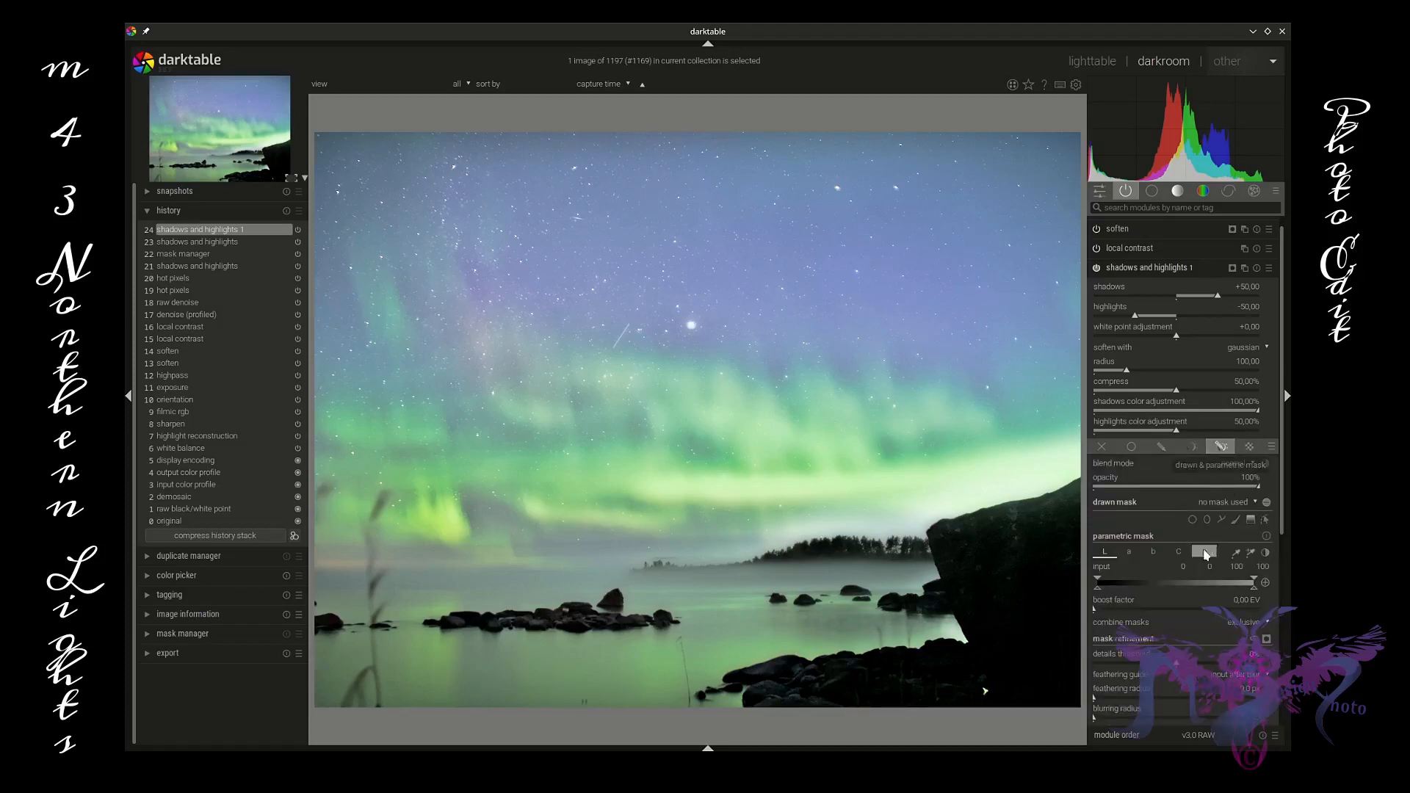
click(1251, 520)
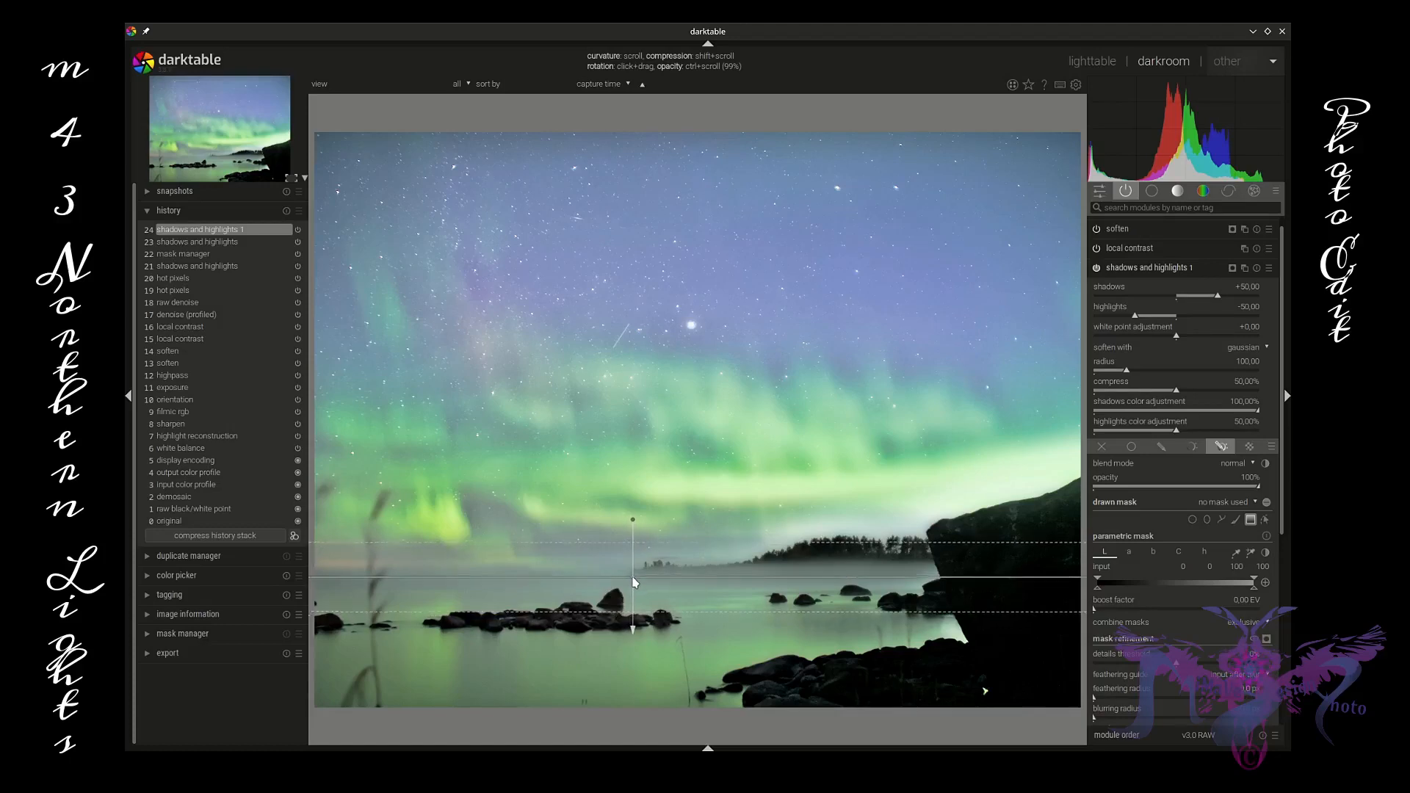
click(651, 606)
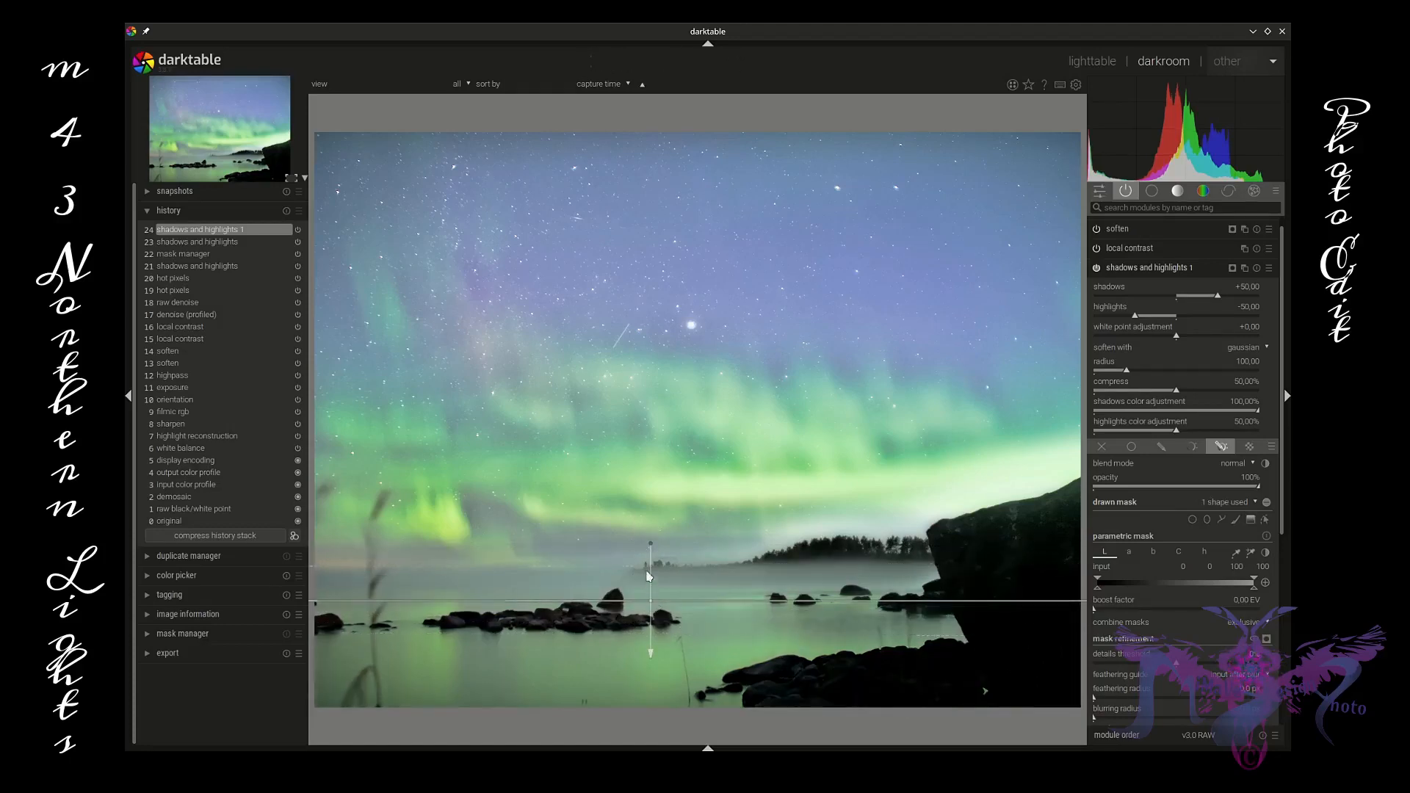
scroll(651, 607, up, 5)
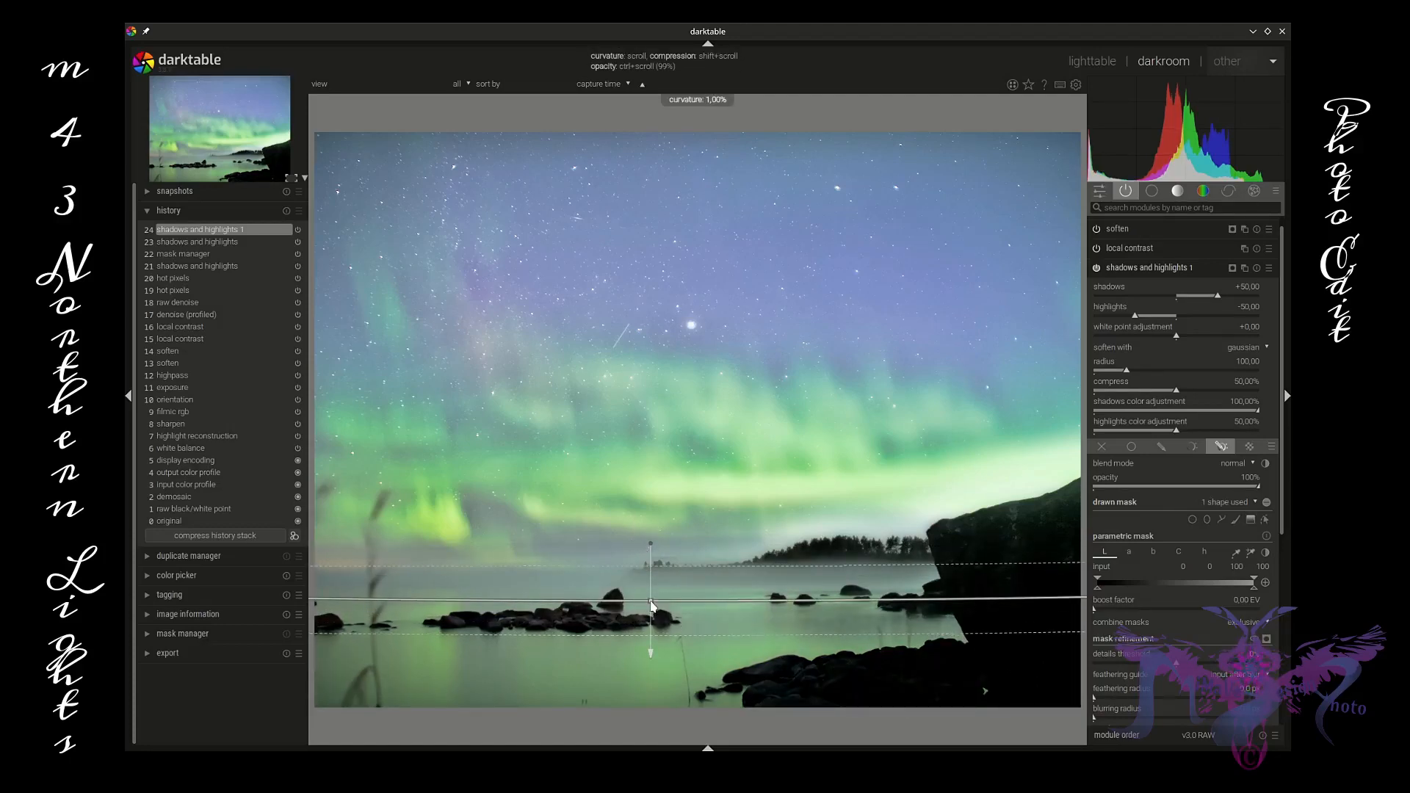
scroll(651, 602, up, 6)
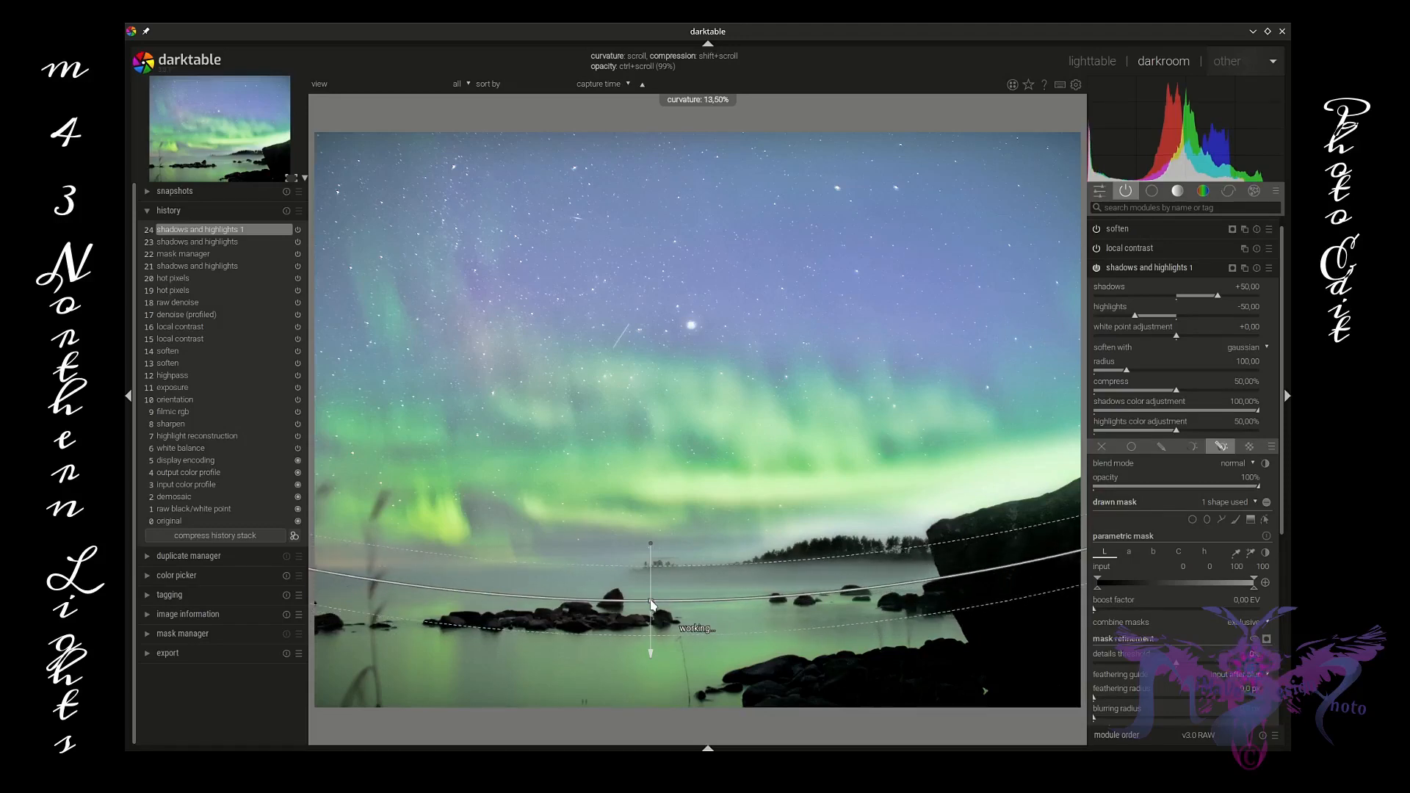
drag(651, 545, 642, 544)
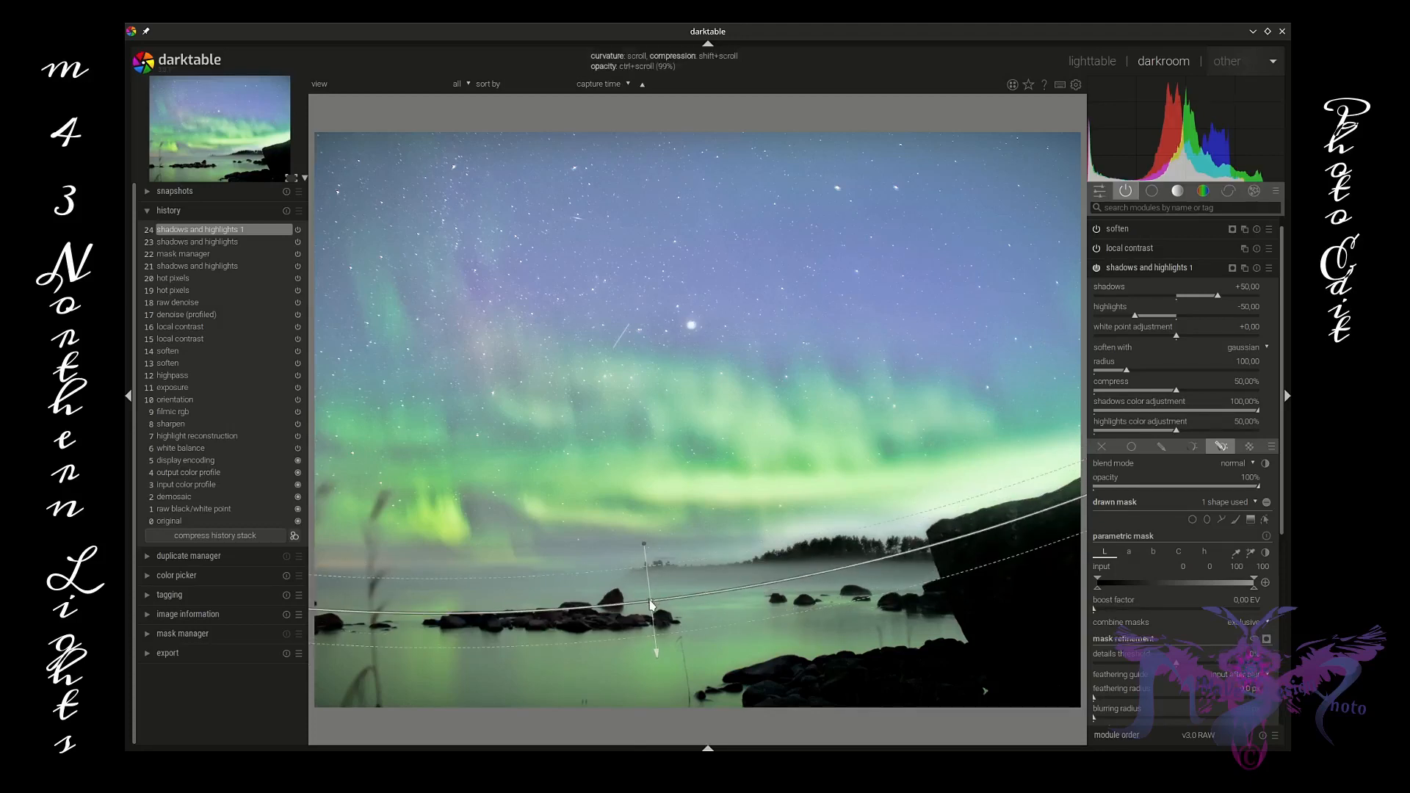
drag(650, 600, 650, 598)
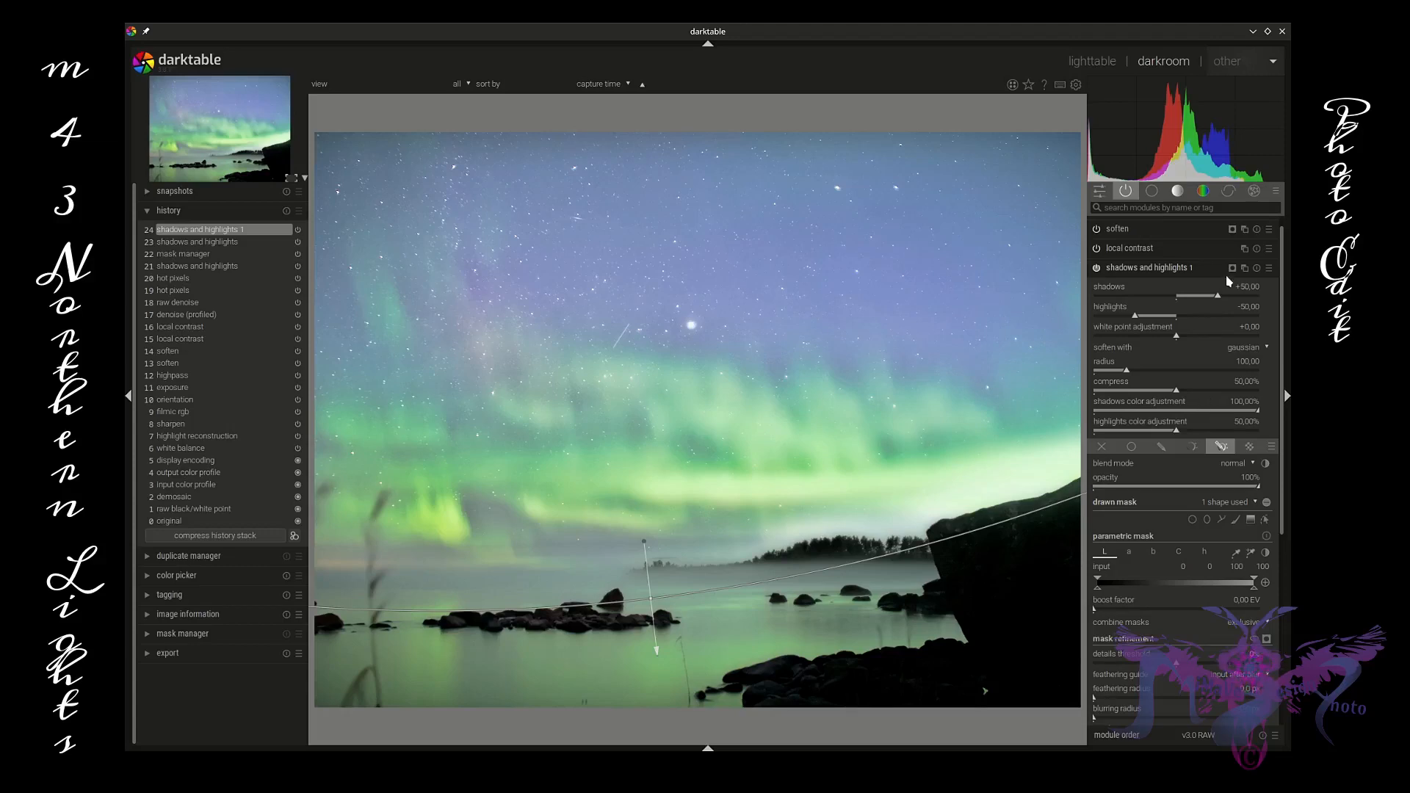
Step: Set the new instance's highlights to +64.04 and hide the mask shape overlay
drag(1137, 320, 1229, 318)
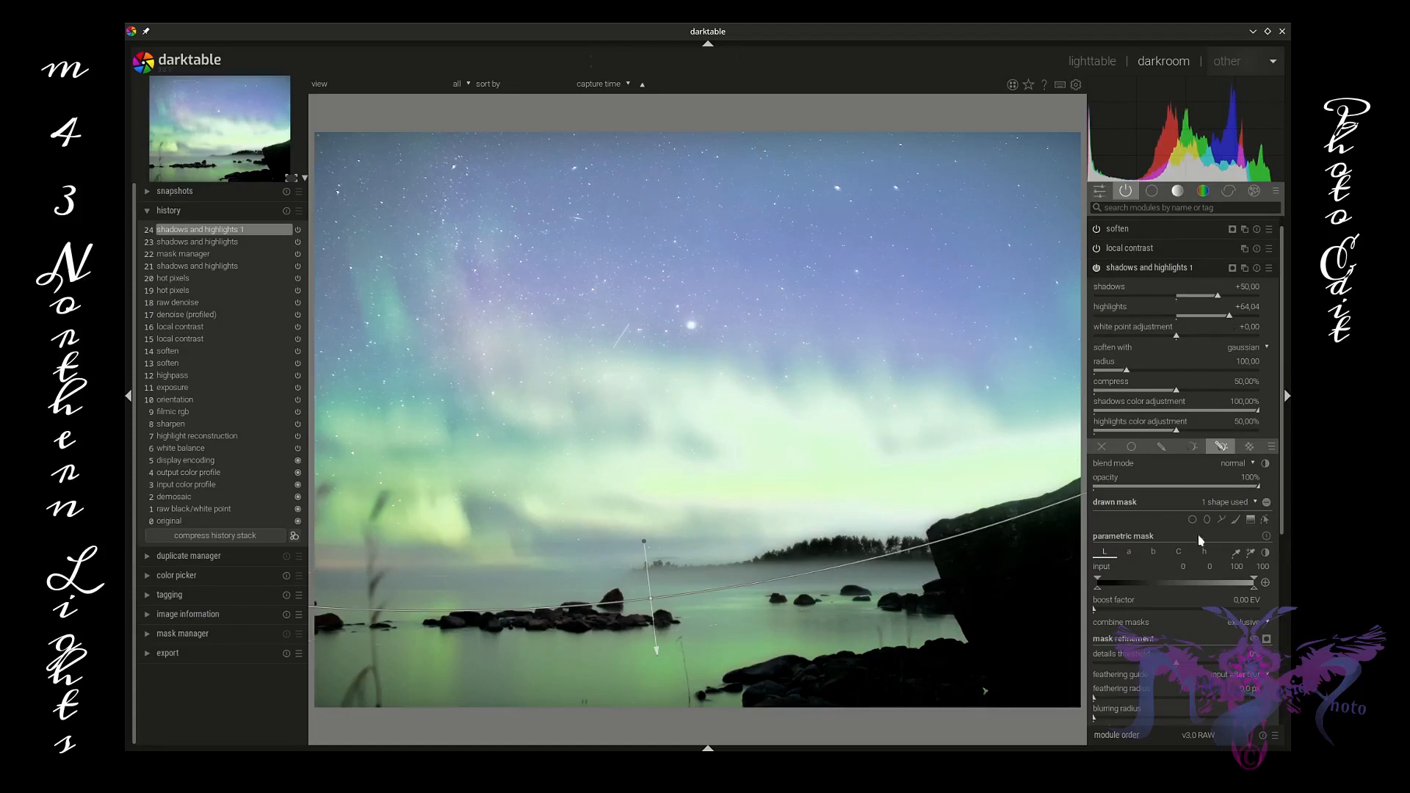
click(1267, 505)
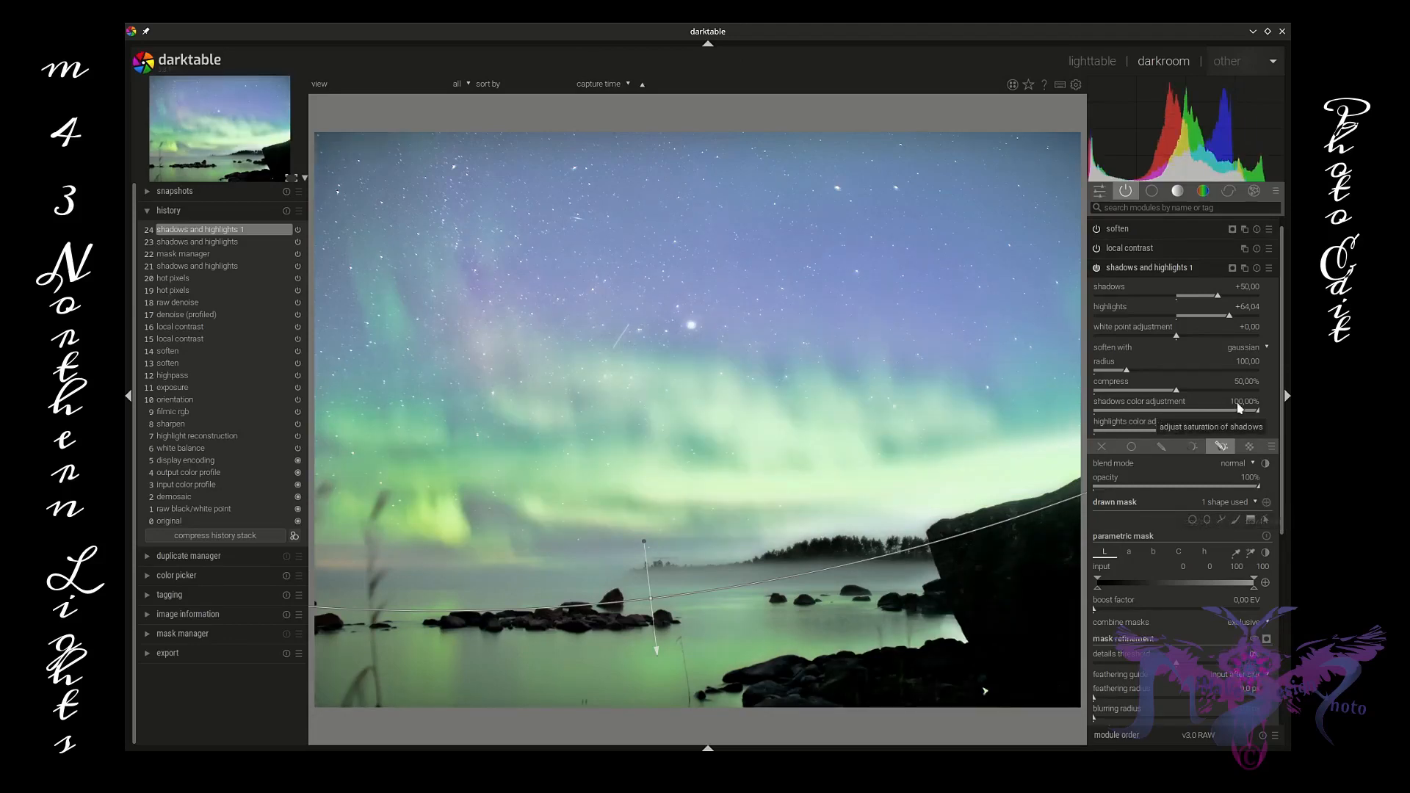
Step: Set the new instance's shadows to -22.06, highlights to +90.85 and white point adjustment to +5.80
mouse_move(1217, 296)
mouse_down()
mouse_move(1145, 300)
mouse_move(1237, 302)
mouse_move(1223, 302)
mouse_up()
scroll(999, 649, up, 2)
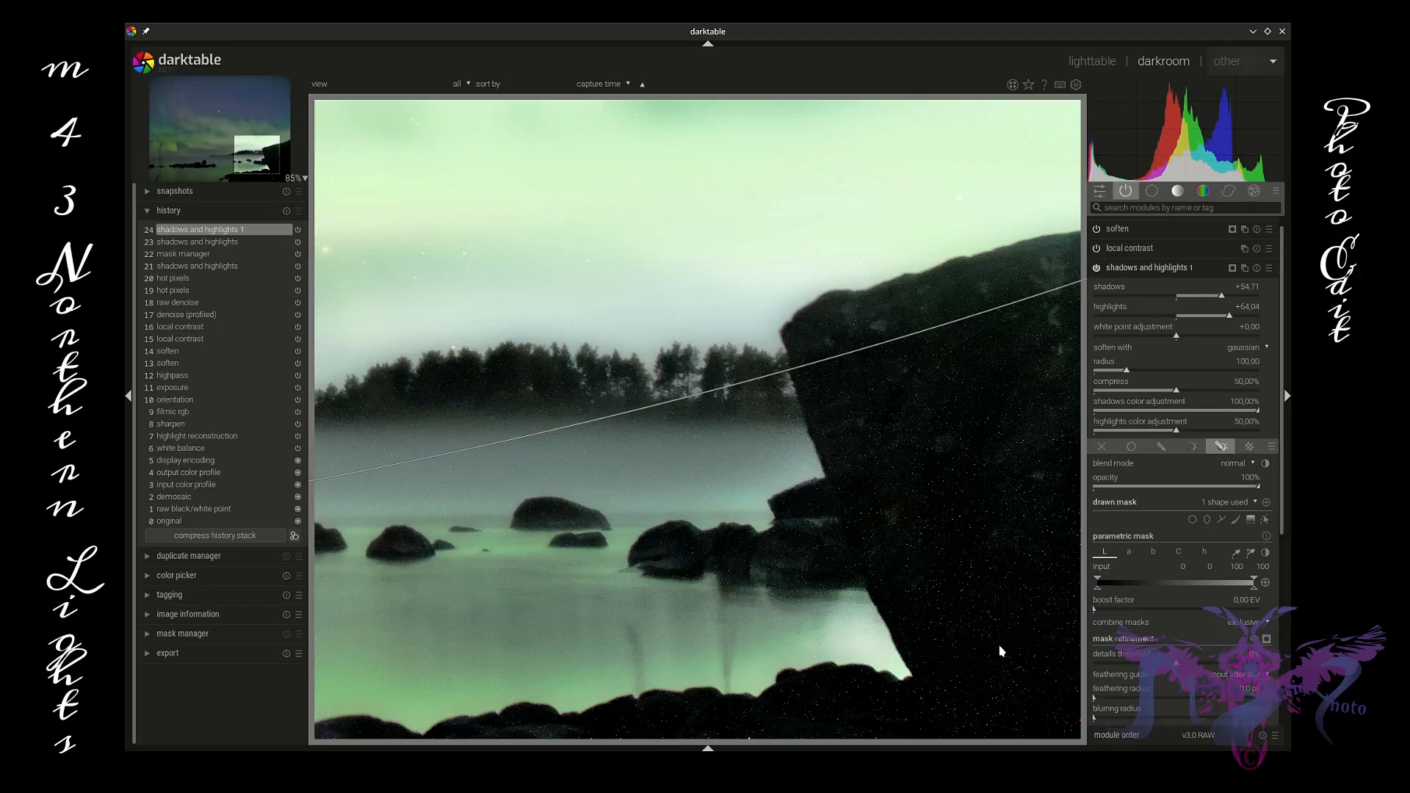
scroll(1000, 652, down, 3)
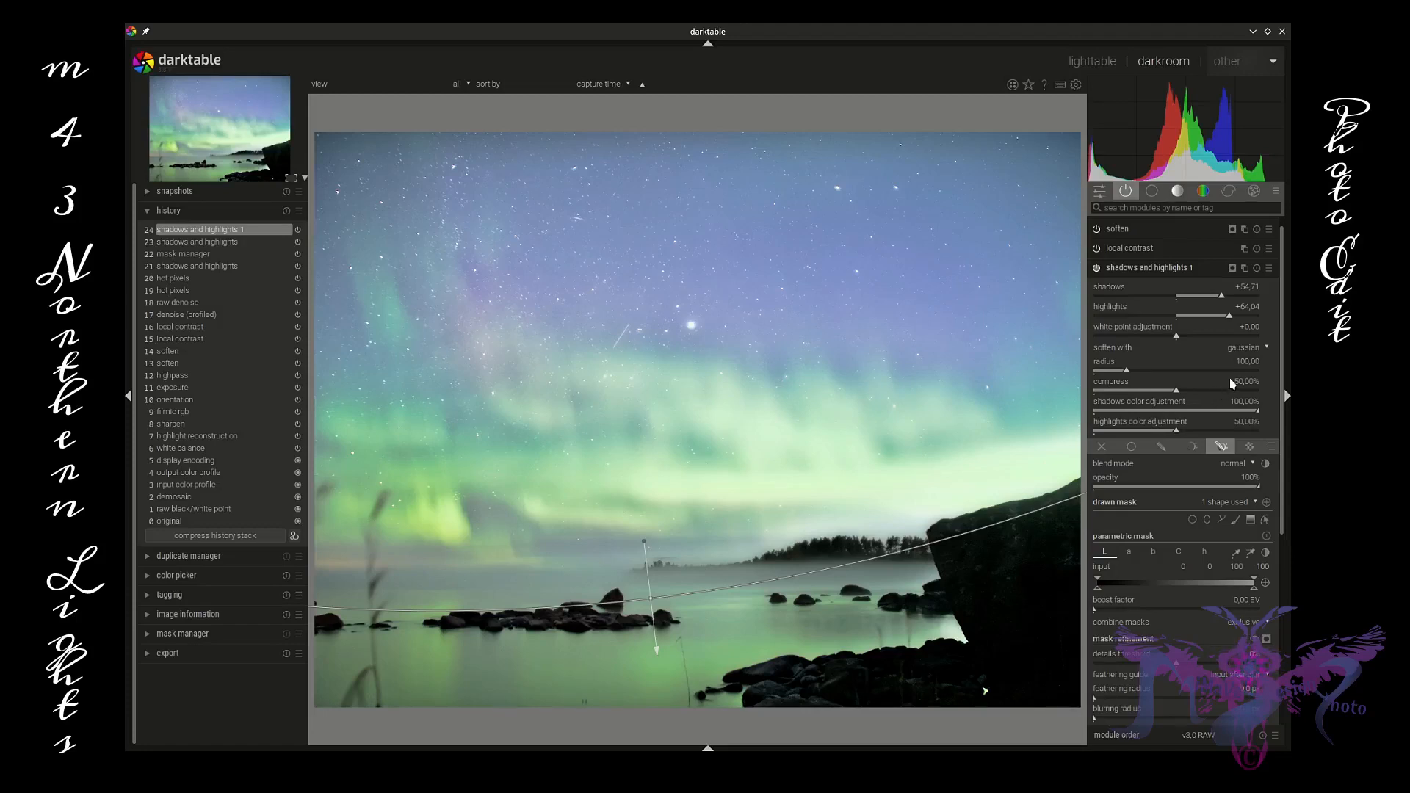
drag(1224, 297, 1225, 343)
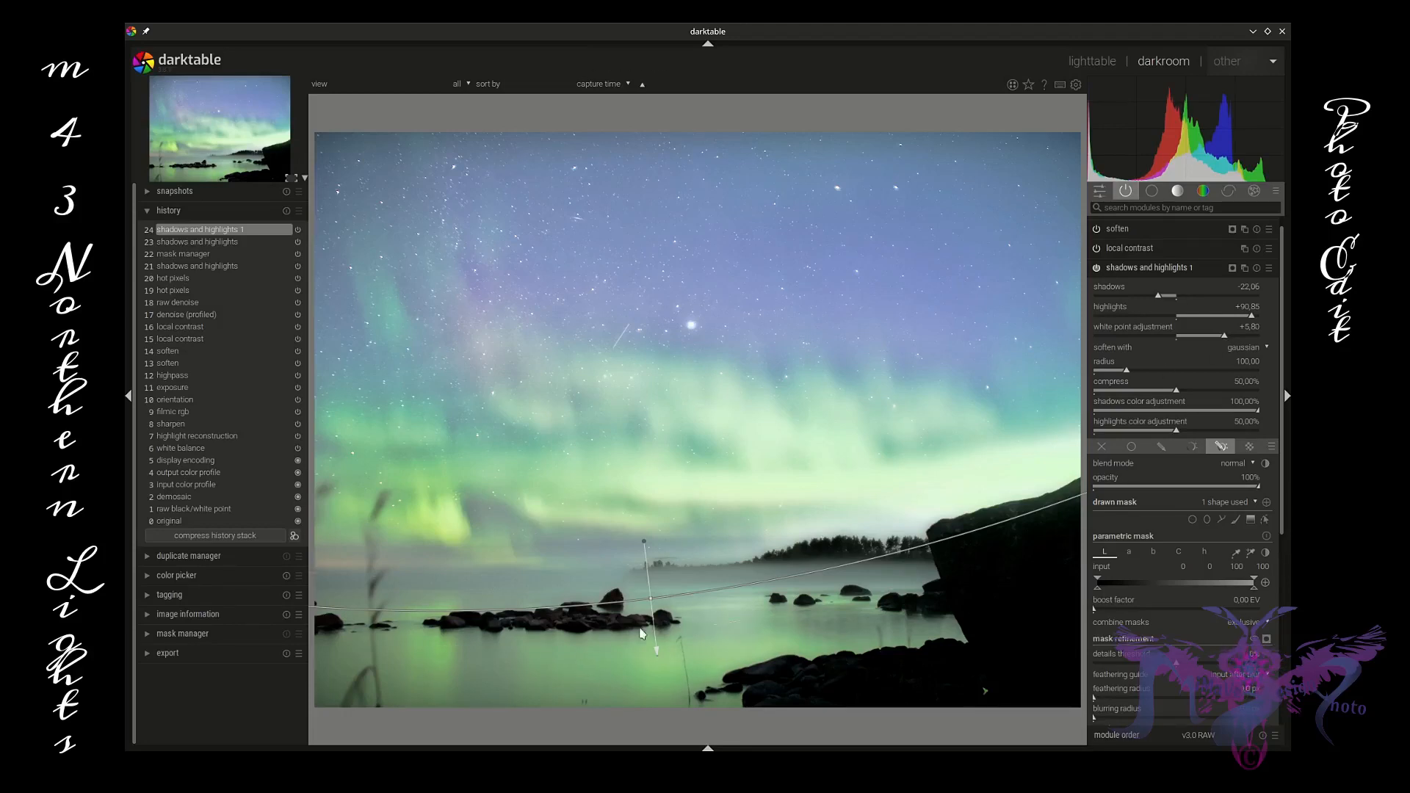
Step: Adjust the drawn gradient mask's position and compression along the horizon
drag(650, 600, 649, 591)
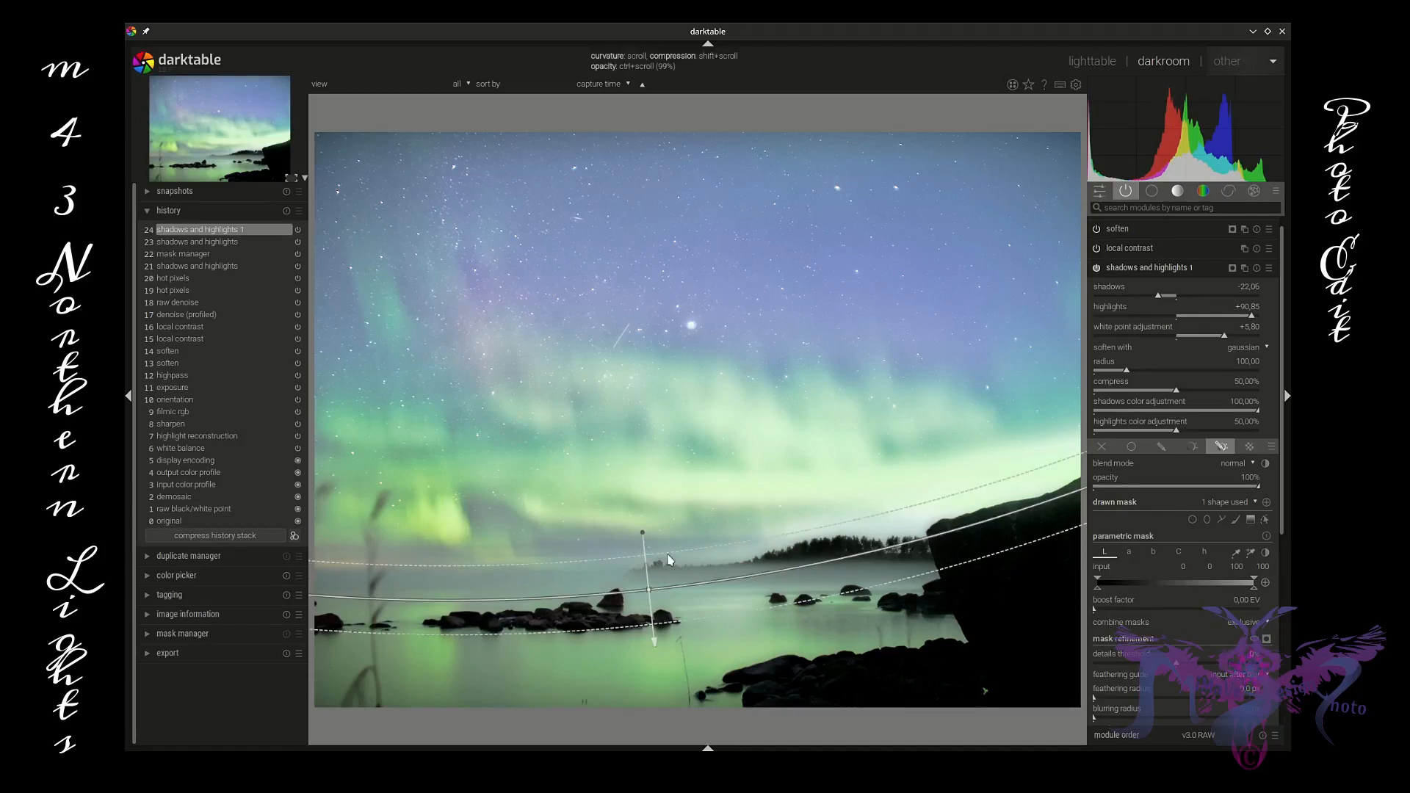
shift+scroll(670, 560, down, 8)
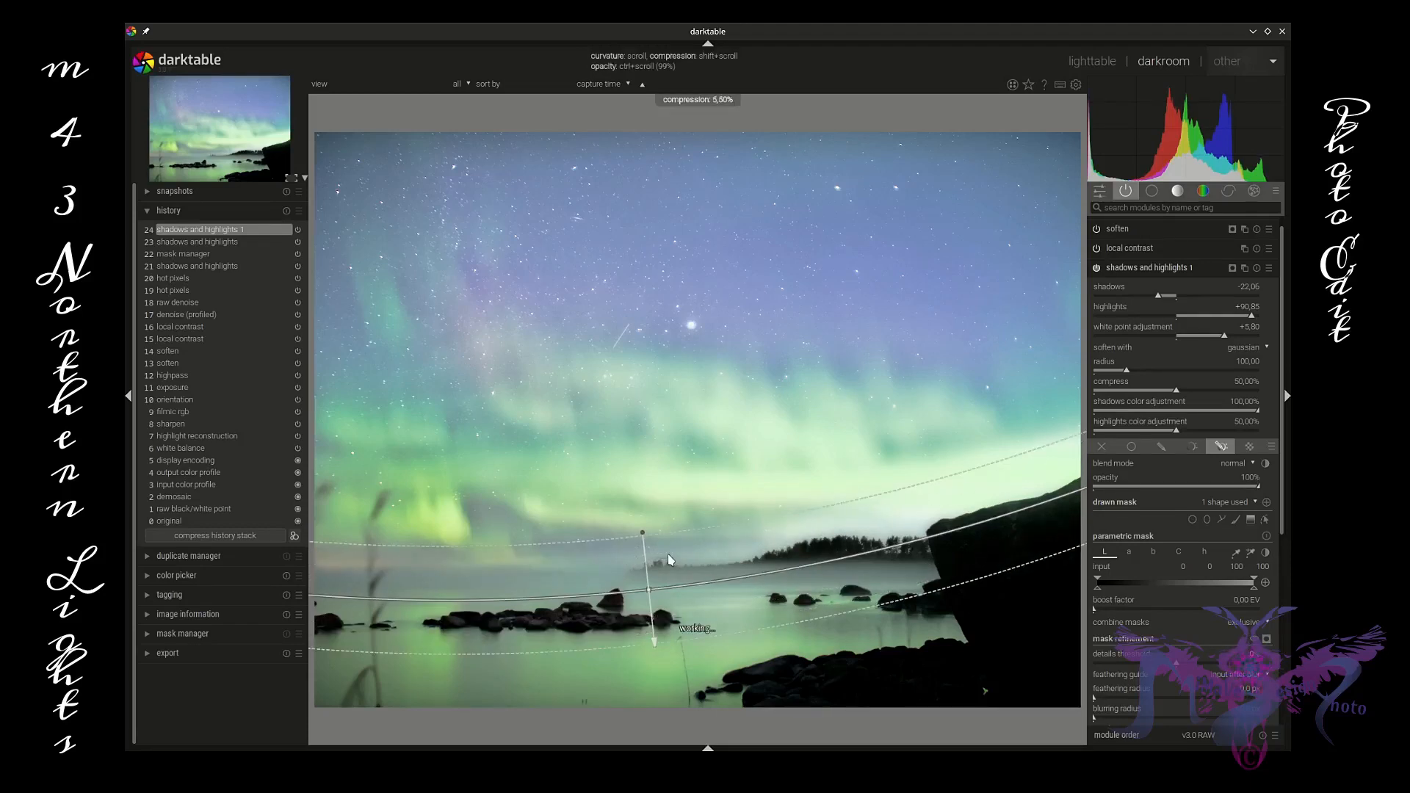
drag(642, 533, 640, 533)
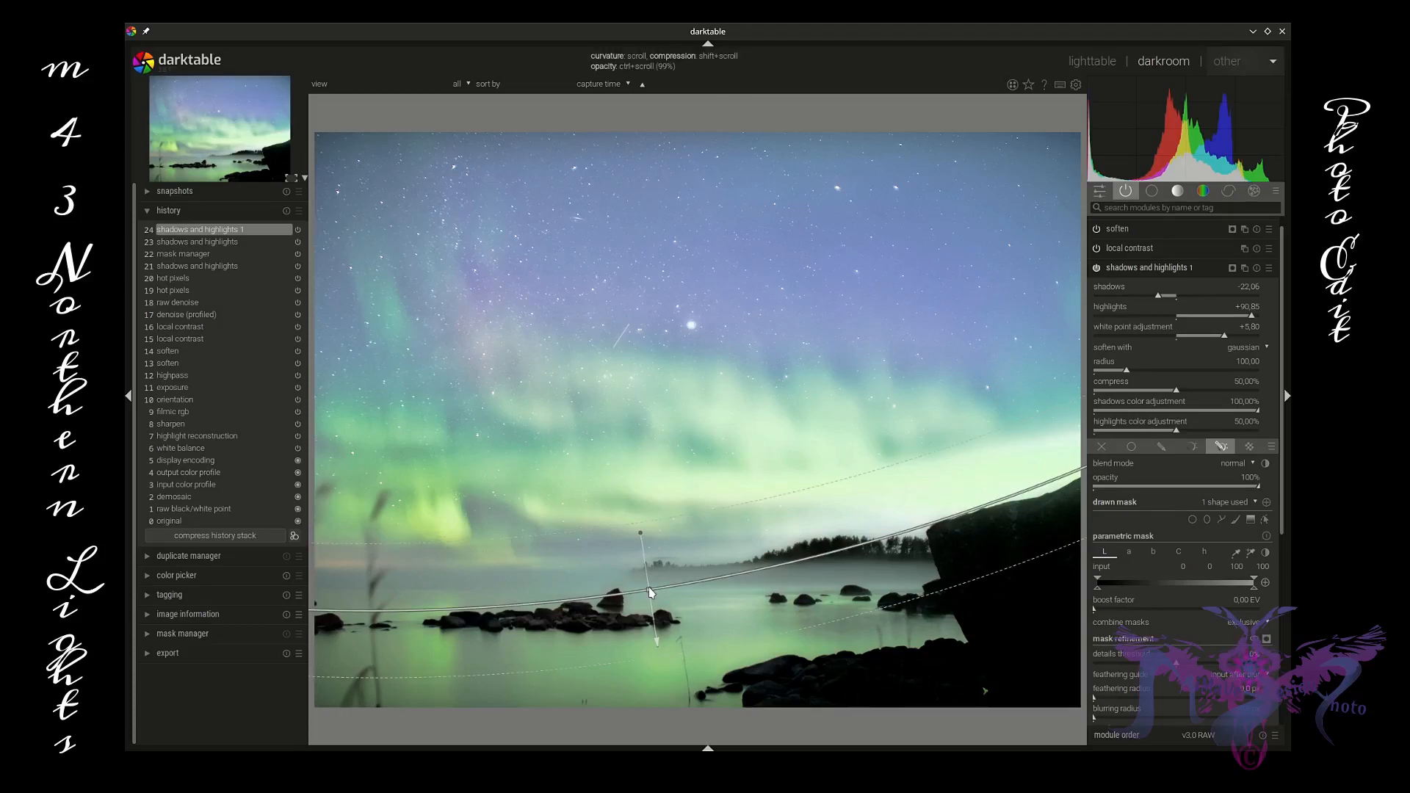
drag(649, 588, 652, 587)
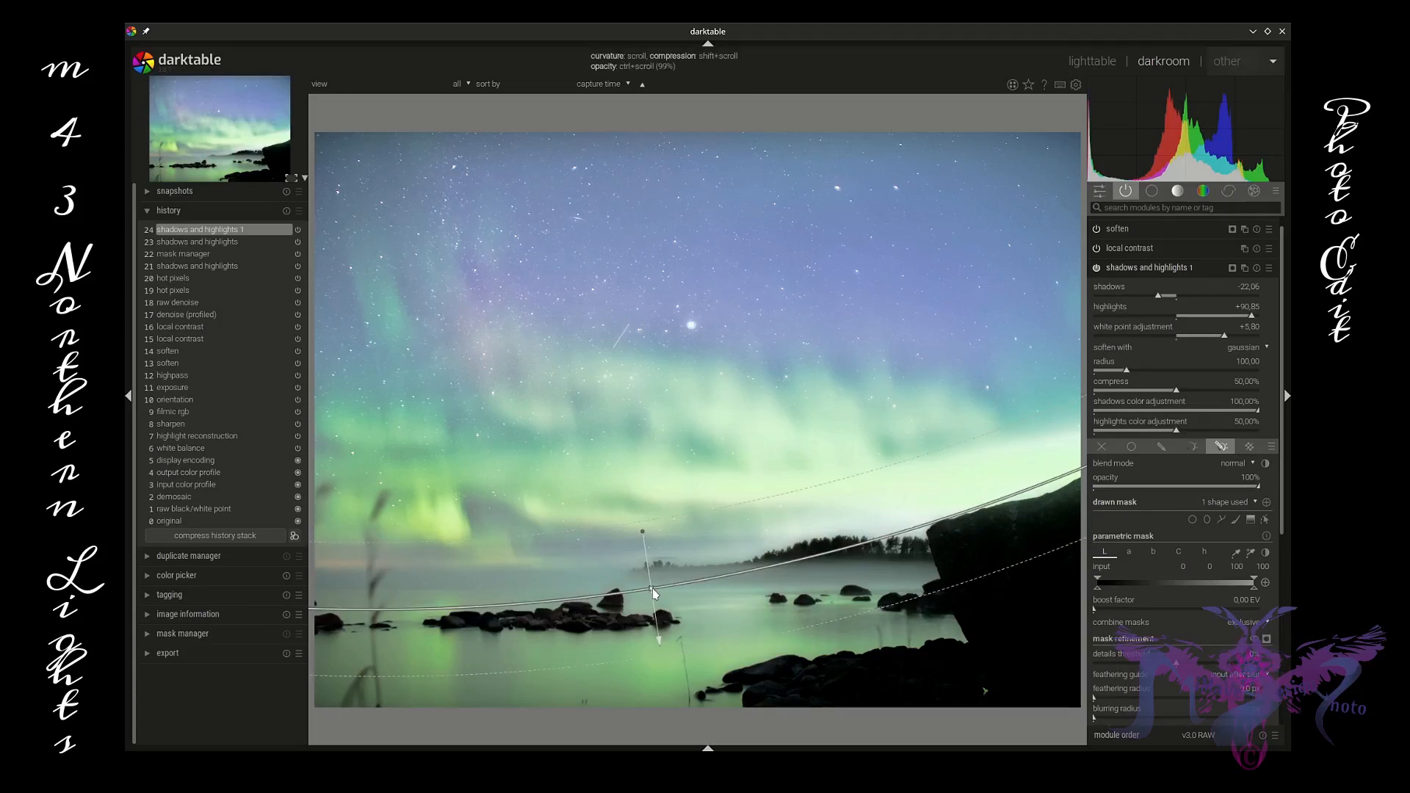
key(shift)
scroll(653, 592, down, 5)
scroll(653, 592, up, 1)
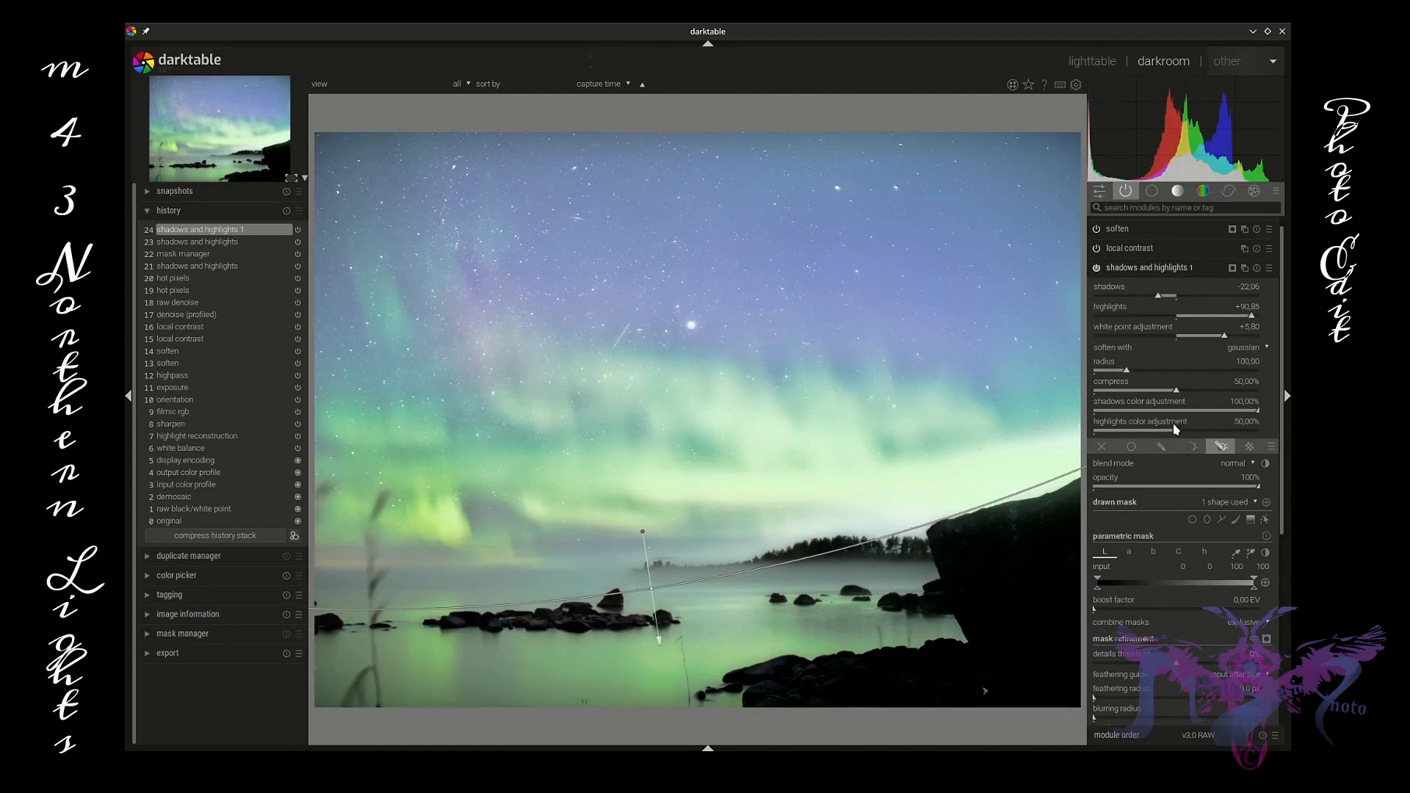
Step: Set highlights color adjustment to 100%, radius to 155.99 and compress to 63.29% in the new instance
drag(1178, 434, 1266, 442)
mouse_move(1128, 374)
mouse_down()
mouse_move(1106, 374)
mouse_move(1159, 375)
mouse_move(1113, 392)
mouse_move(1249, 400)
mouse_move(1183, 399)
mouse_up()
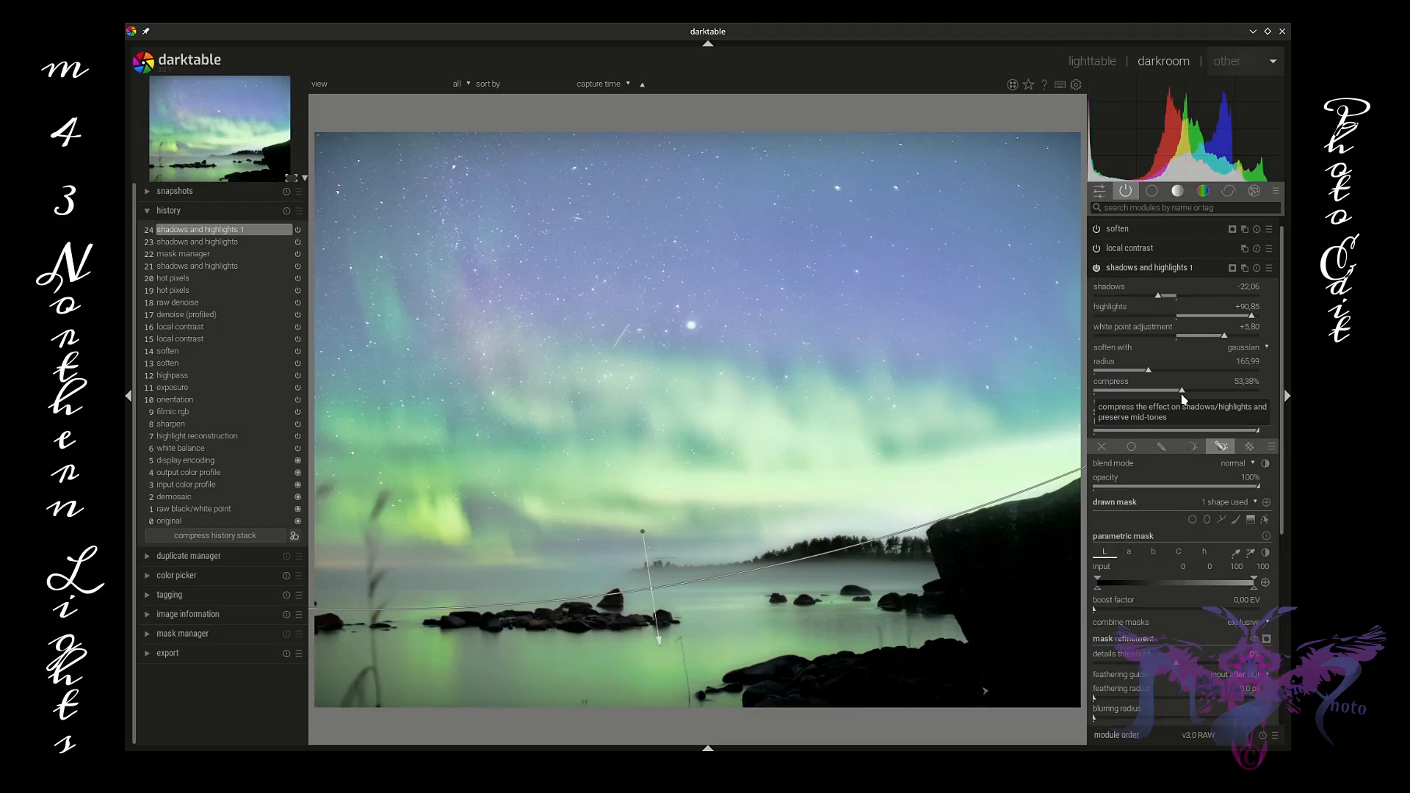
drag(1184, 399, 1199, 399)
drag(1202, 397, 1199, 397)
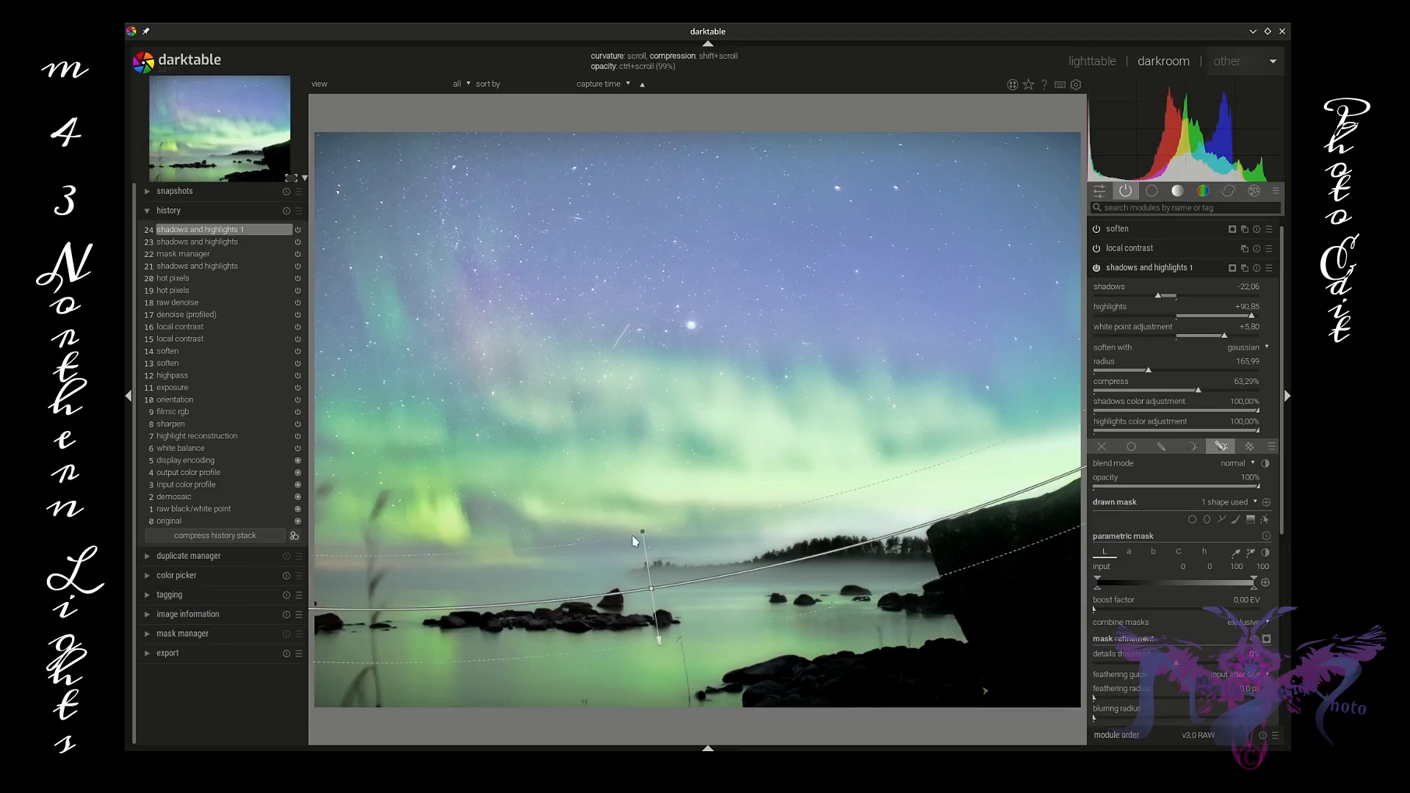
Step: Nudge the gradient mask's line slightly upward along the horizon
drag(642, 532, 643, 533)
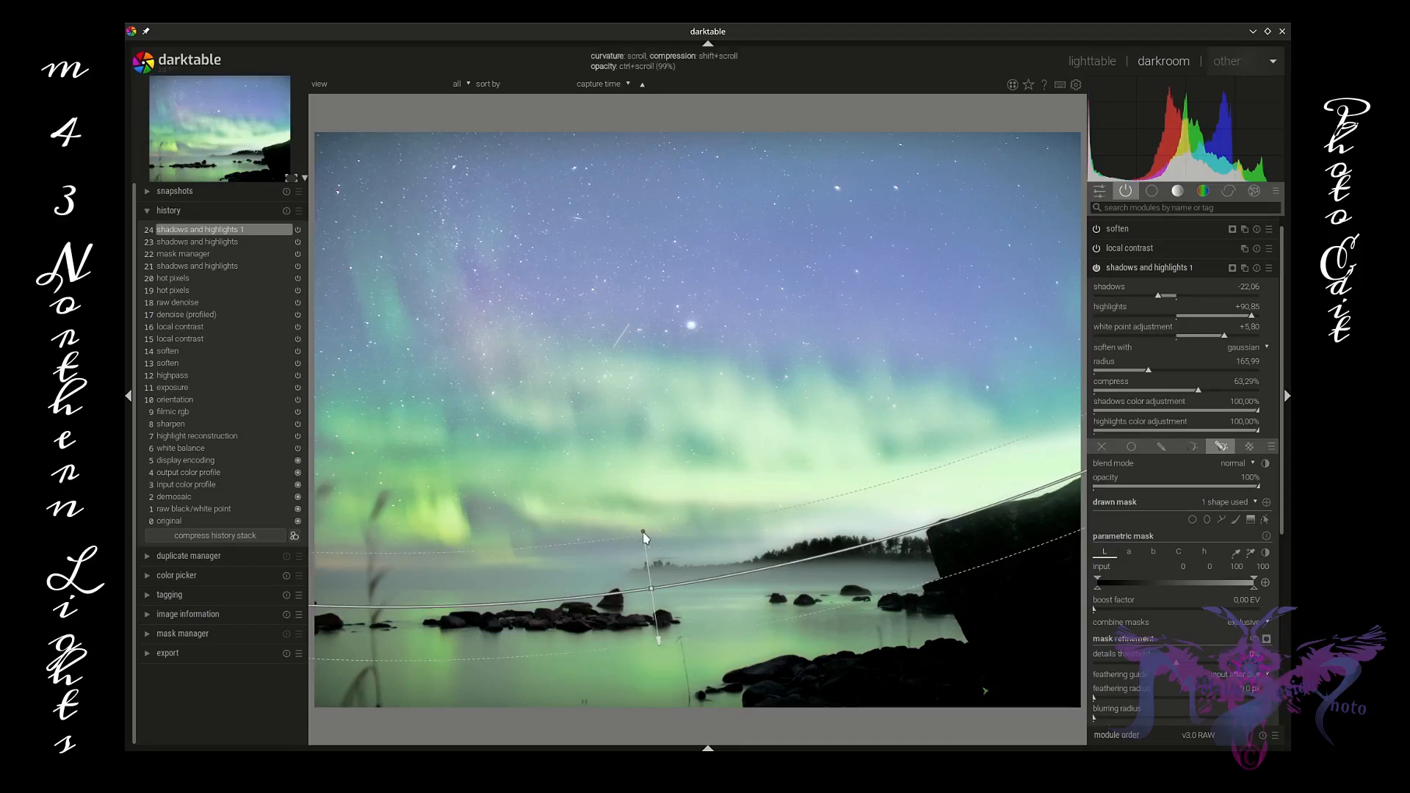
drag(651, 588, 647, 577)
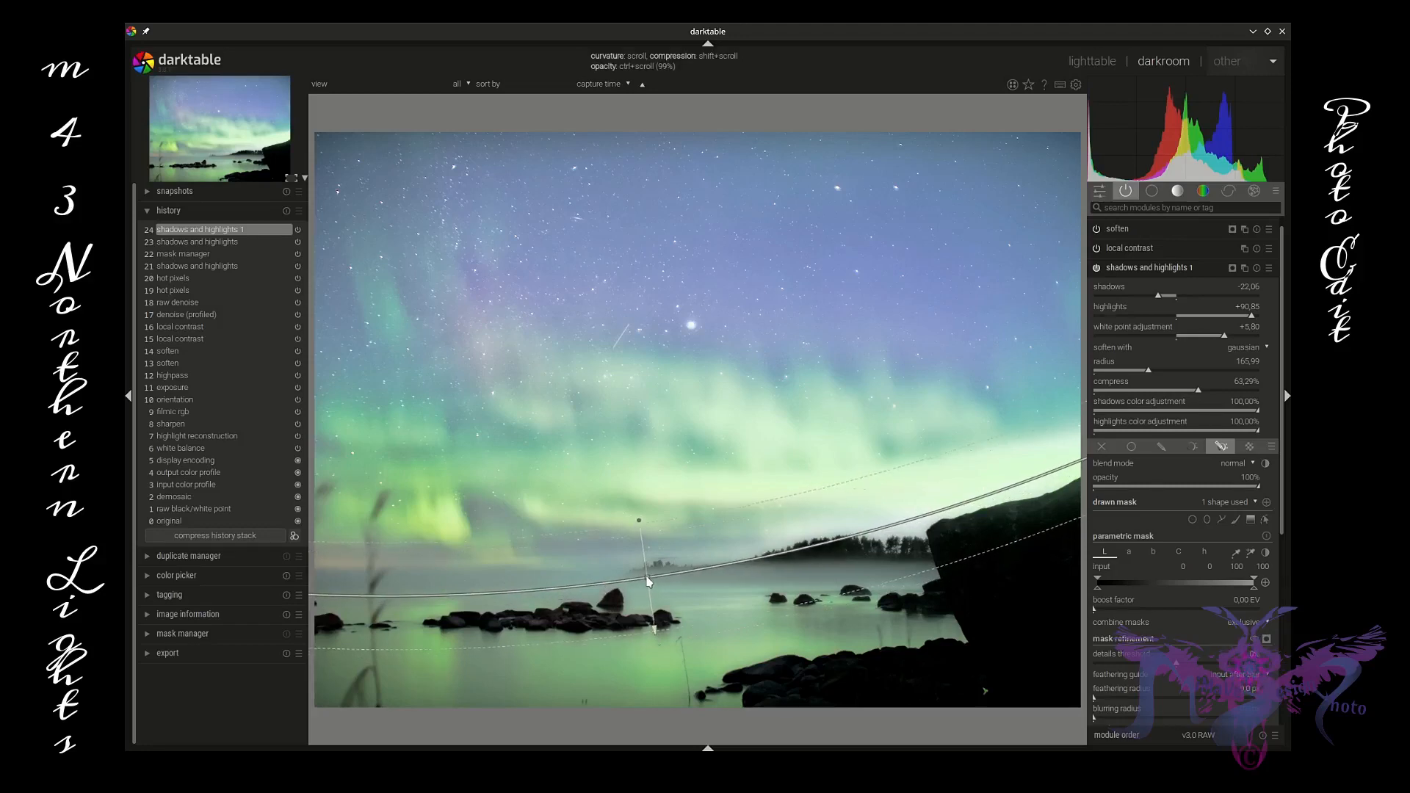
drag(639, 521, 638, 521)
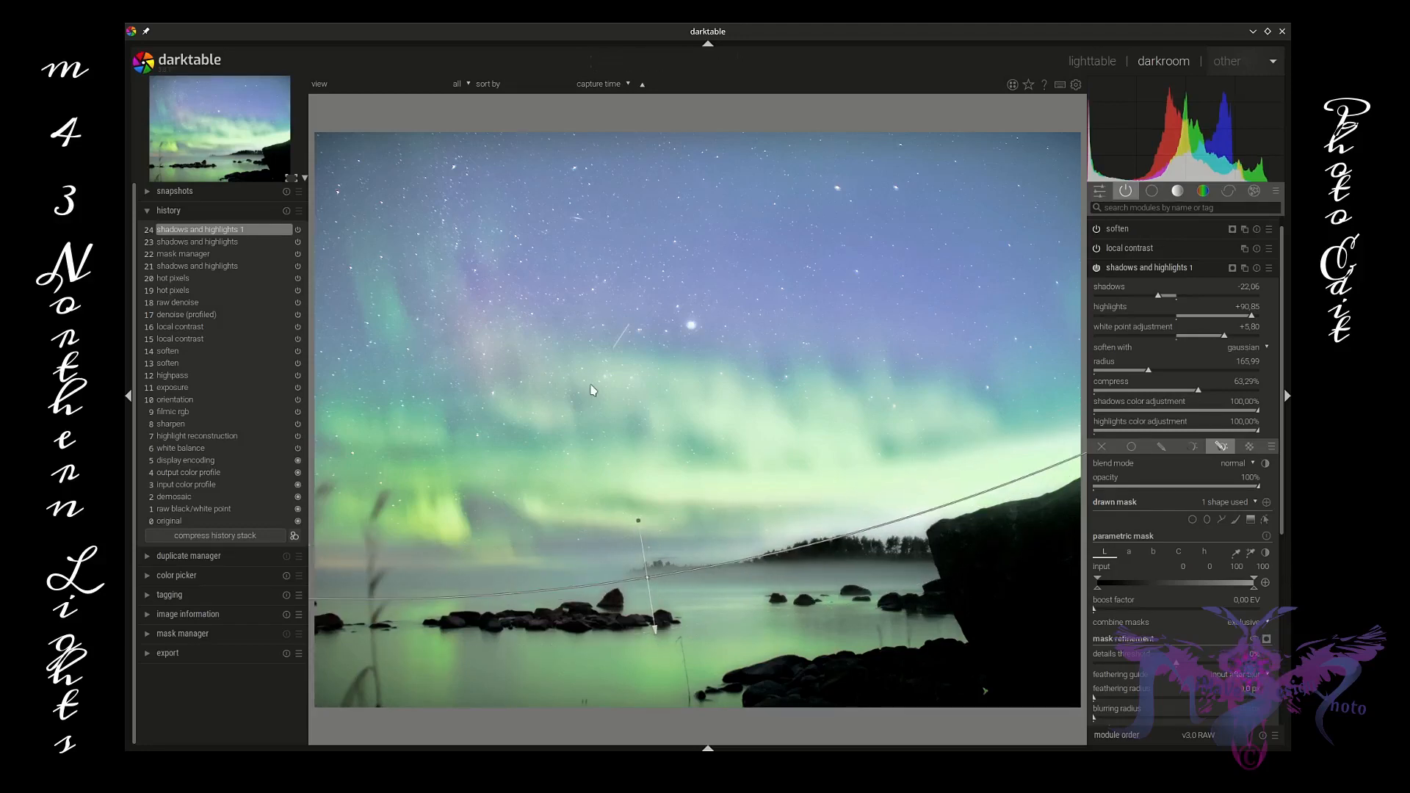
scroll(593, 390, up, 4)
scroll(593, 389, down, 3)
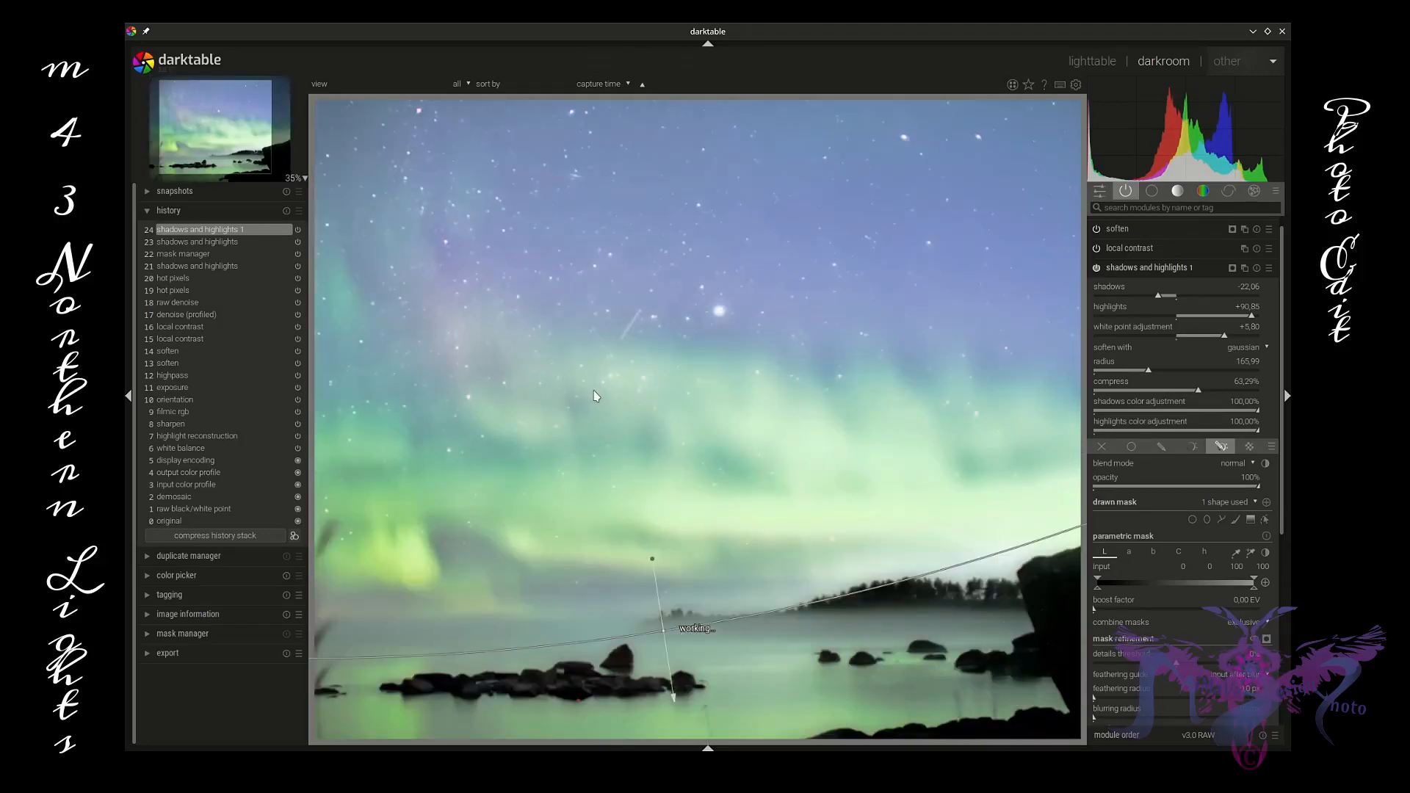
scroll(595, 396, down, 1)
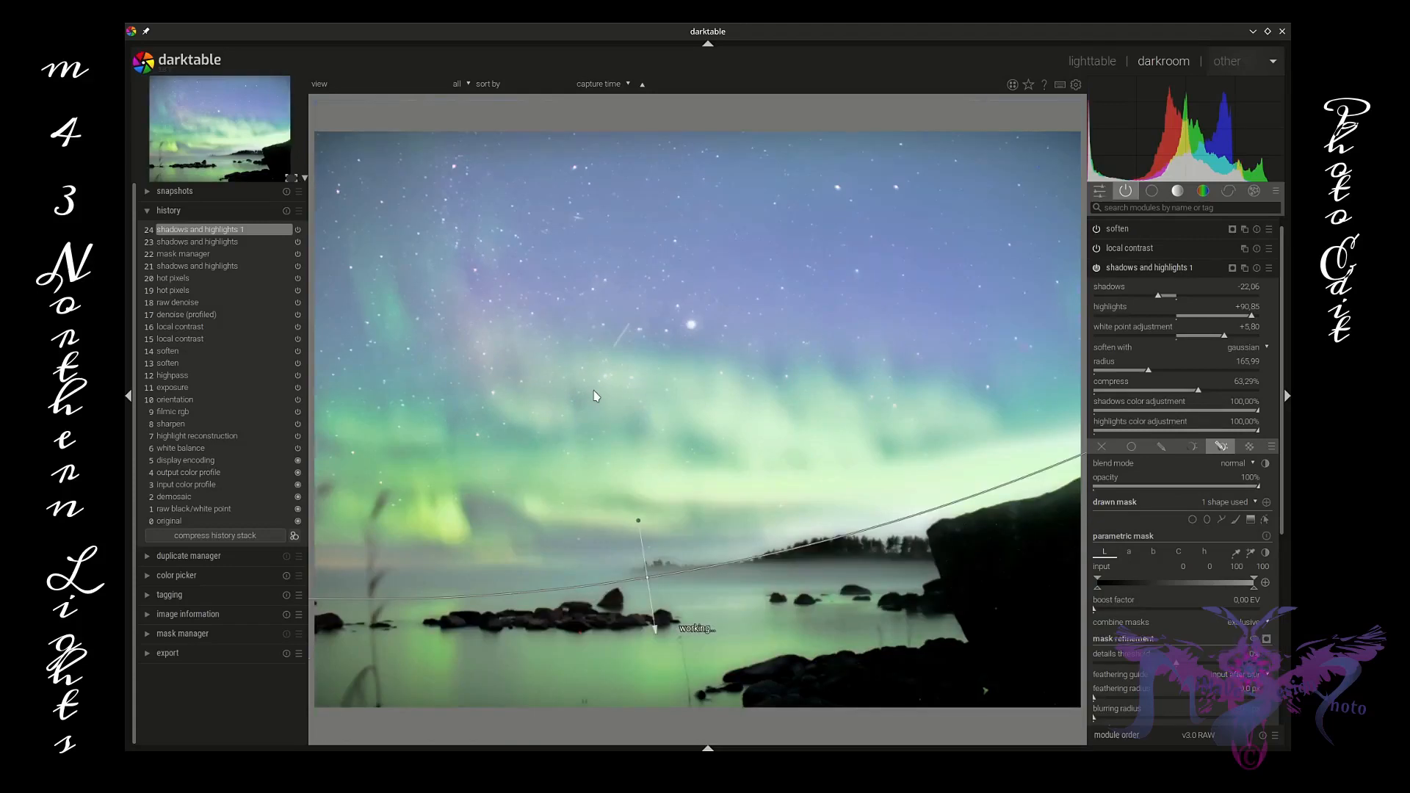
Step: Open the sharpen module and set its radius to 1.065 and amount to 1.744
click(1173, 271)
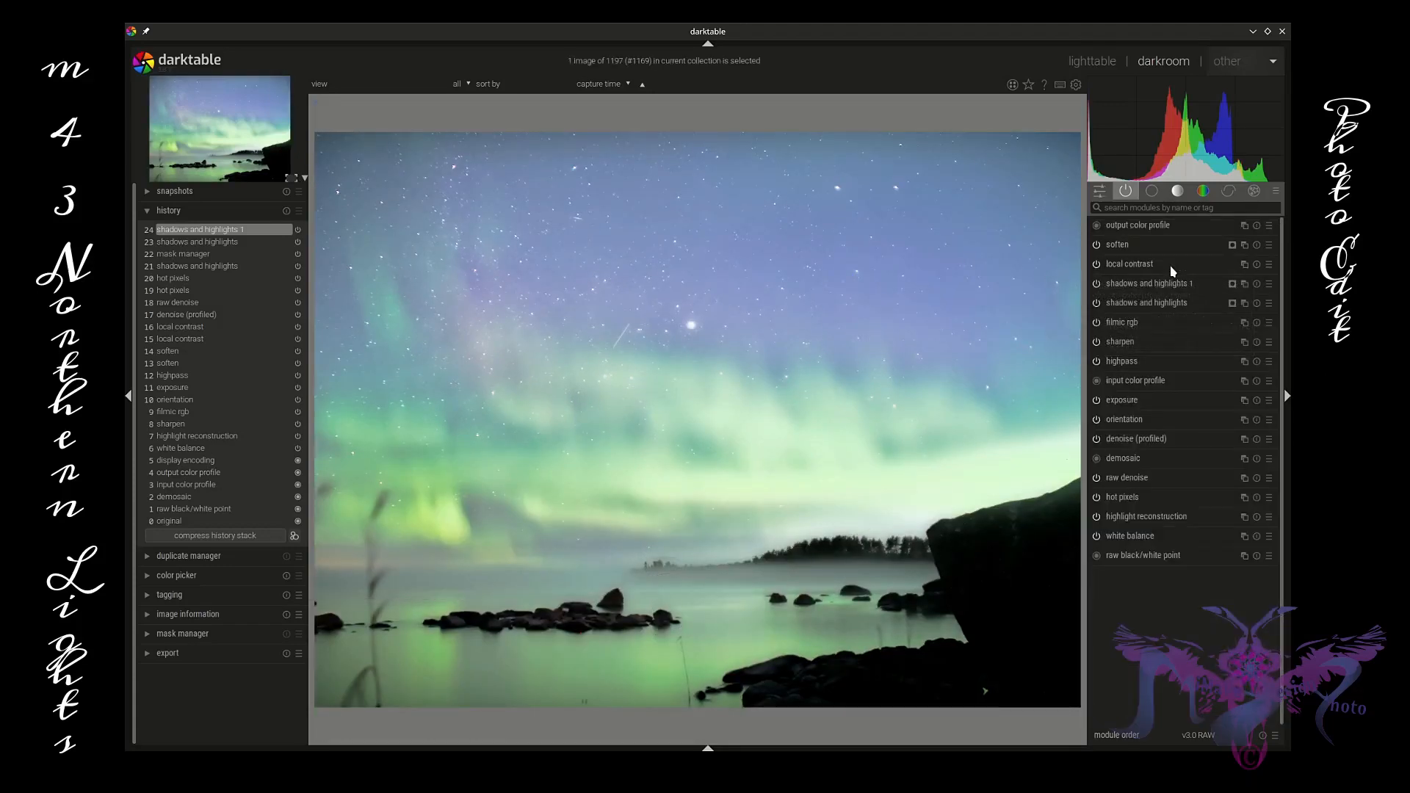
click(1158, 343)
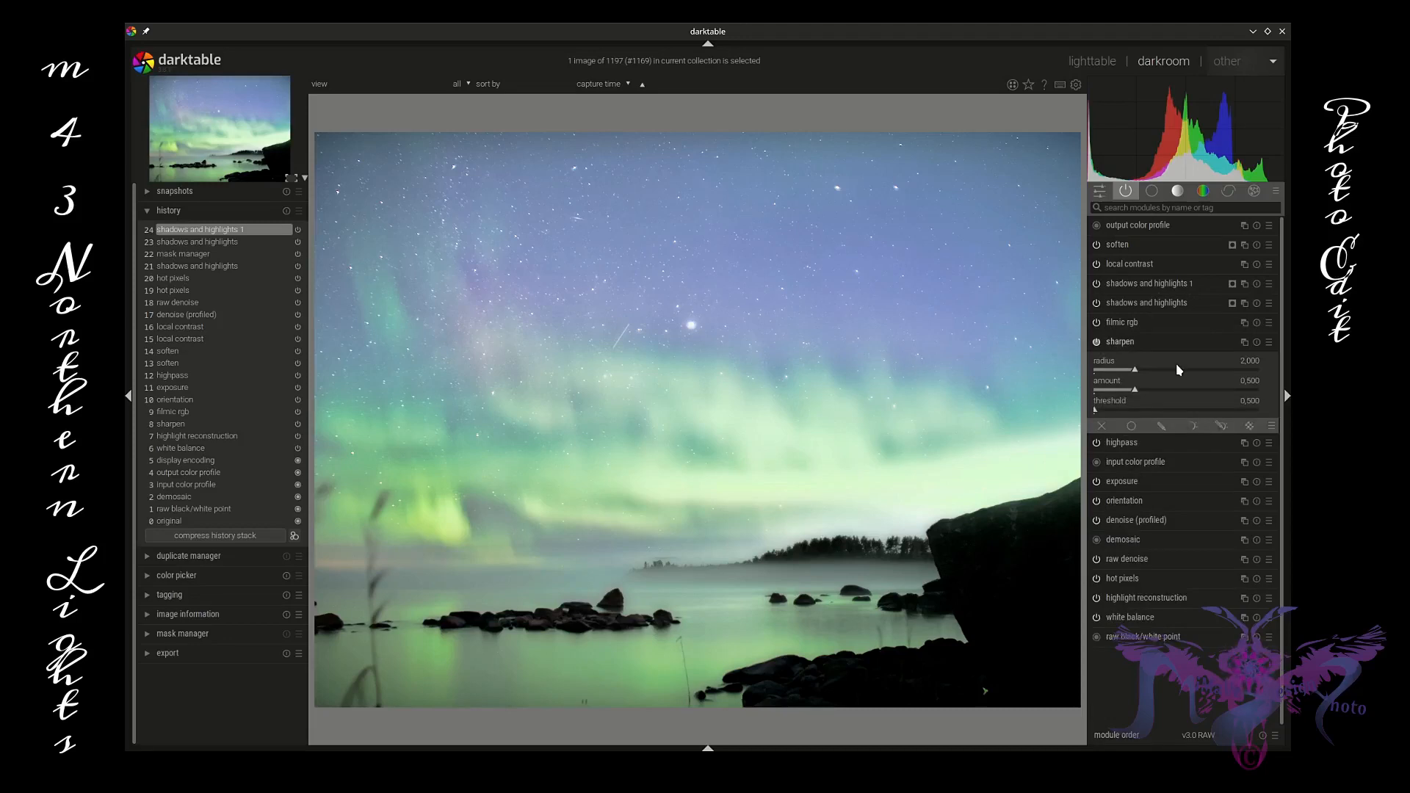
drag(1136, 389, 1257, 395)
click(1133, 371)
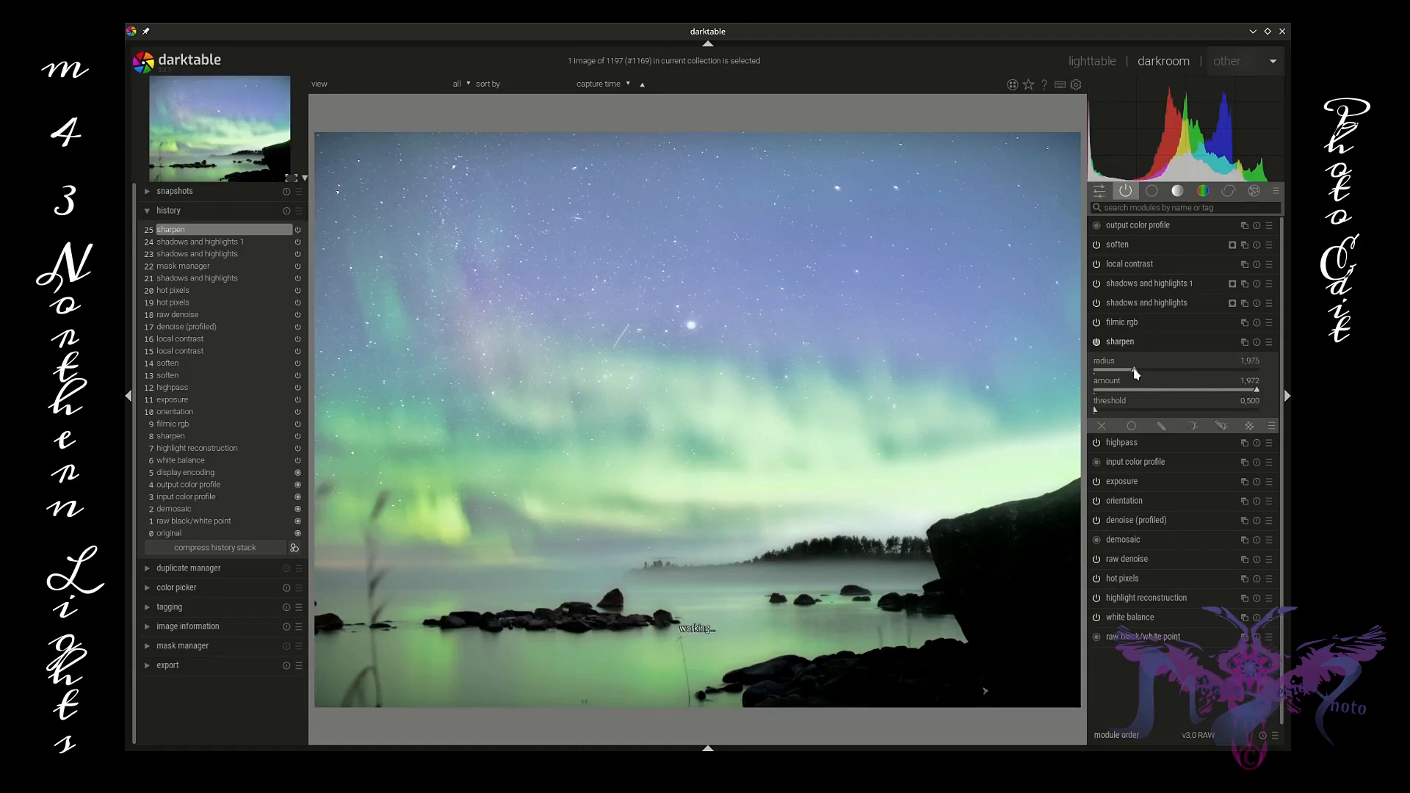
drag(1133, 373, 1129, 372)
drag(1257, 395, 1240, 395)
drag(1128, 372, 1121, 373)
drag(1121, 374, 1117, 374)
scroll(648, 617, up, 3)
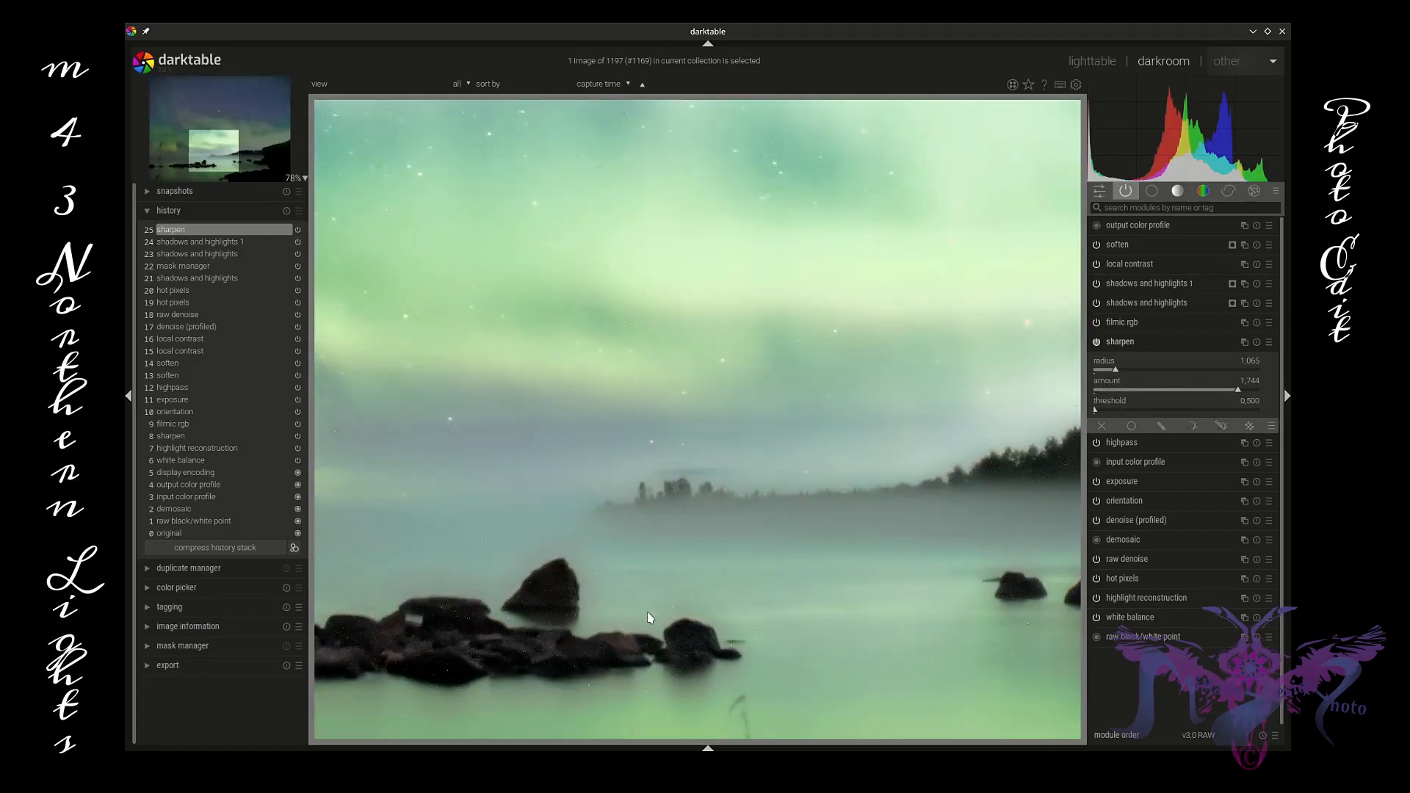
scroll(648, 617, down, 3)
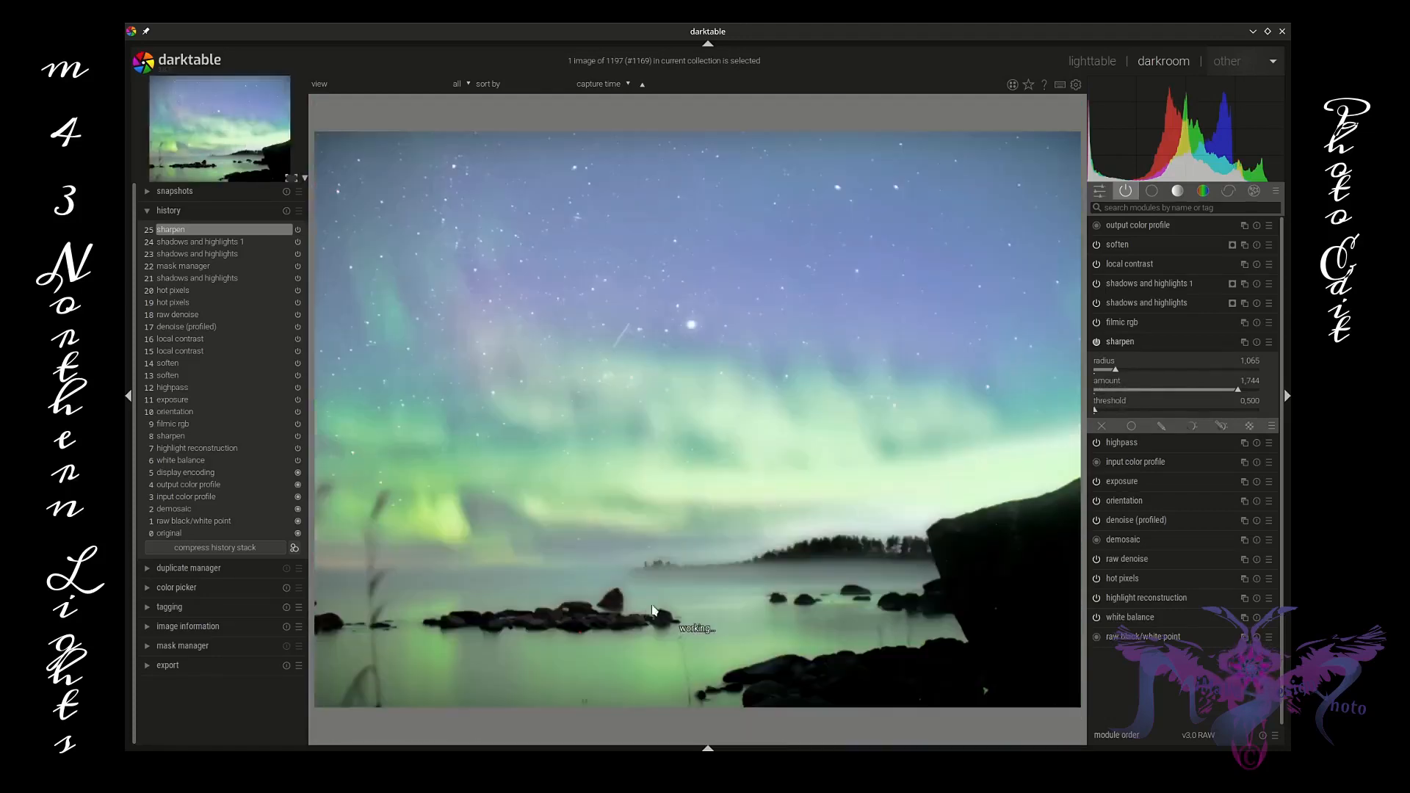
Step: Open the velvia module among the color modules and apply a preset with 80% strength, HSV color blending and 41% opacity
click(1149, 342)
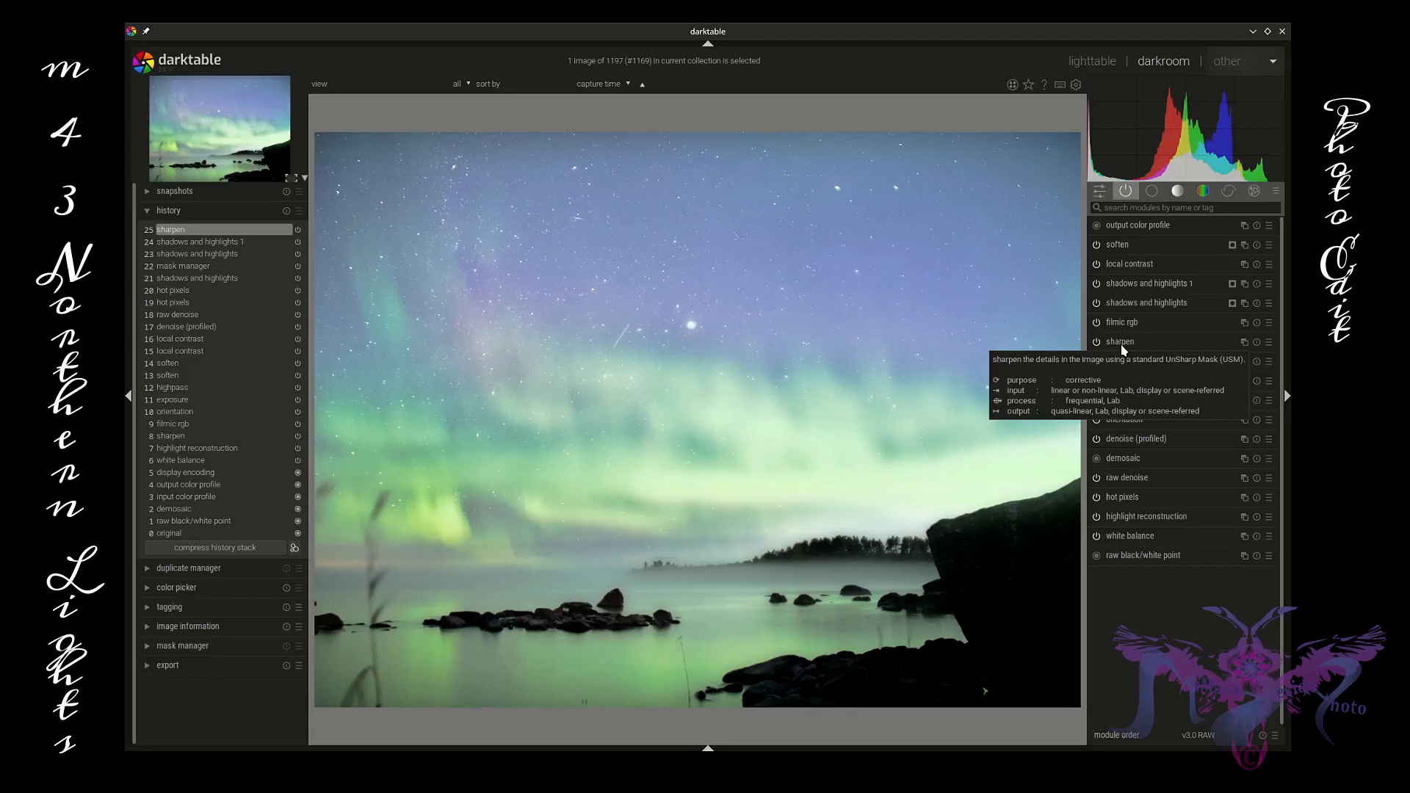
click(1202, 193)
click(1183, 287)
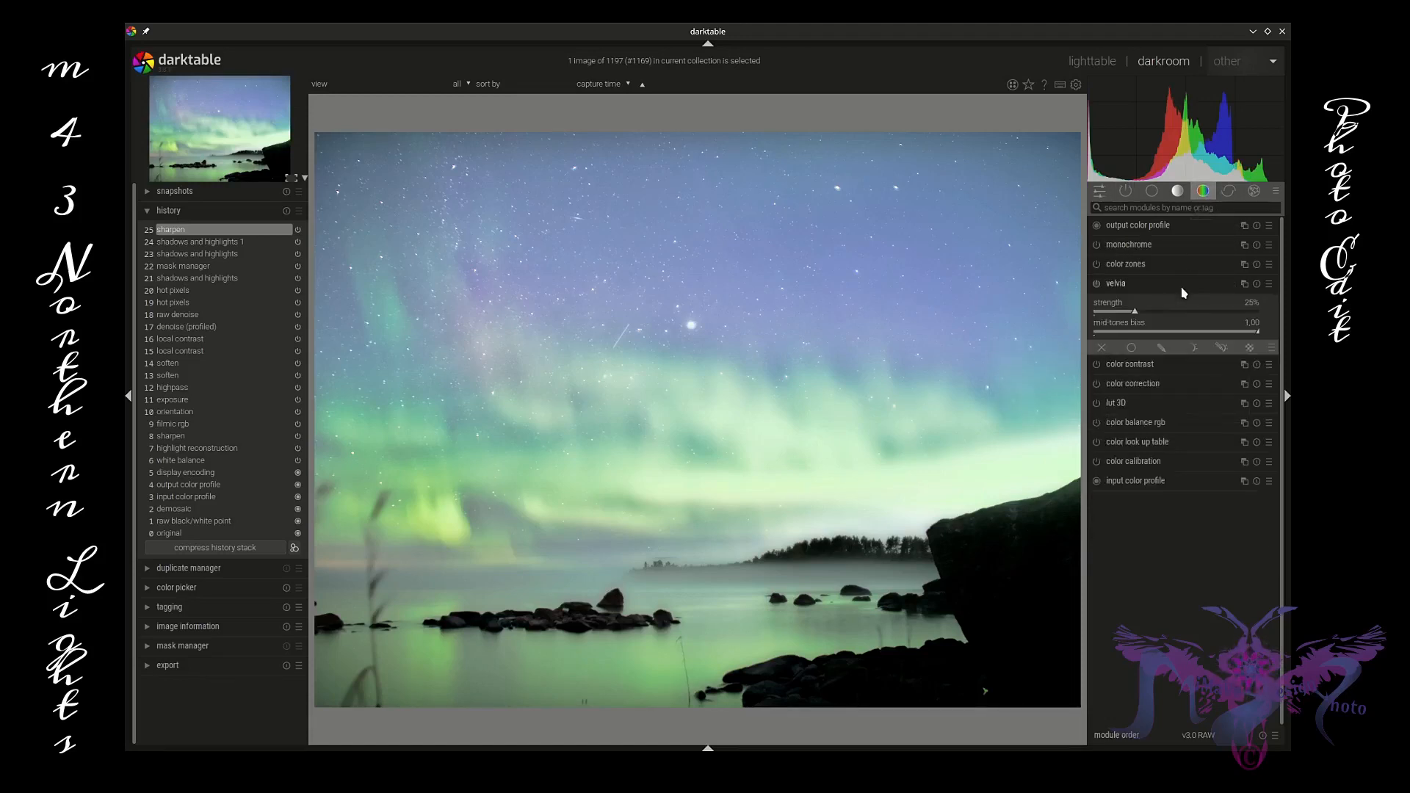
click(1270, 284)
click(1249, 297)
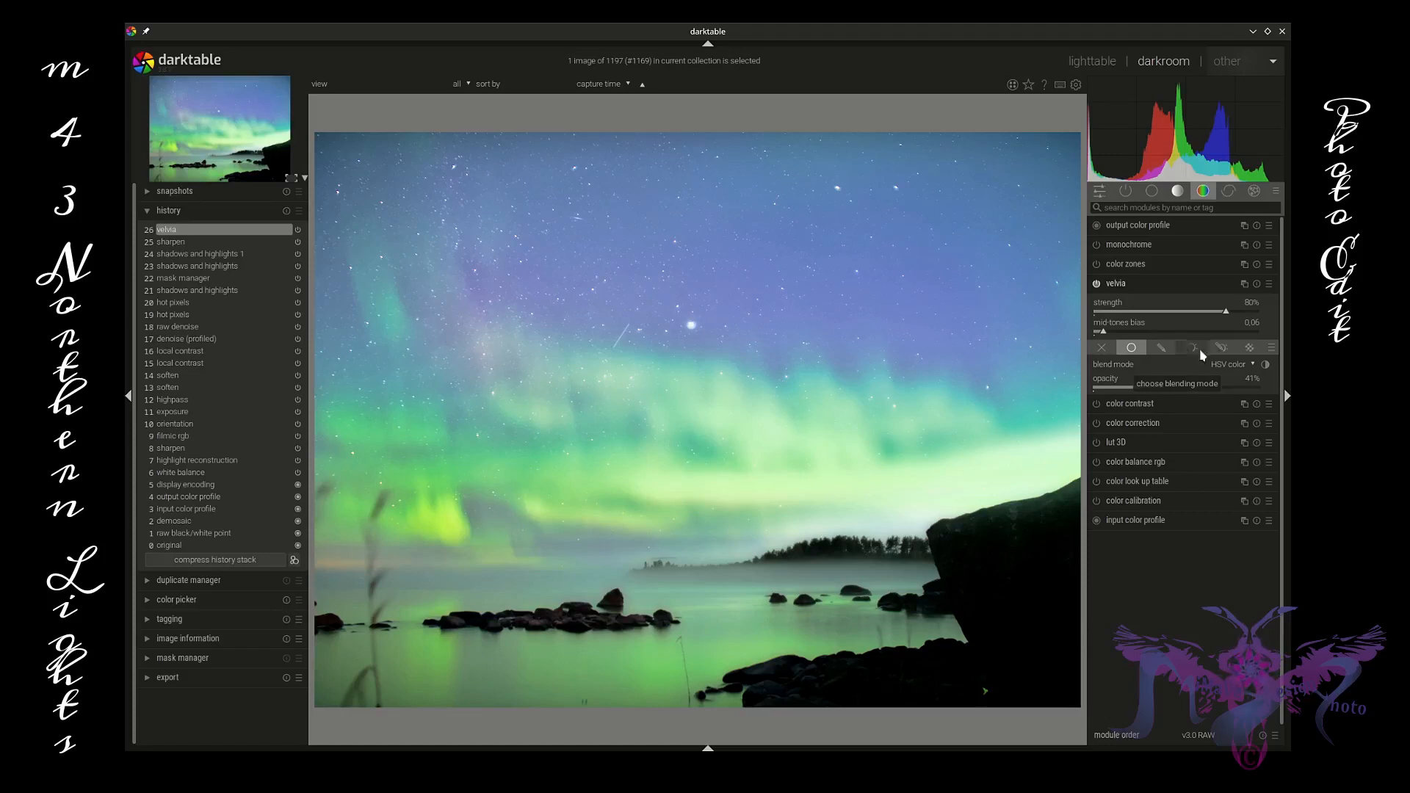
Step: Switch velvia to a parametric mask and set its mid-tones bias to 0.64
click(1221, 348)
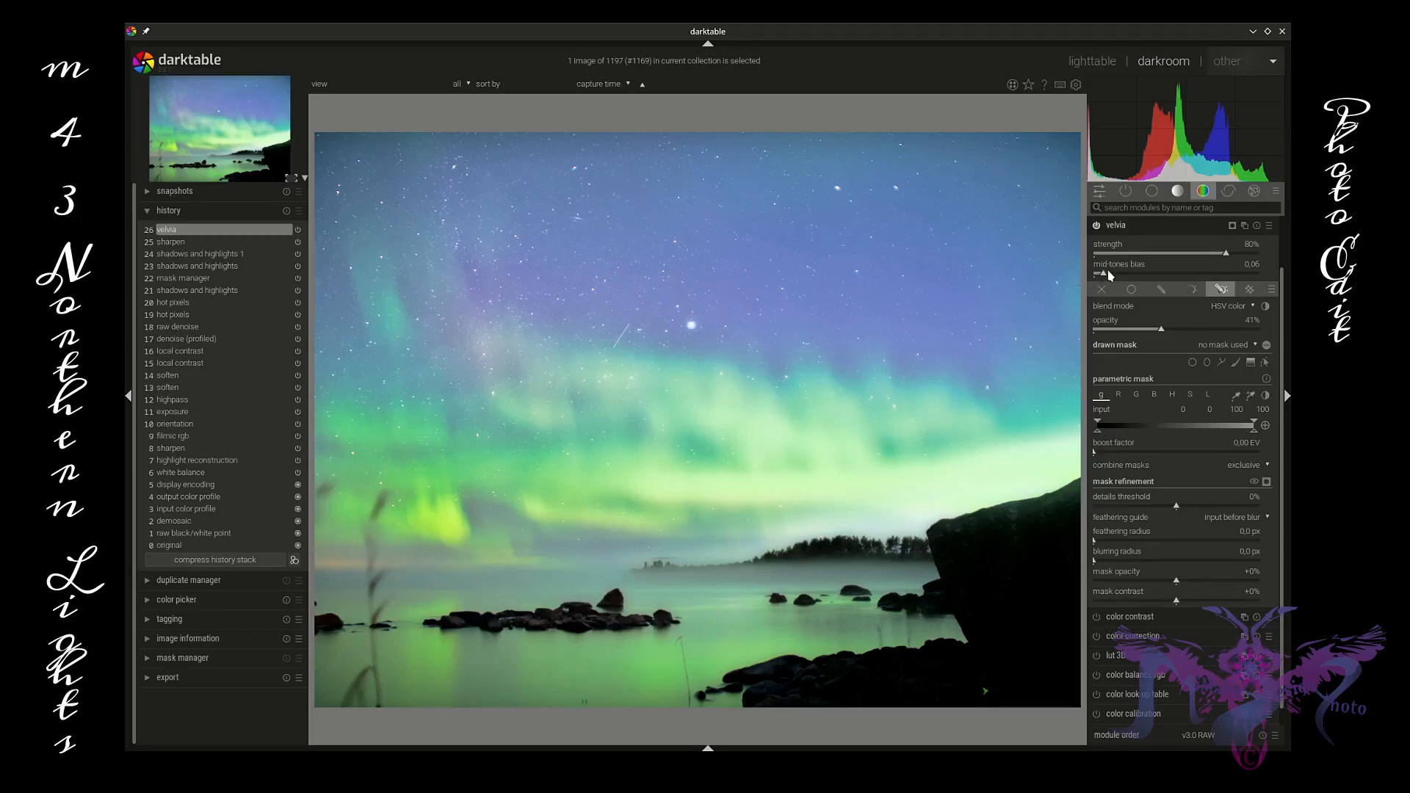
mouse_move(1107, 276)
mouse_down()
mouse_move(1245, 278)
mouse_move(1204, 286)
mouse_up()
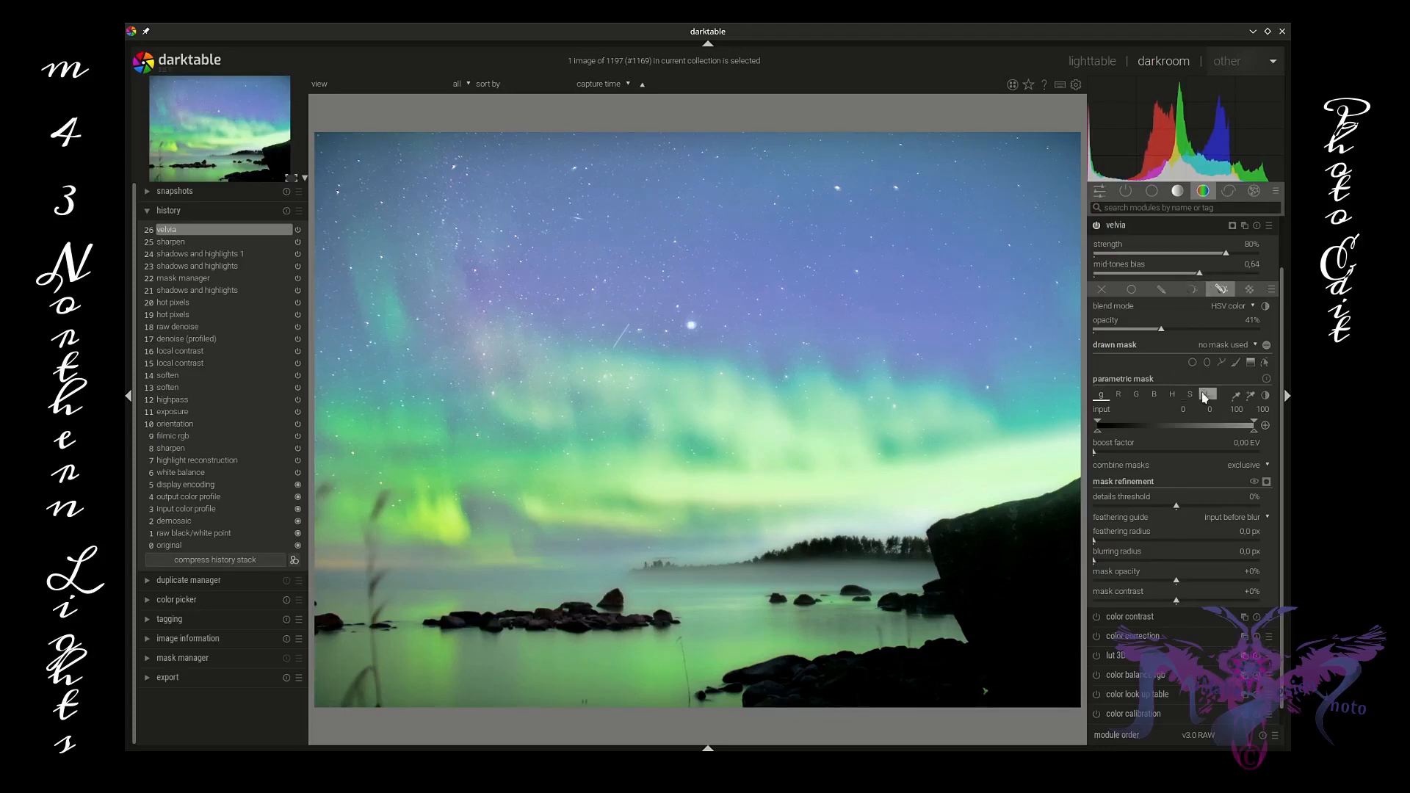
Step: Try narrowing the parametric mask's gray input range to about 32.5–92.9
mouse_move(1255, 435)
mouse_down()
mouse_move(1179, 435)
mouse_move(1234, 437)
mouse_up()
mouse_move(1105, 433)
mouse_down()
mouse_move(1243, 433)
mouse_move(1129, 425)
mouse_move(1181, 427)
mouse_move(1127, 432)
mouse_move(1149, 435)
mouse_up()
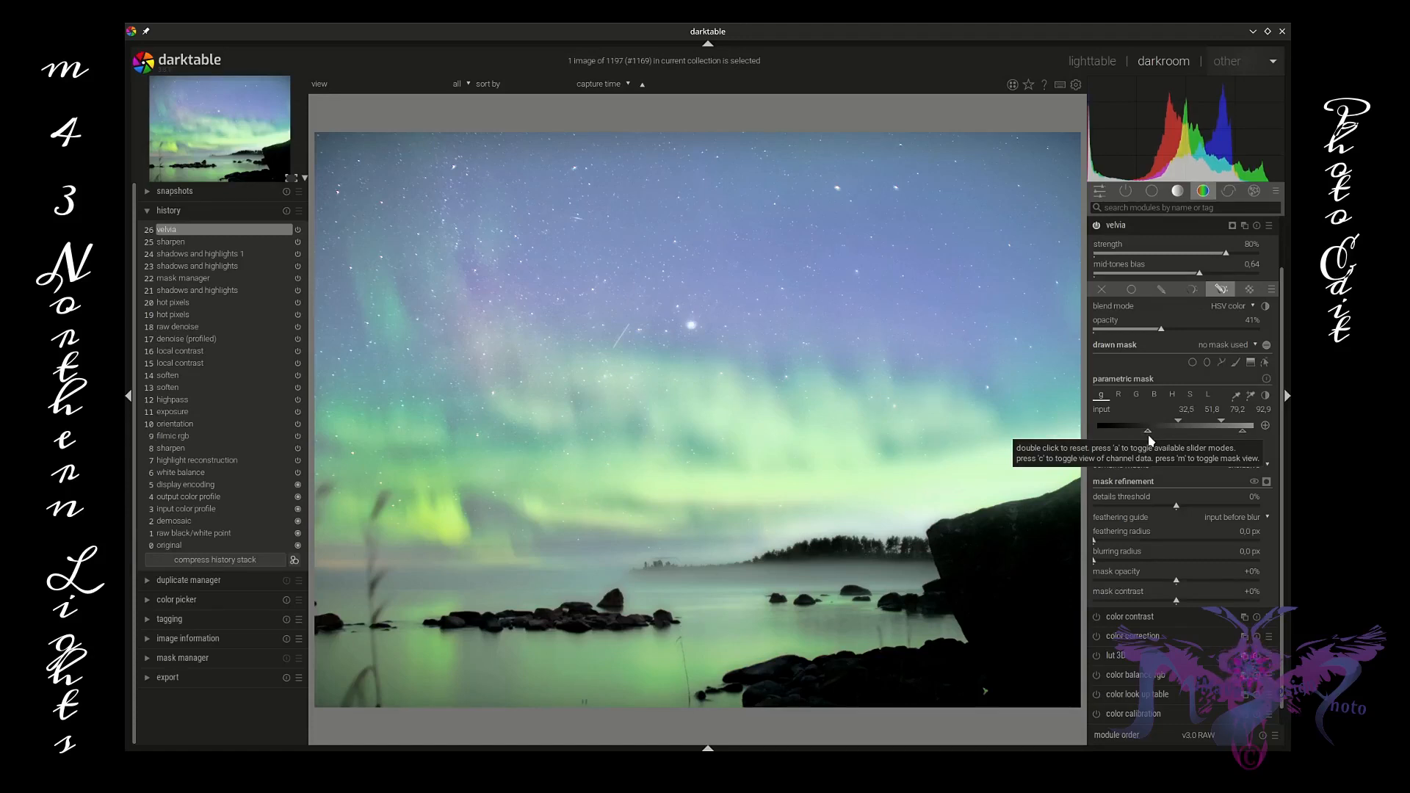
drag(1148, 434, 1146, 435)
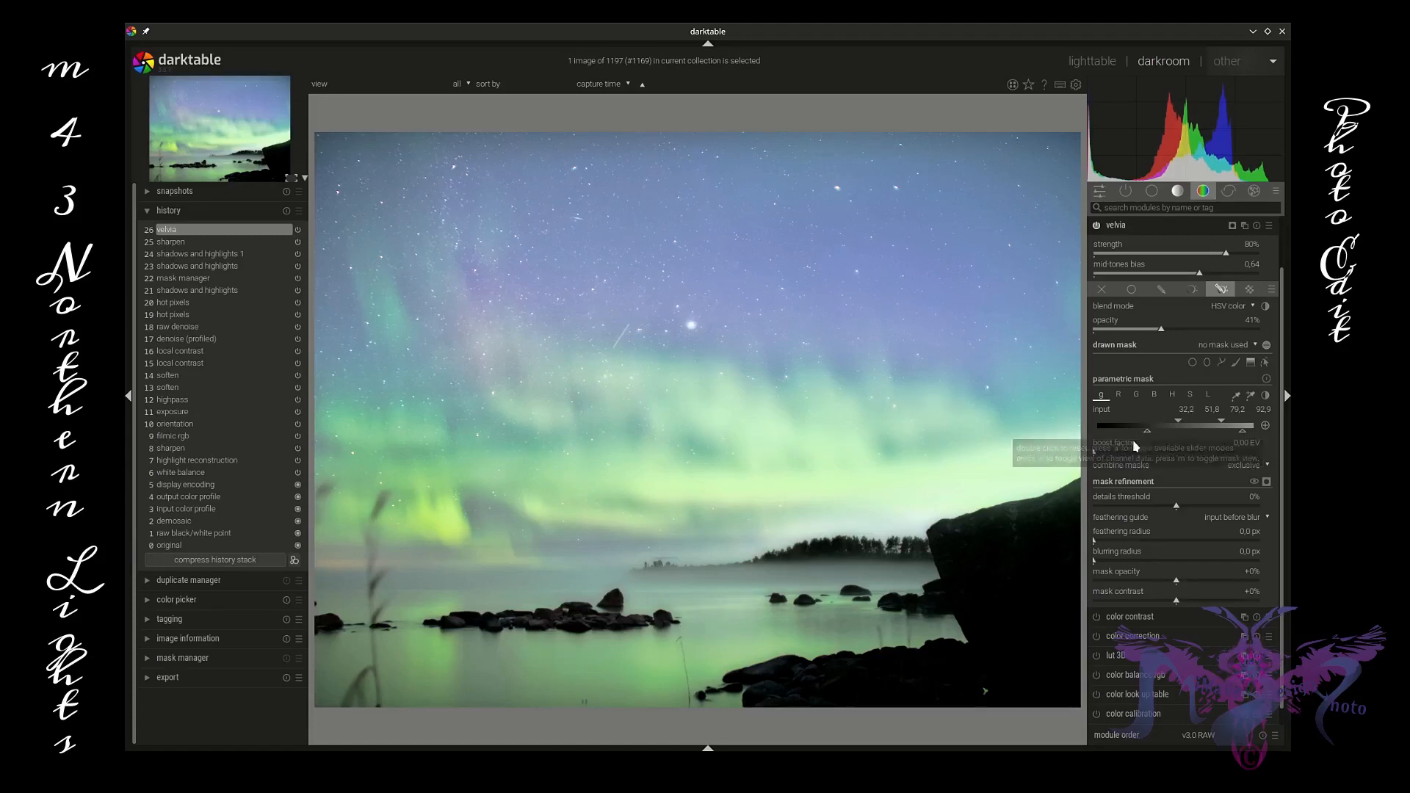
Step: Toggle the velvia module off and on to compare its effect
click(1097, 227)
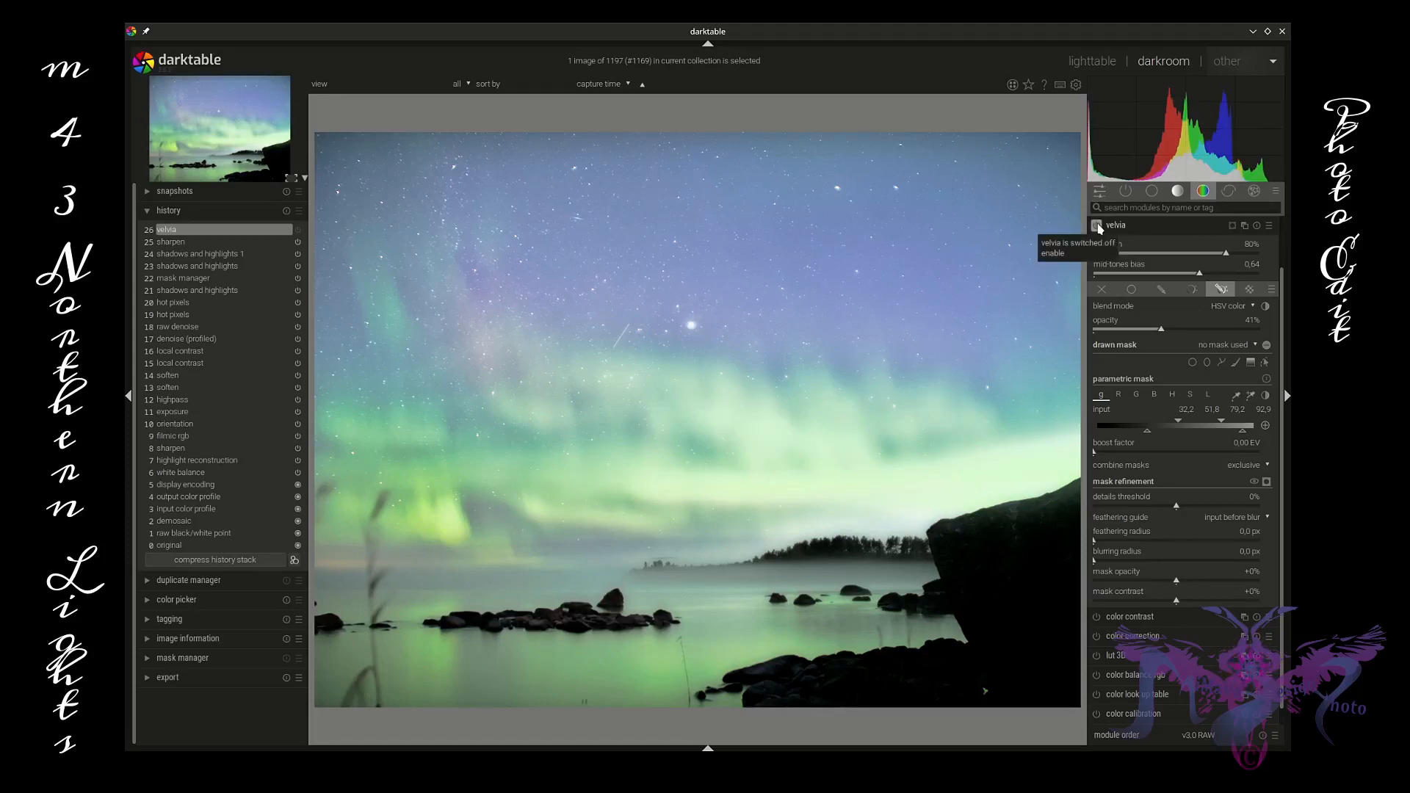
click(1097, 227)
click(1098, 227)
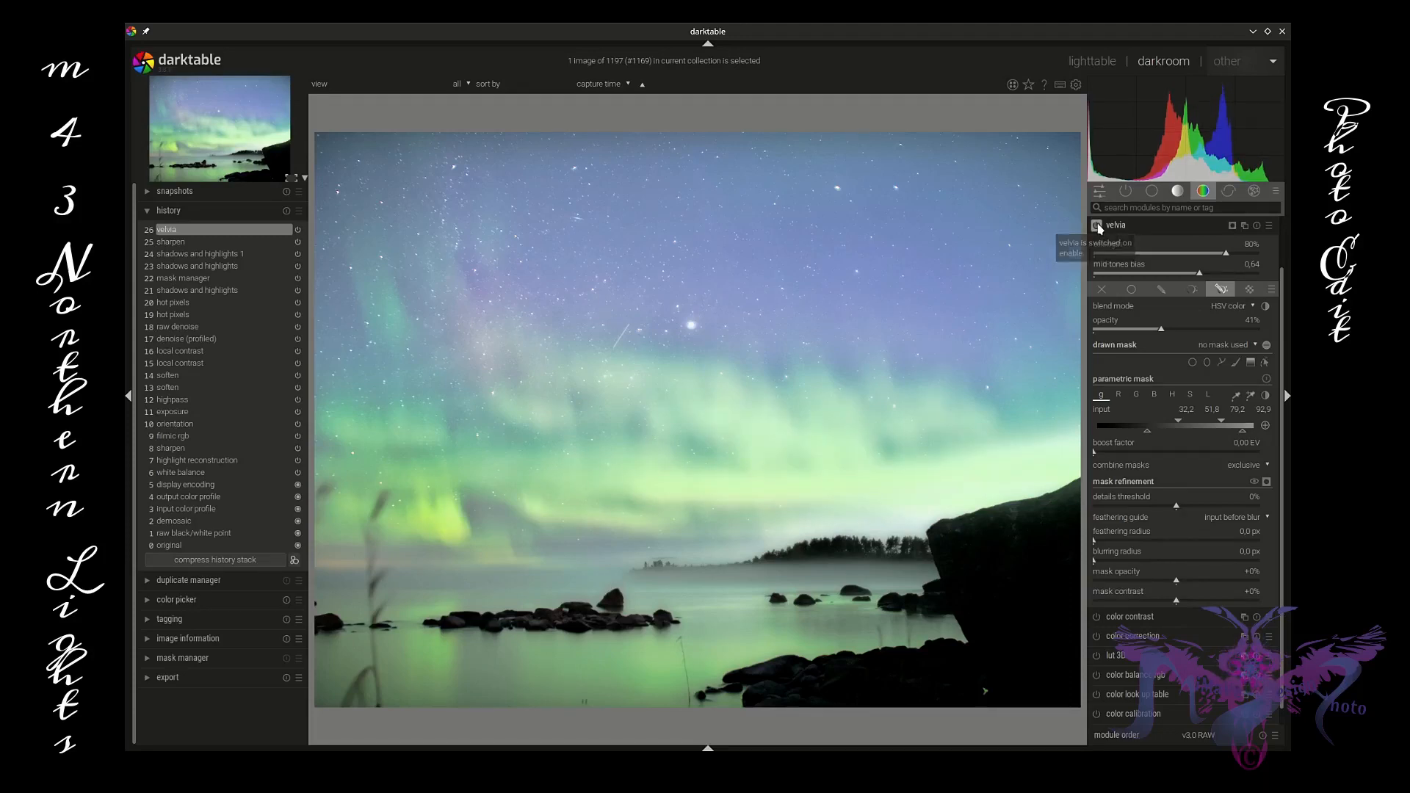
click(1097, 227)
Step: Try other gray input ranges on the parametric mask and reset the range to its default
mouse_move(1150, 435)
mouse_down()
mouse_move(1119, 433)
mouse_move(1156, 421)
mouse_move(1098, 426)
mouse_move(1165, 424)
mouse_move(1122, 434)
mouse_up()
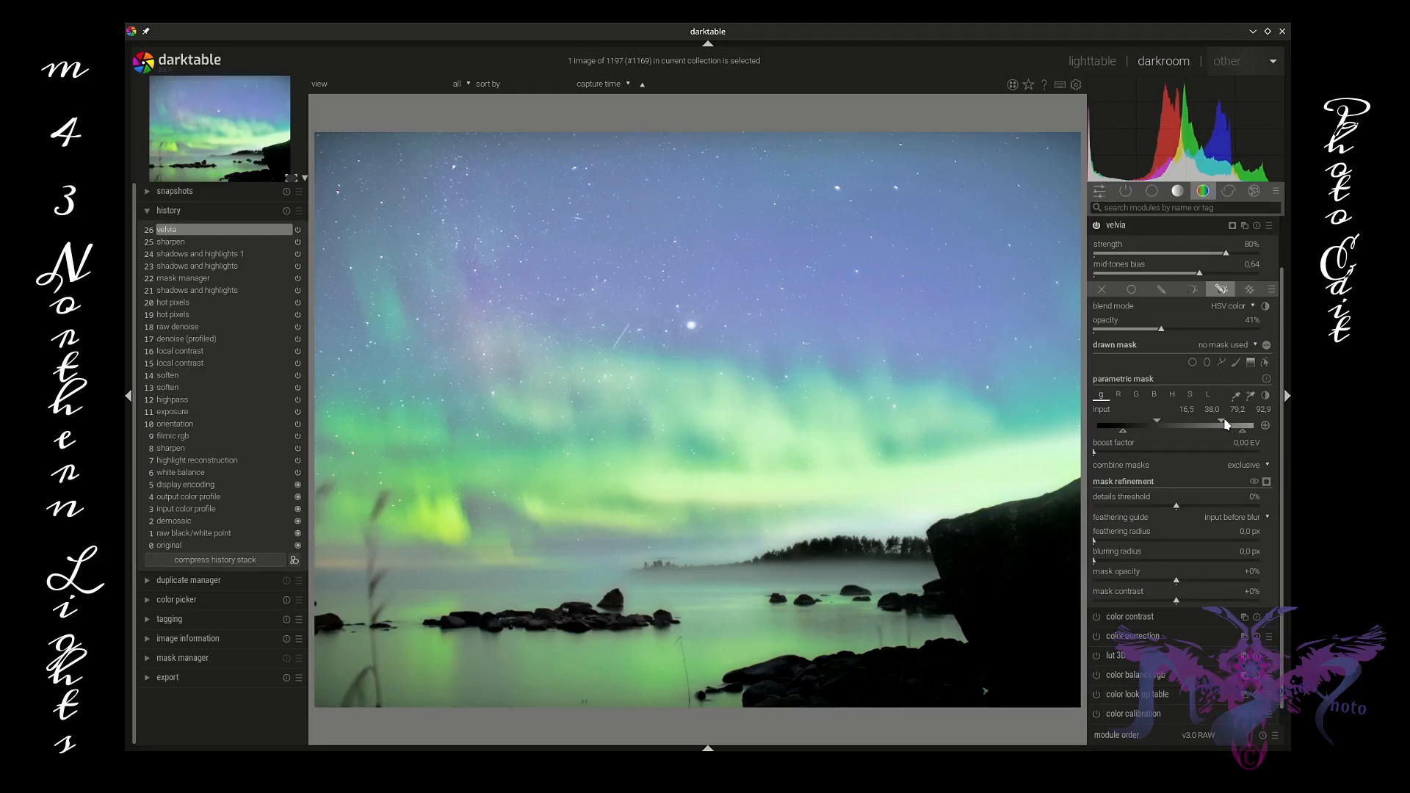
drag(1225, 423, 1258, 424)
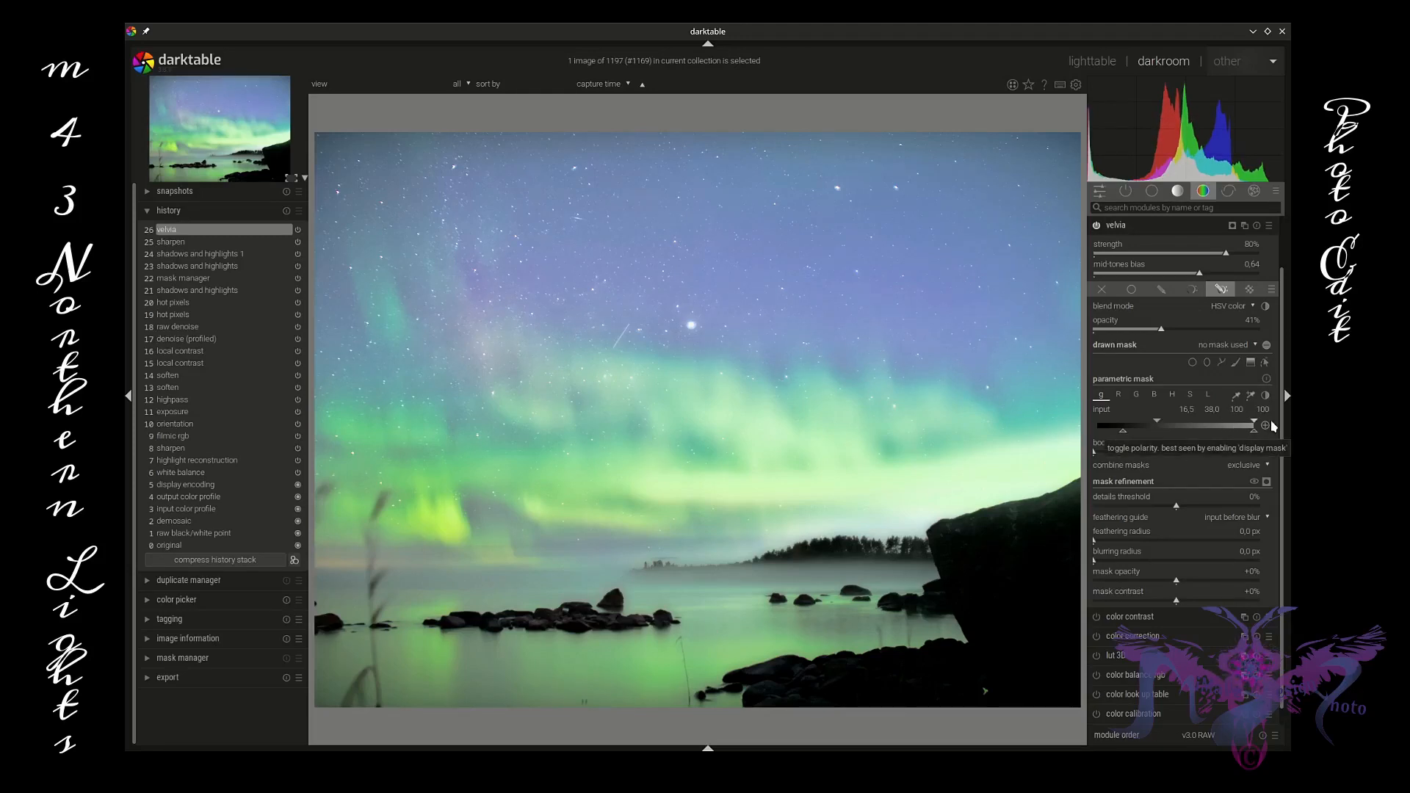
mouse_move(1252, 425)
mouse_down()
mouse_move(1179, 426)
mouse_move(1223, 433)
mouse_move(1193, 437)
mouse_up()
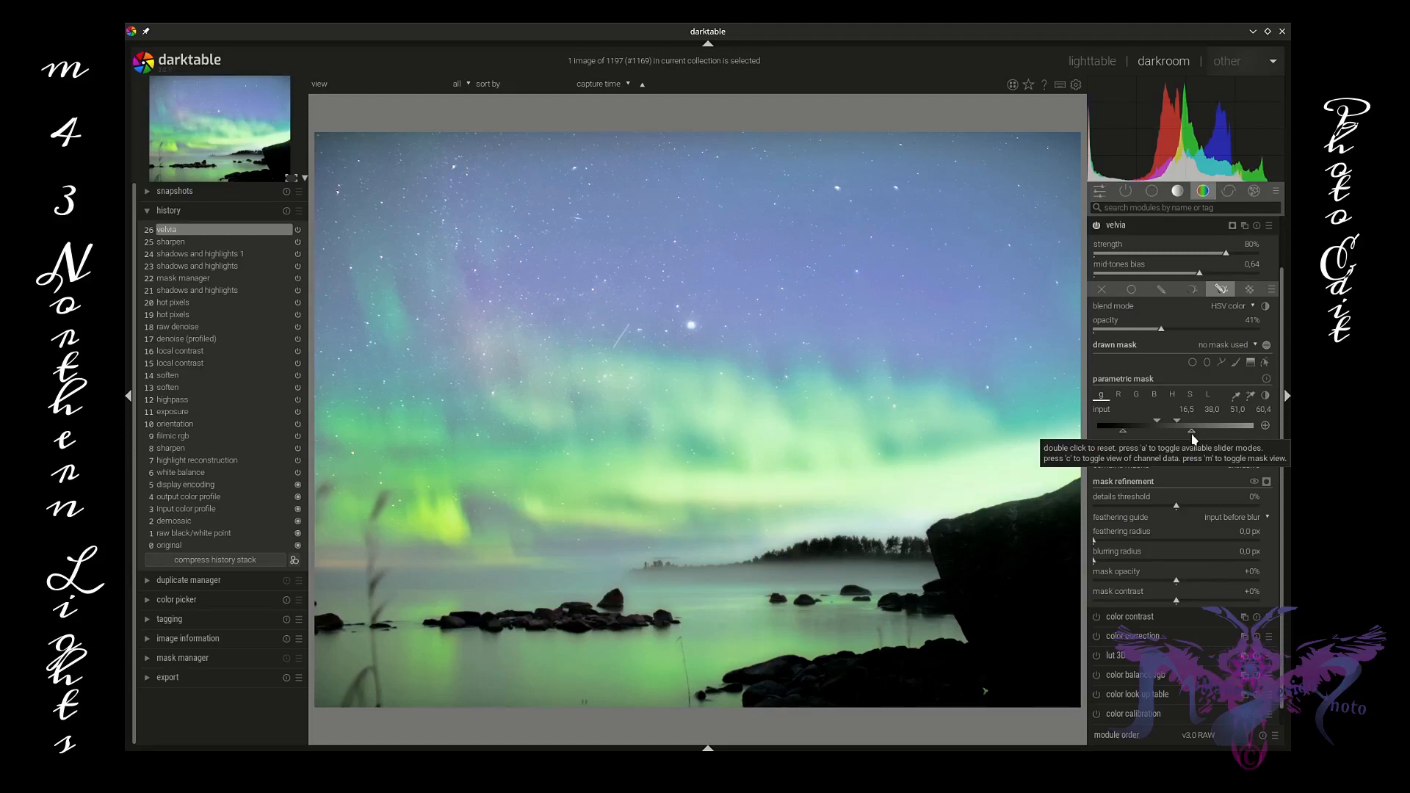
drag(1193, 436, 1256, 426)
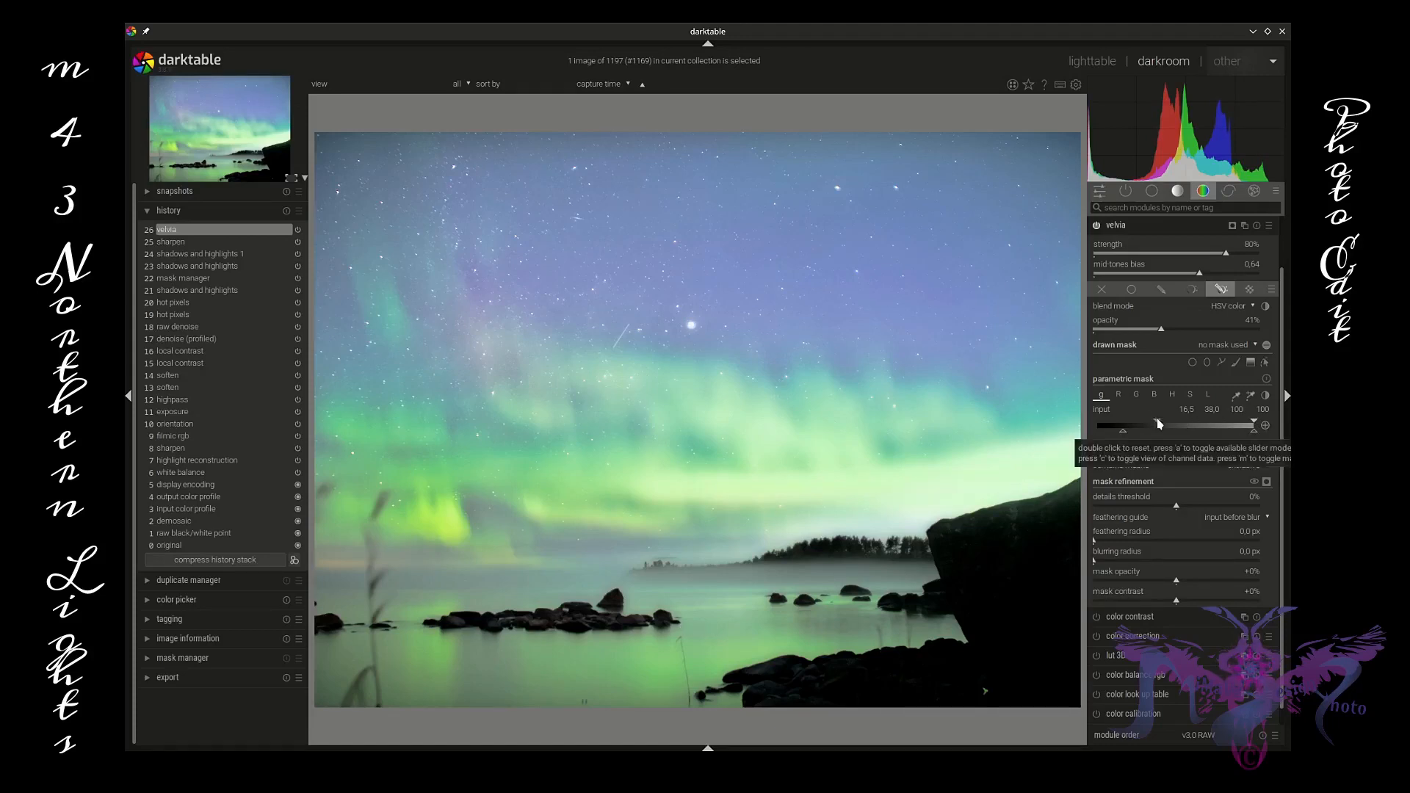
mouse_move(1170, 420)
mouse_down()
mouse_move(1190, 427)
mouse_move(1140, 430)
mouse_move(1209, 443)
mouse_move(1158, 442)
mouse_move(1199, 427)
mouse_up()
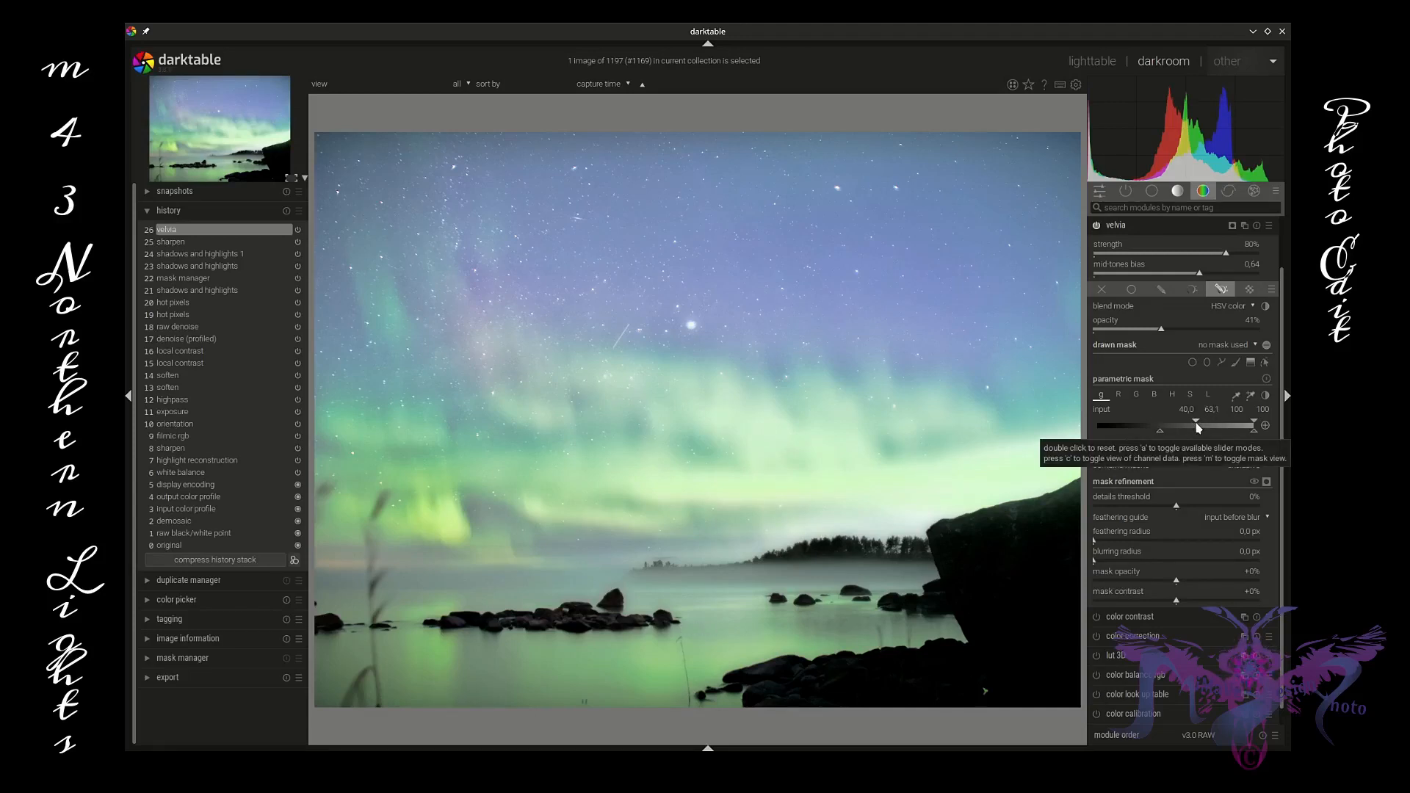
double_click(1199, 428)
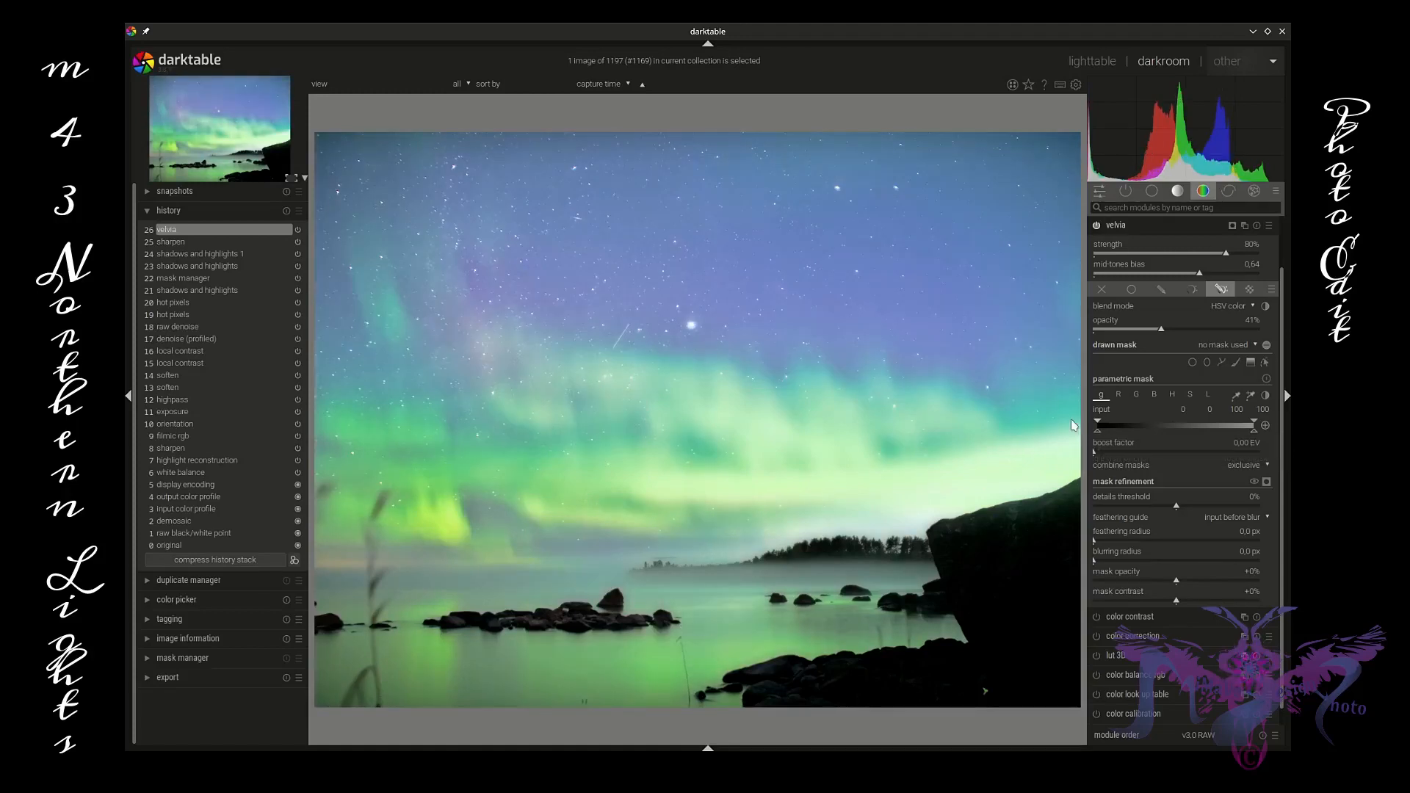
Step: Narrow the velvia parametric mask's gray input range to about 54.9–78.4 at the upper end
drag(1175, 420, 1187, 422)
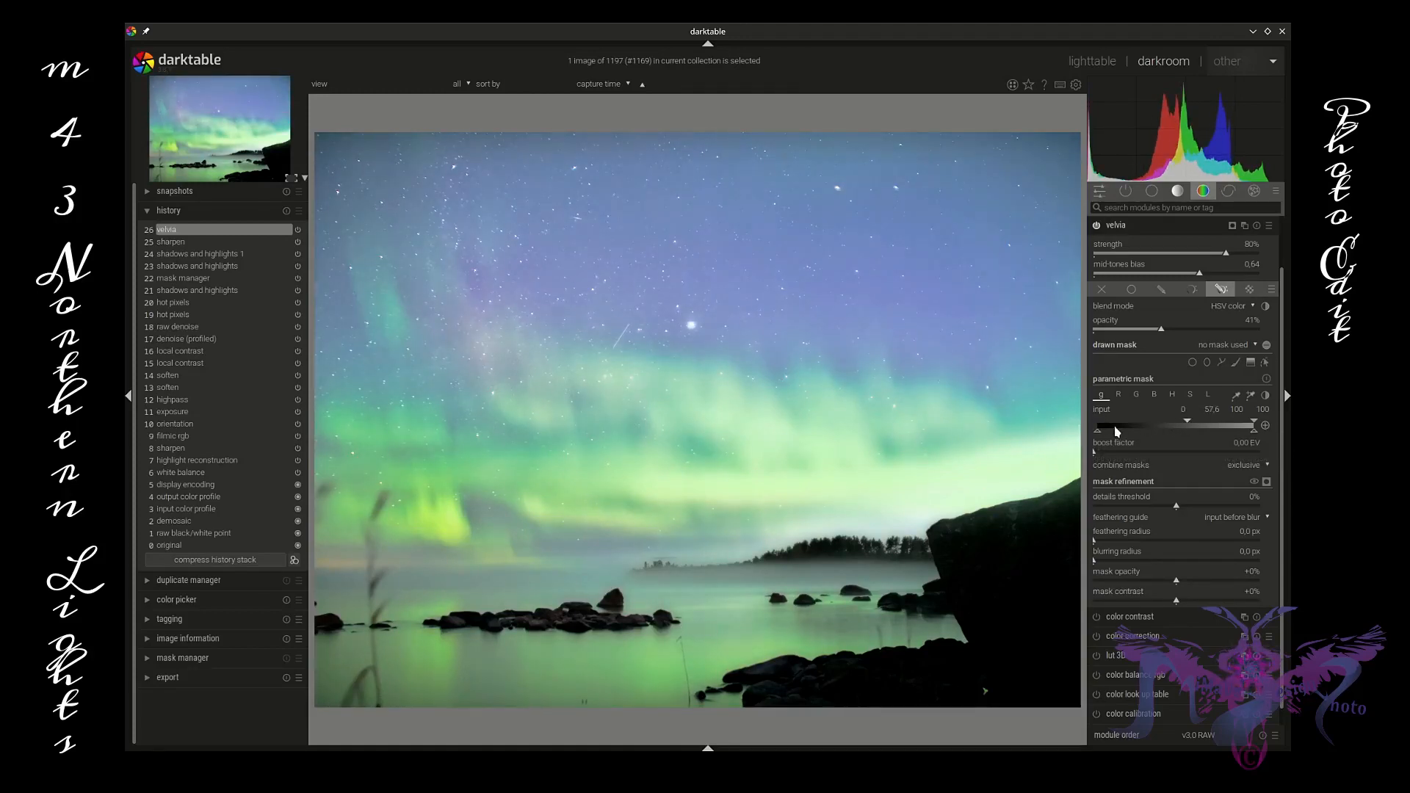
mouse_move(1100, 433)
mouse_down()
mouse_move(1193, 444)
mouse_move(1189, 431)
mouse_move(1076, 430)
mouse_up()
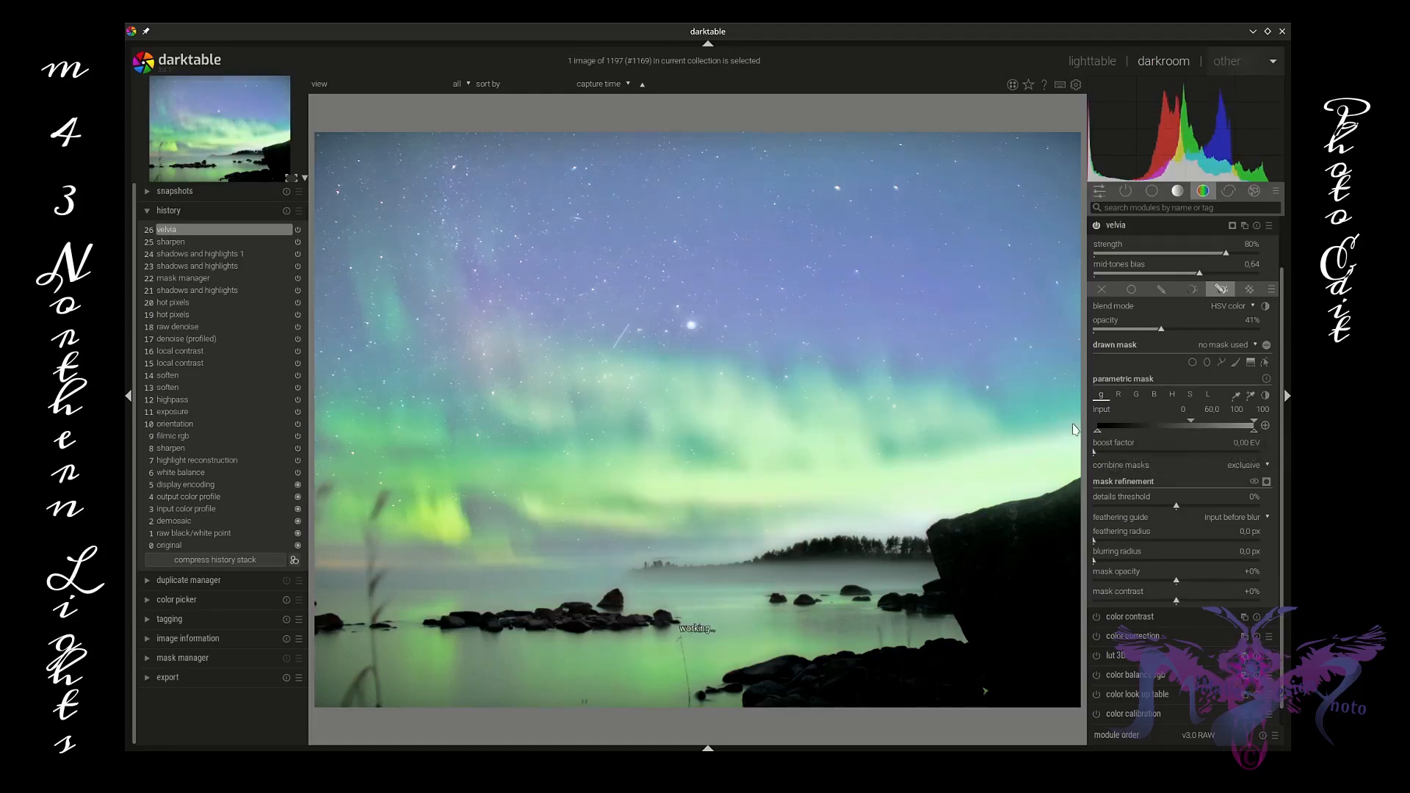
click(1265, 431)
drag(1193, 428, 1092, 434)
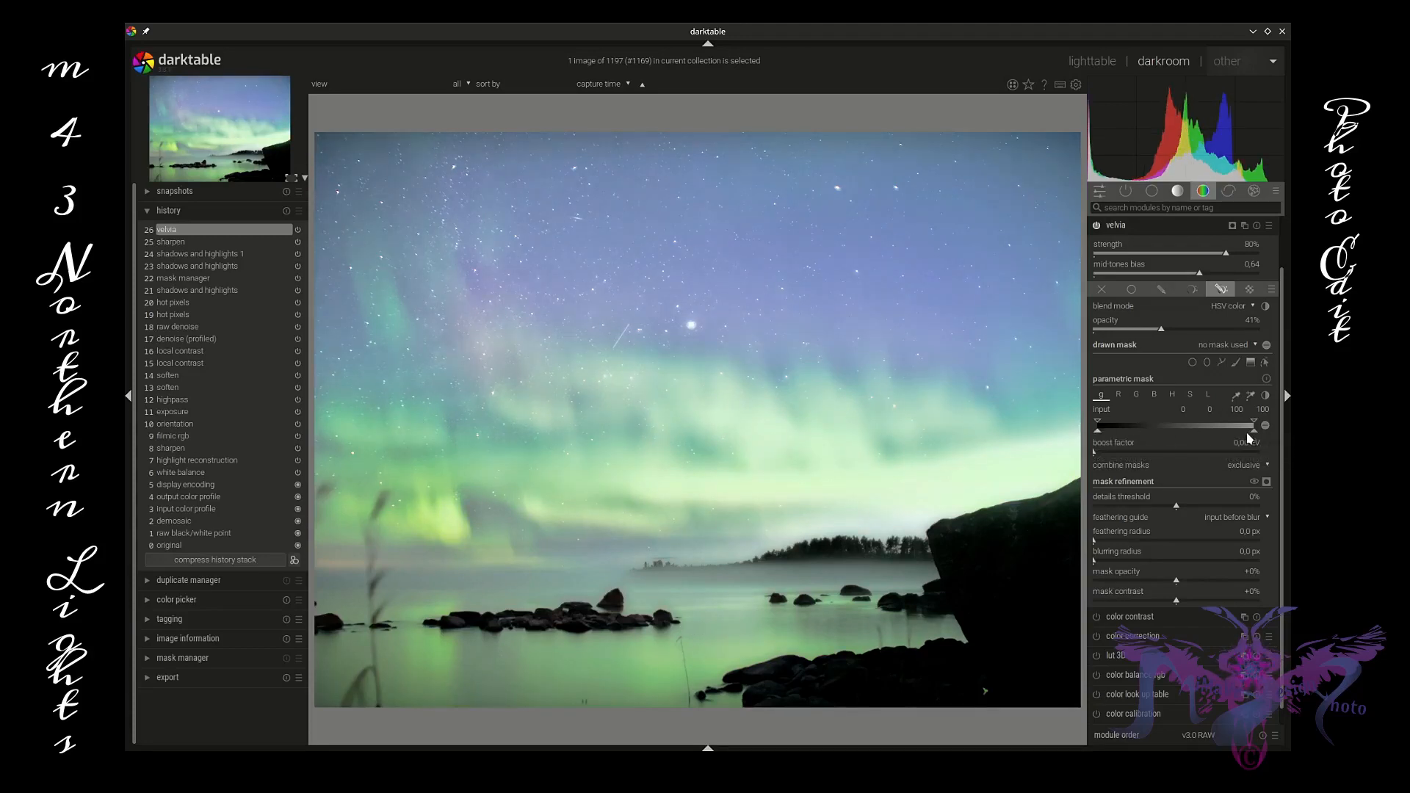
mouse_move(1256, 427)
mouse_down()
mouse_move(1176, 435)
mouse_move(1222, 427)
mouse_up()
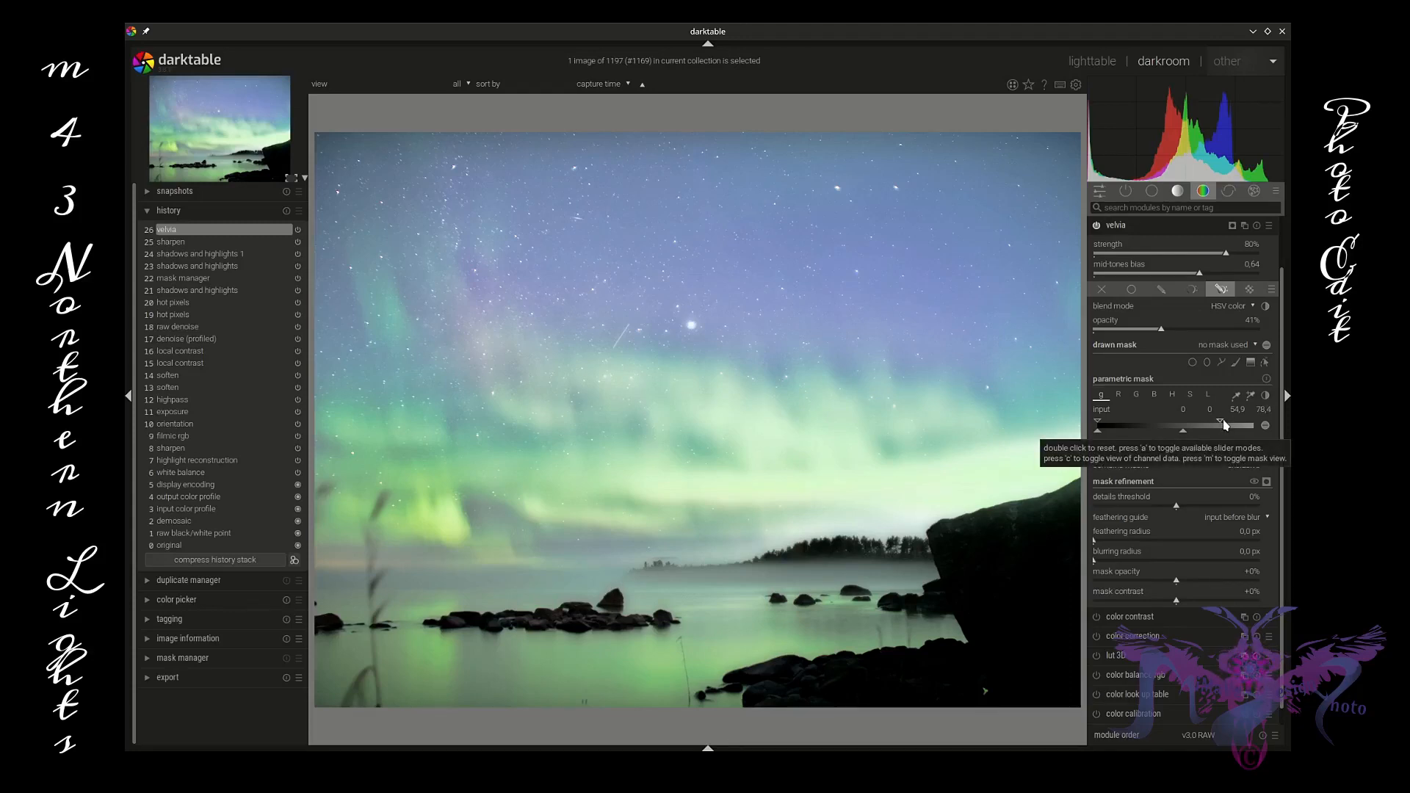
middle_click(721, 438)
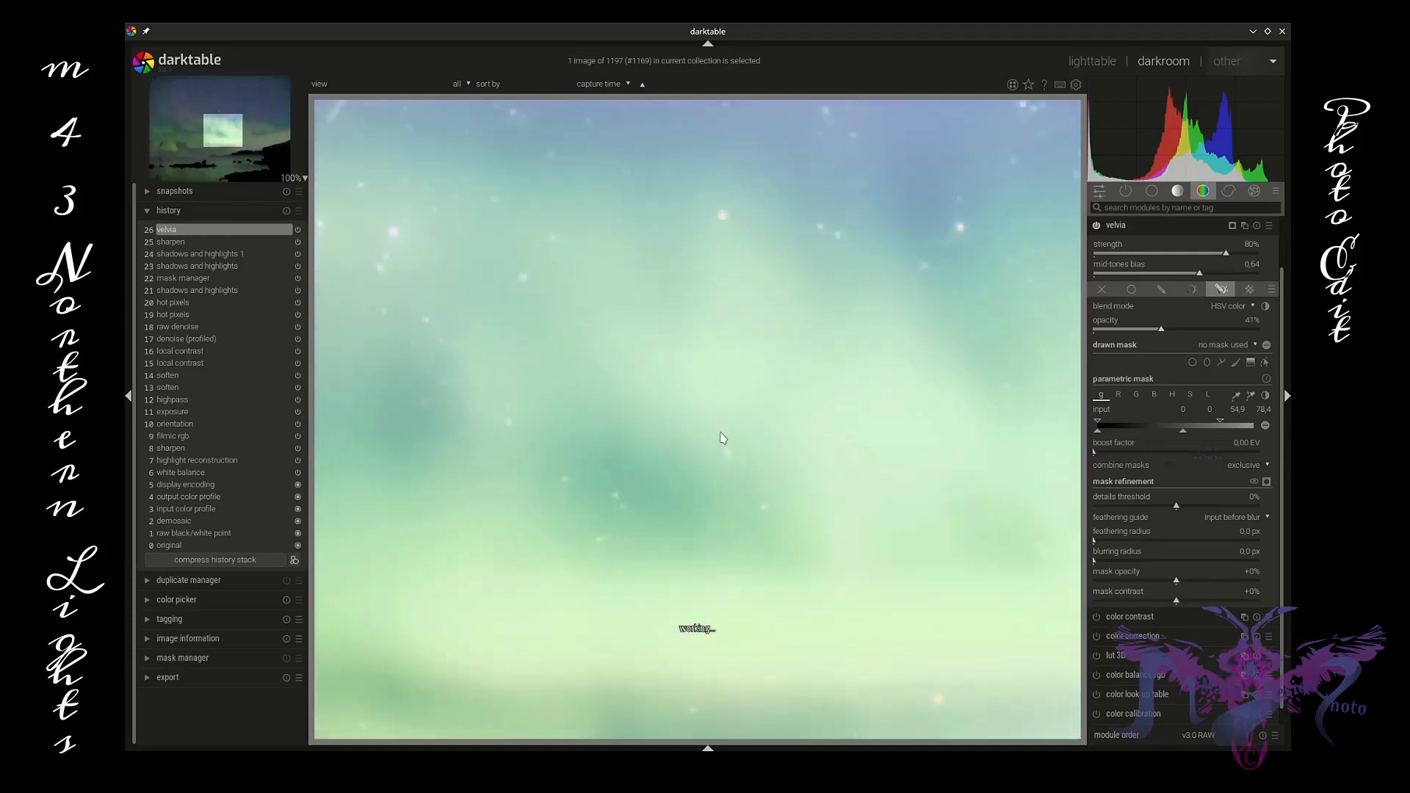
scroll(720, 438, down, 4)
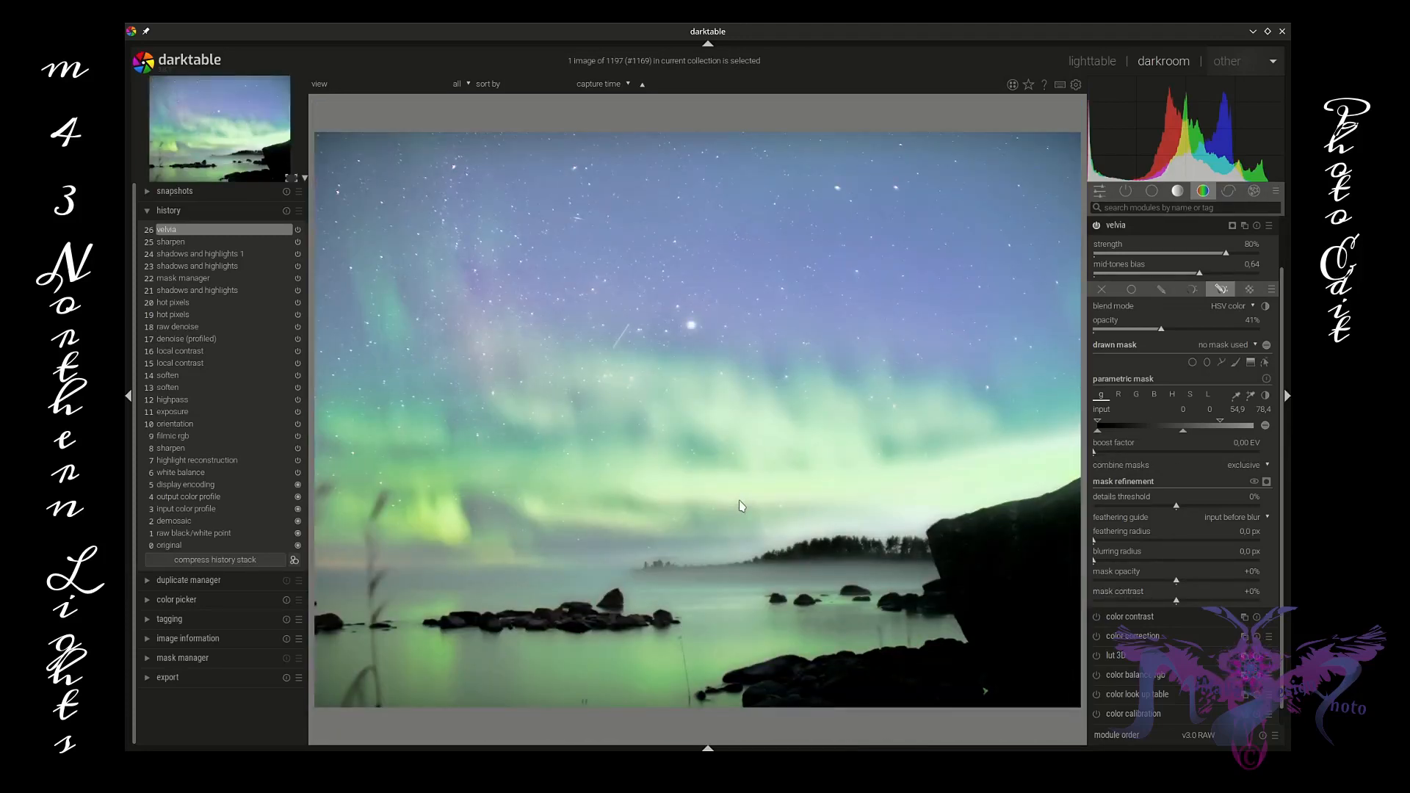
Step: Open the highpass module among the effect modules and raise its contrast boost to 10%
click(1229, 191)
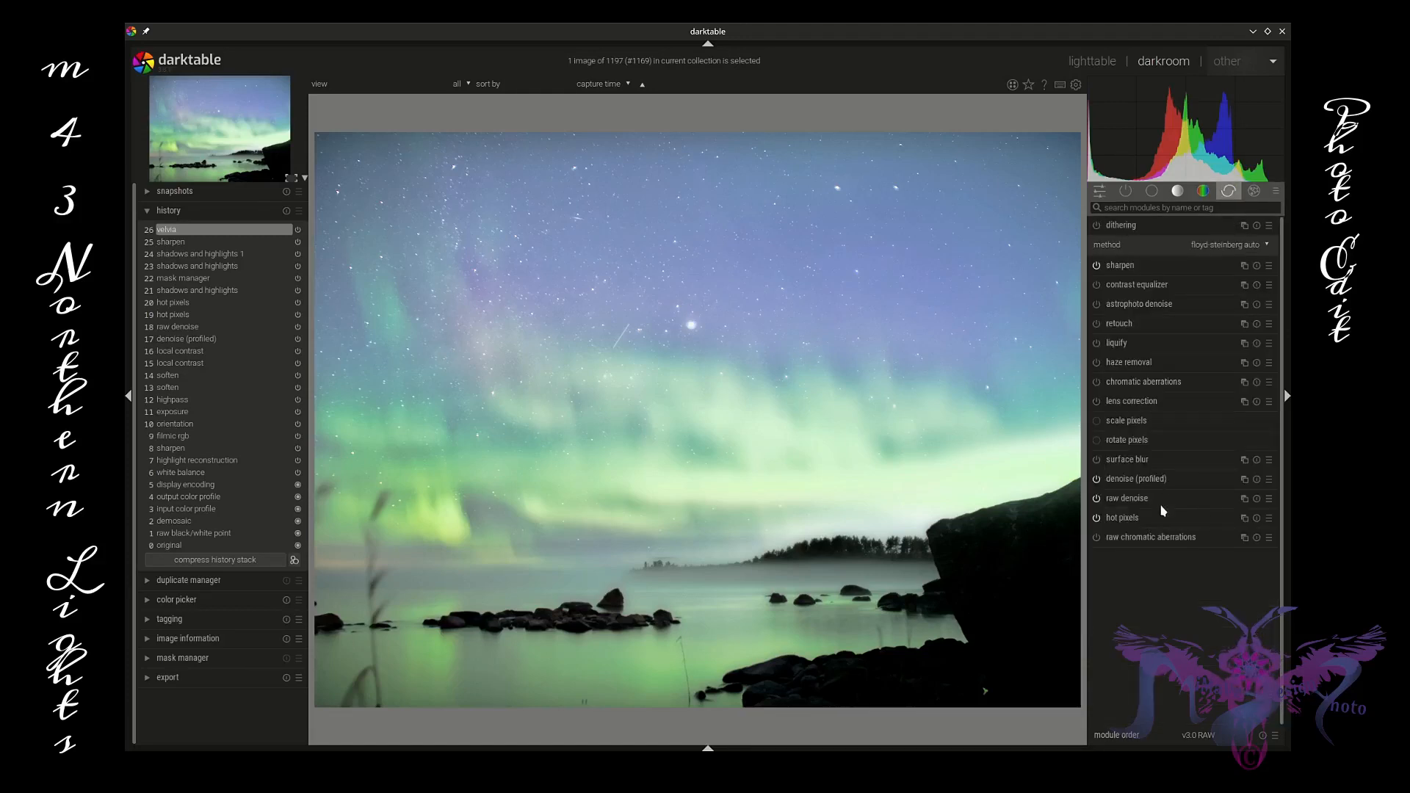
click(1254, 192)
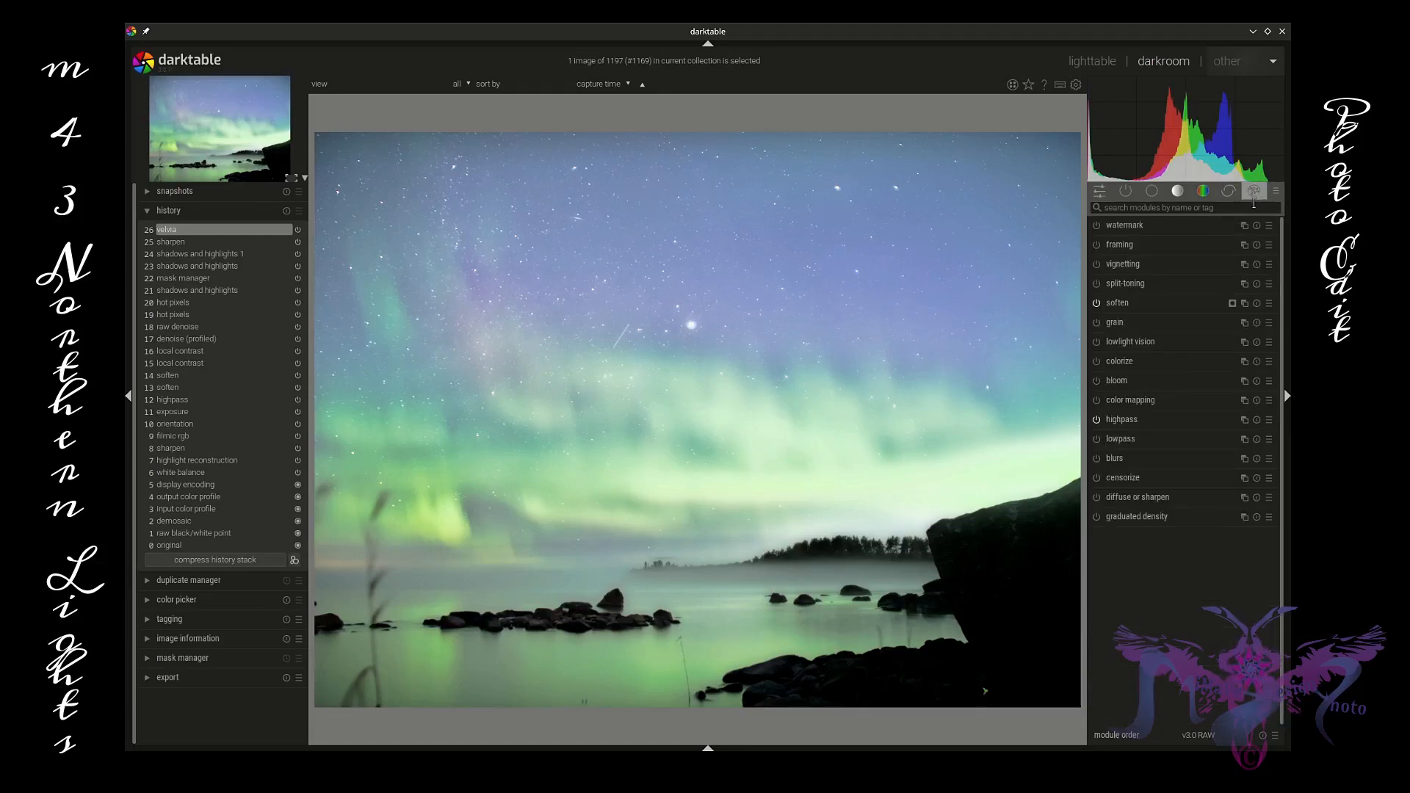
click(1179, 418)
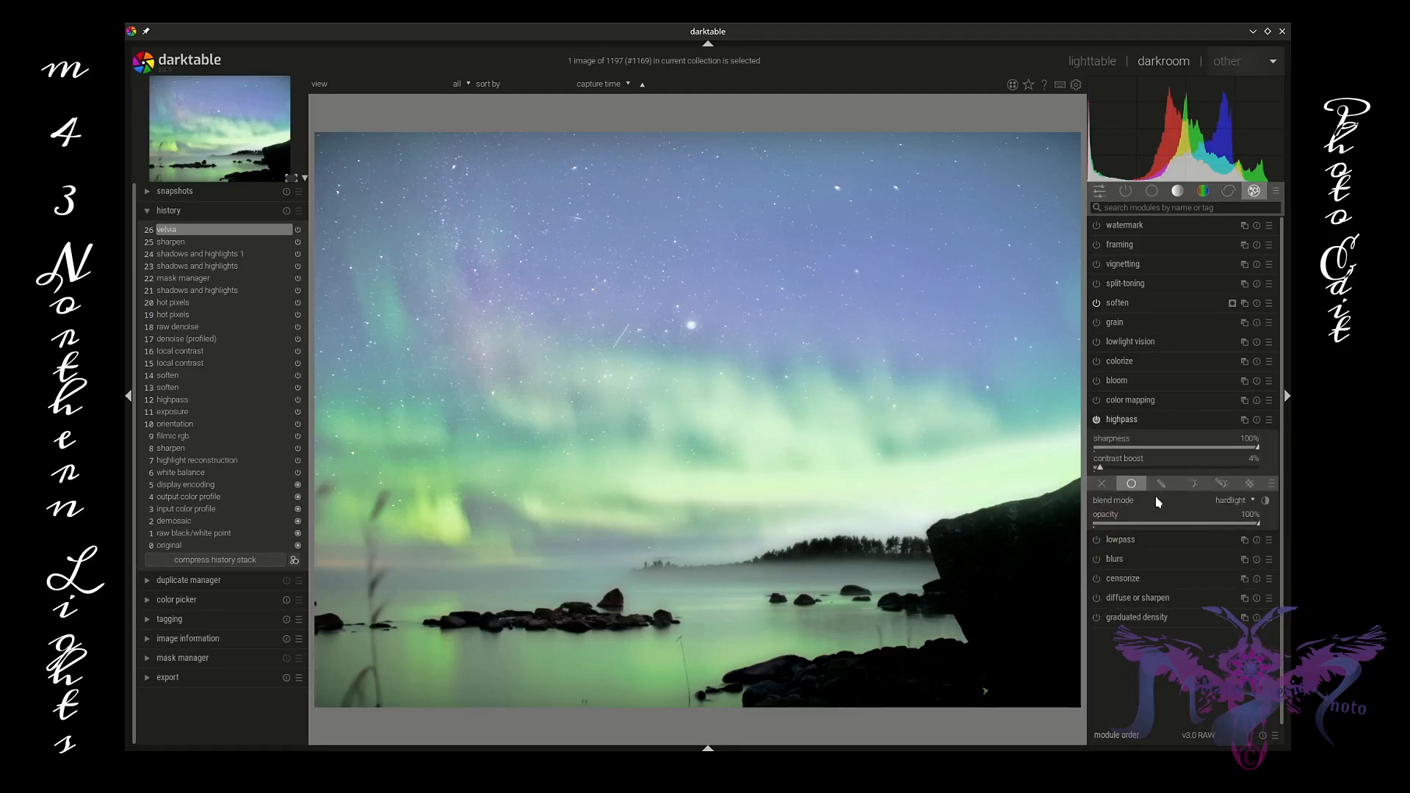
drag(1104, 473, 1110, 468)
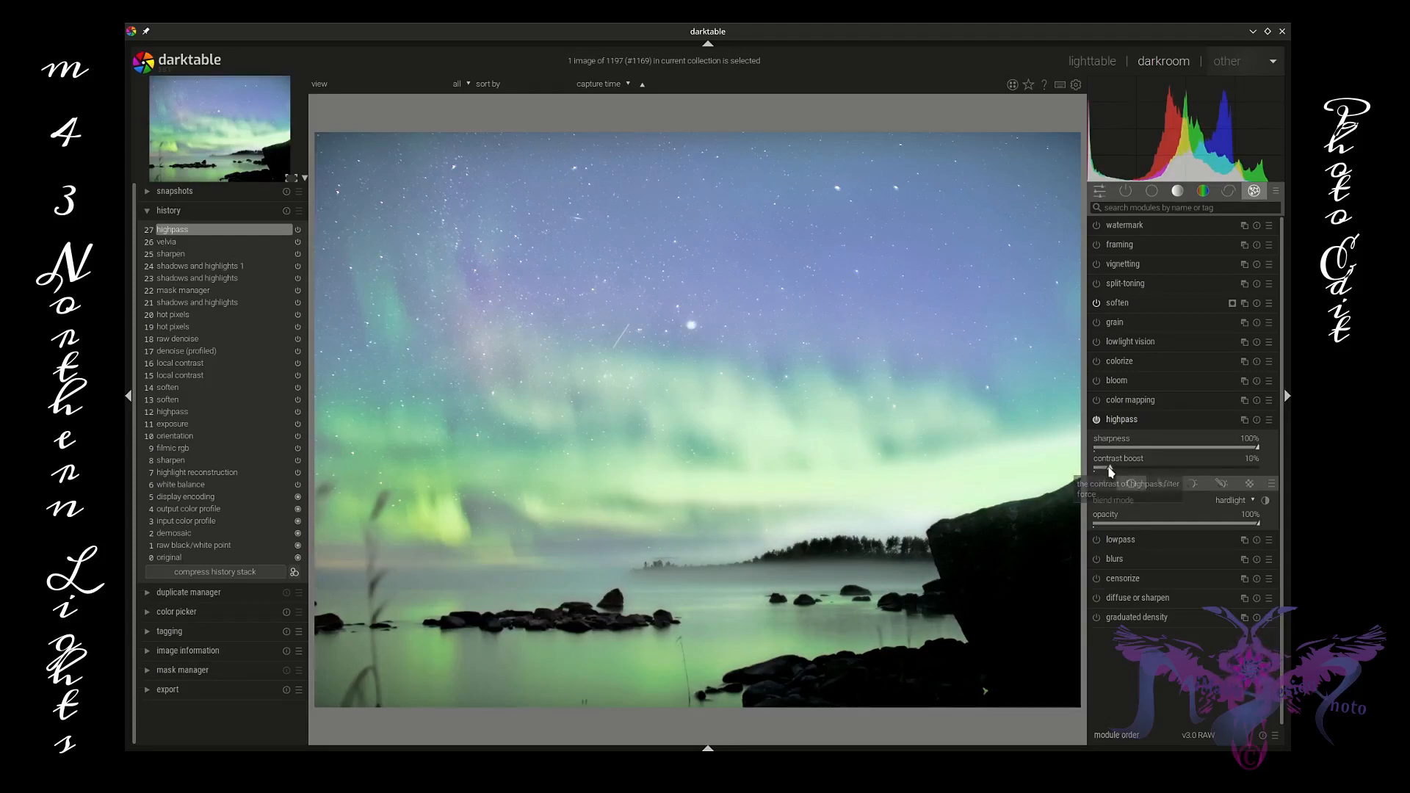
Step: Give highpass a parametric mask with a lightness input range of about 5–19 to 94–100
click(1192, 483)
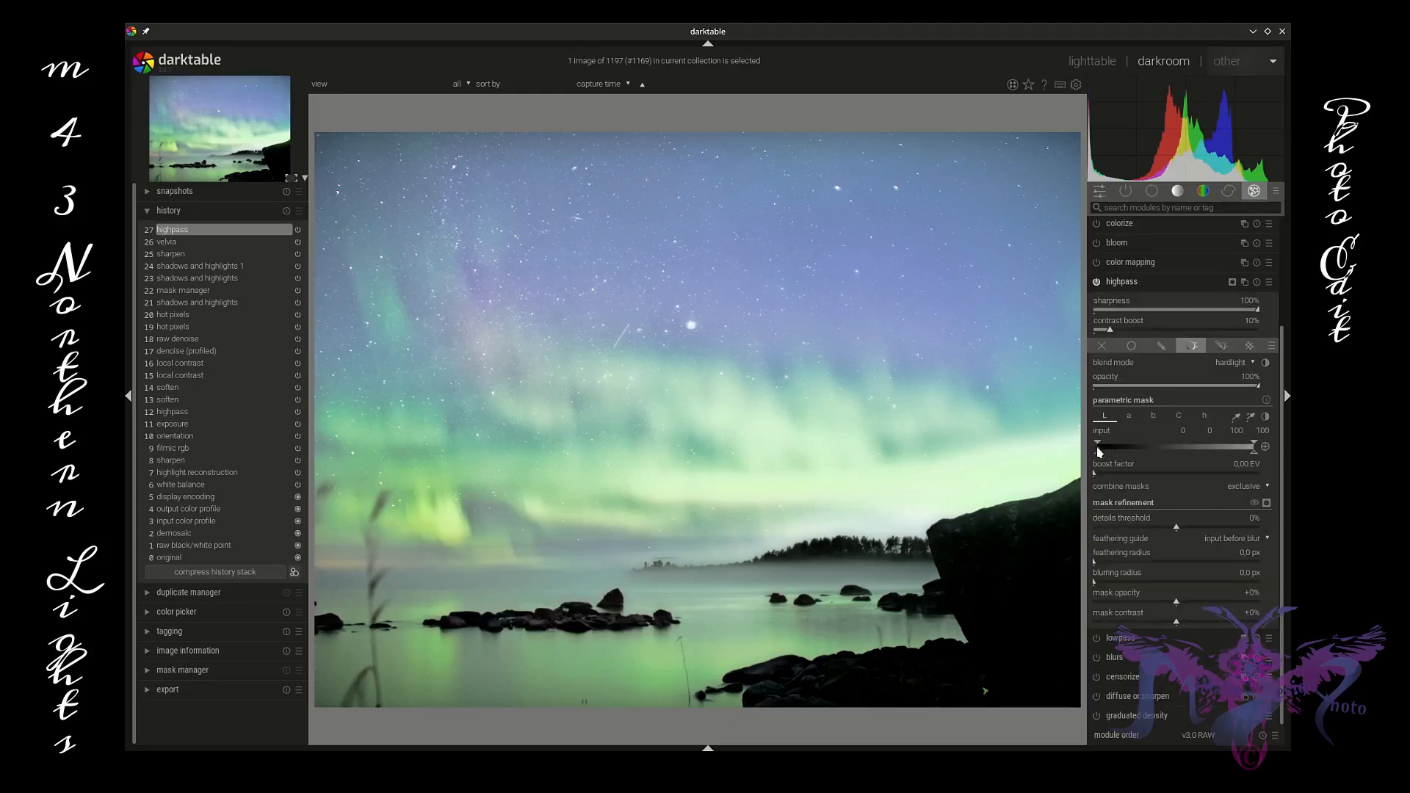
mouse_move(1141, 440)
mouse_down()
mouse_move(1104, 452)
mouse_move(1127, 446)
mouse_up()
drag(1256, 445, 1247, 448)
scroll(649, 340, up, 5)
scroll(655, 367, down, 5)
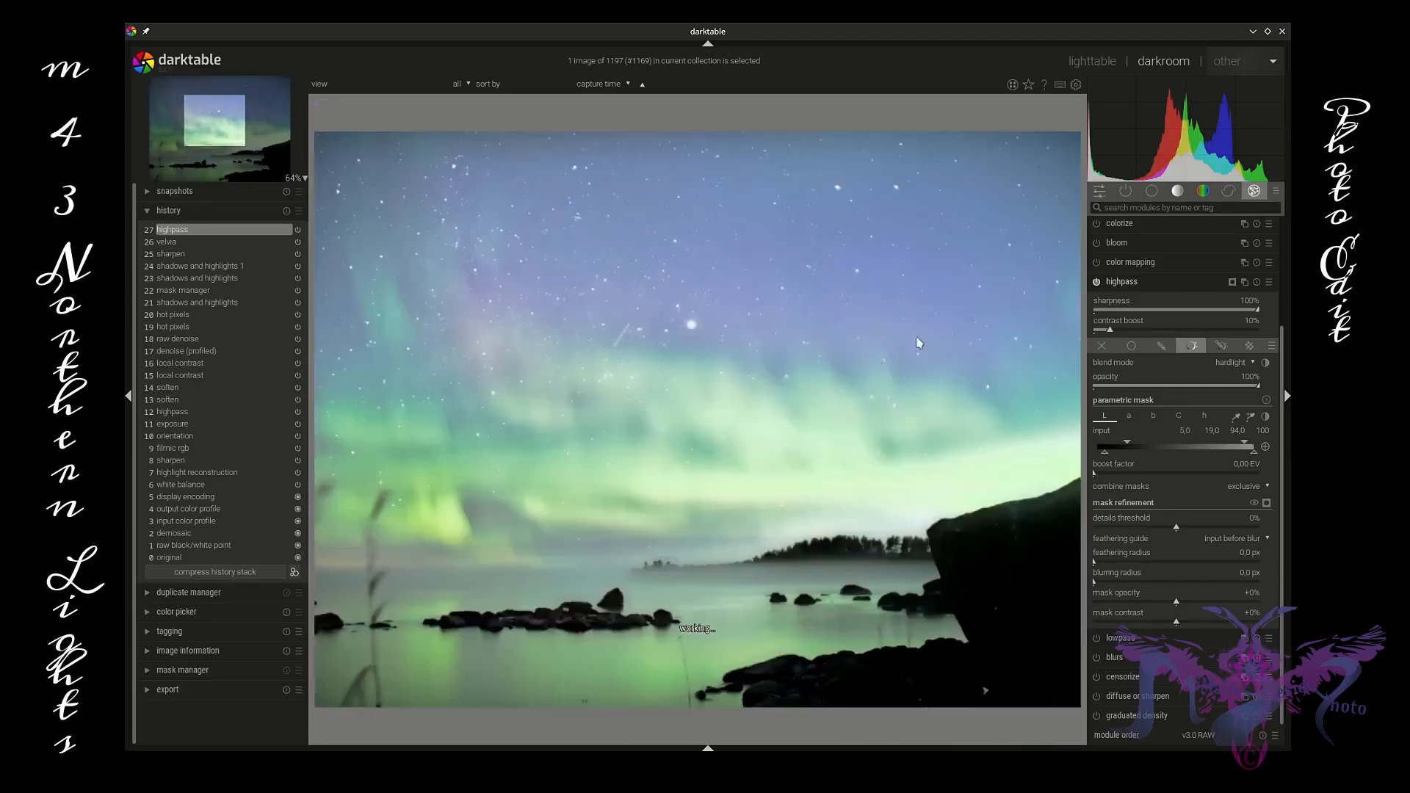
click(1174, 281)
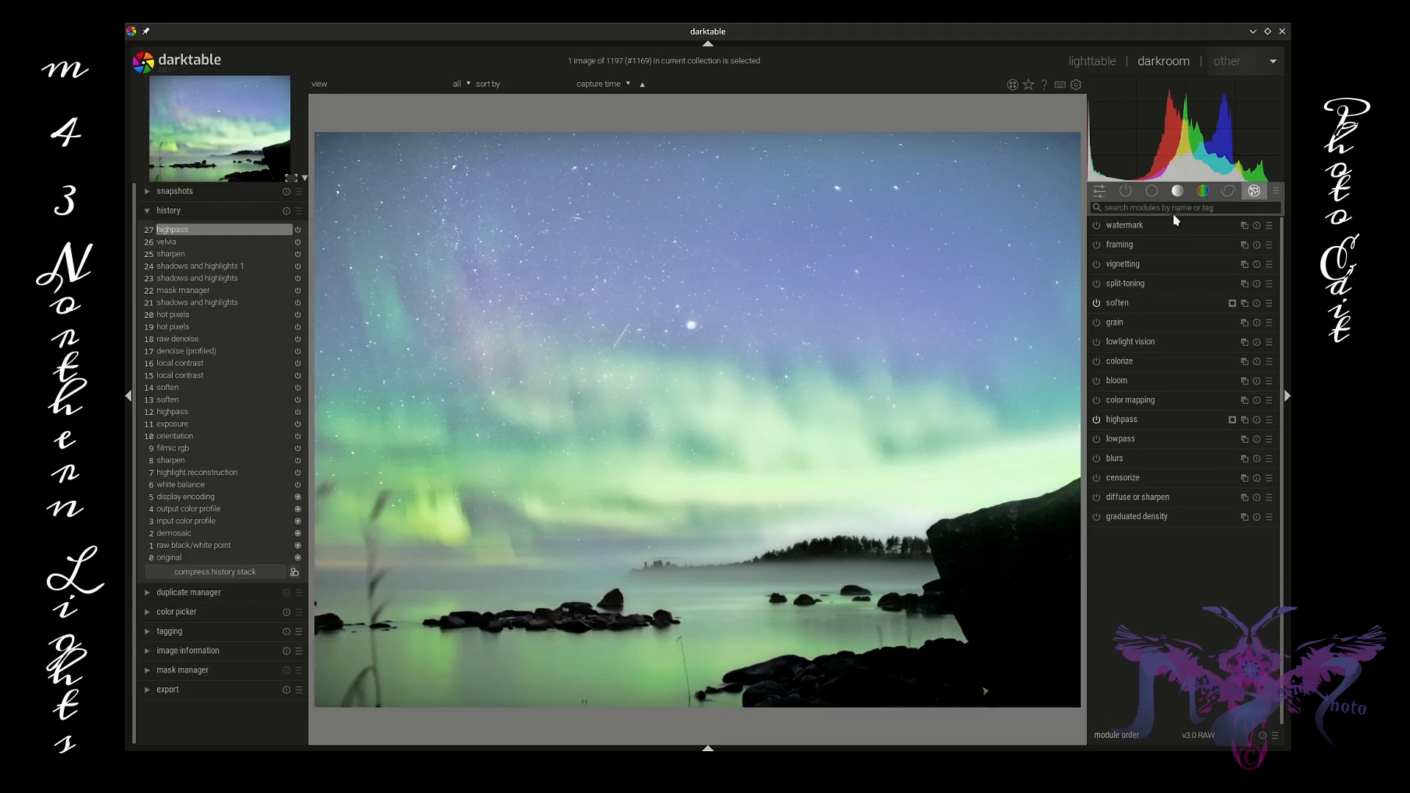
Step: Open color correction and drag its split-toning points to tint the highlights slightly toward magenta
click(1154, 192)
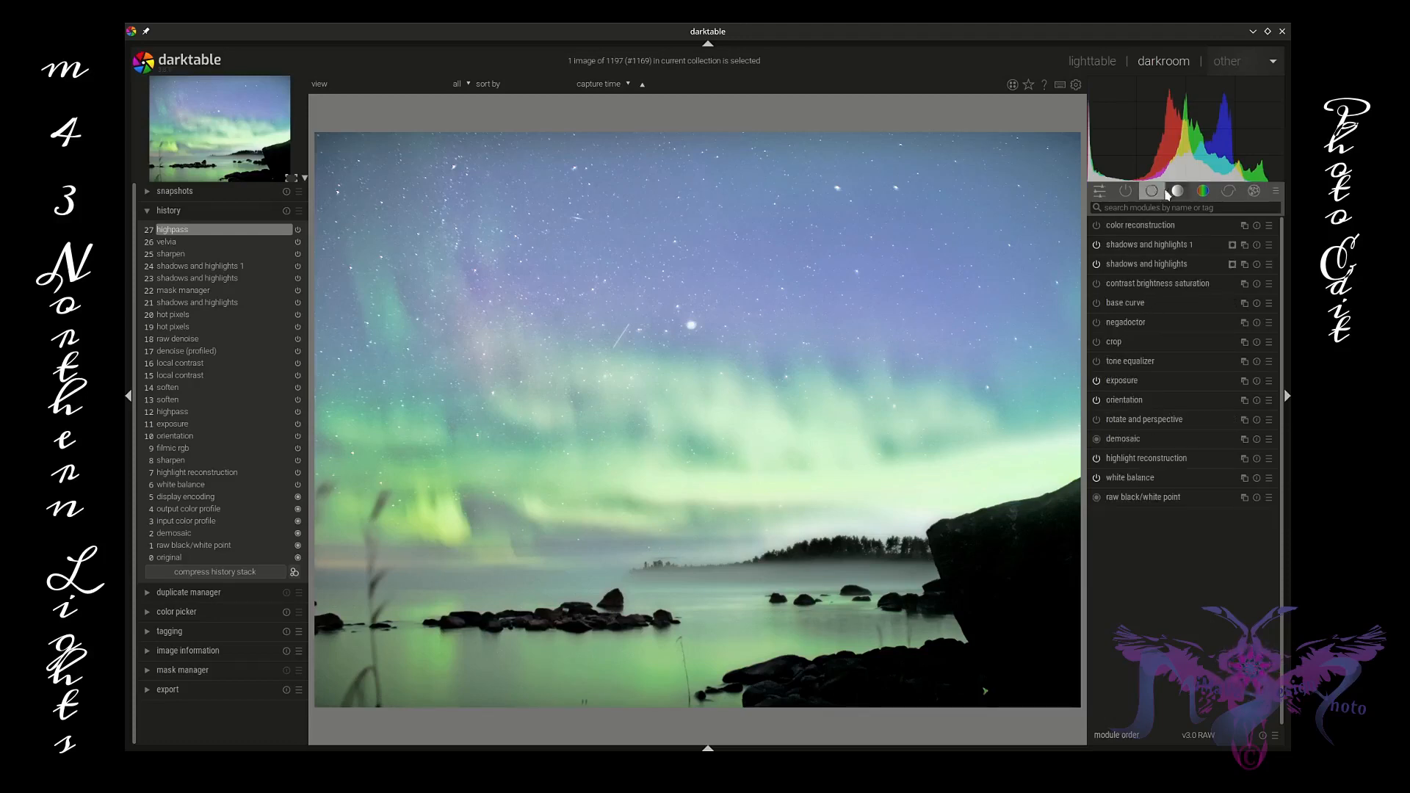
click(1179, 192)
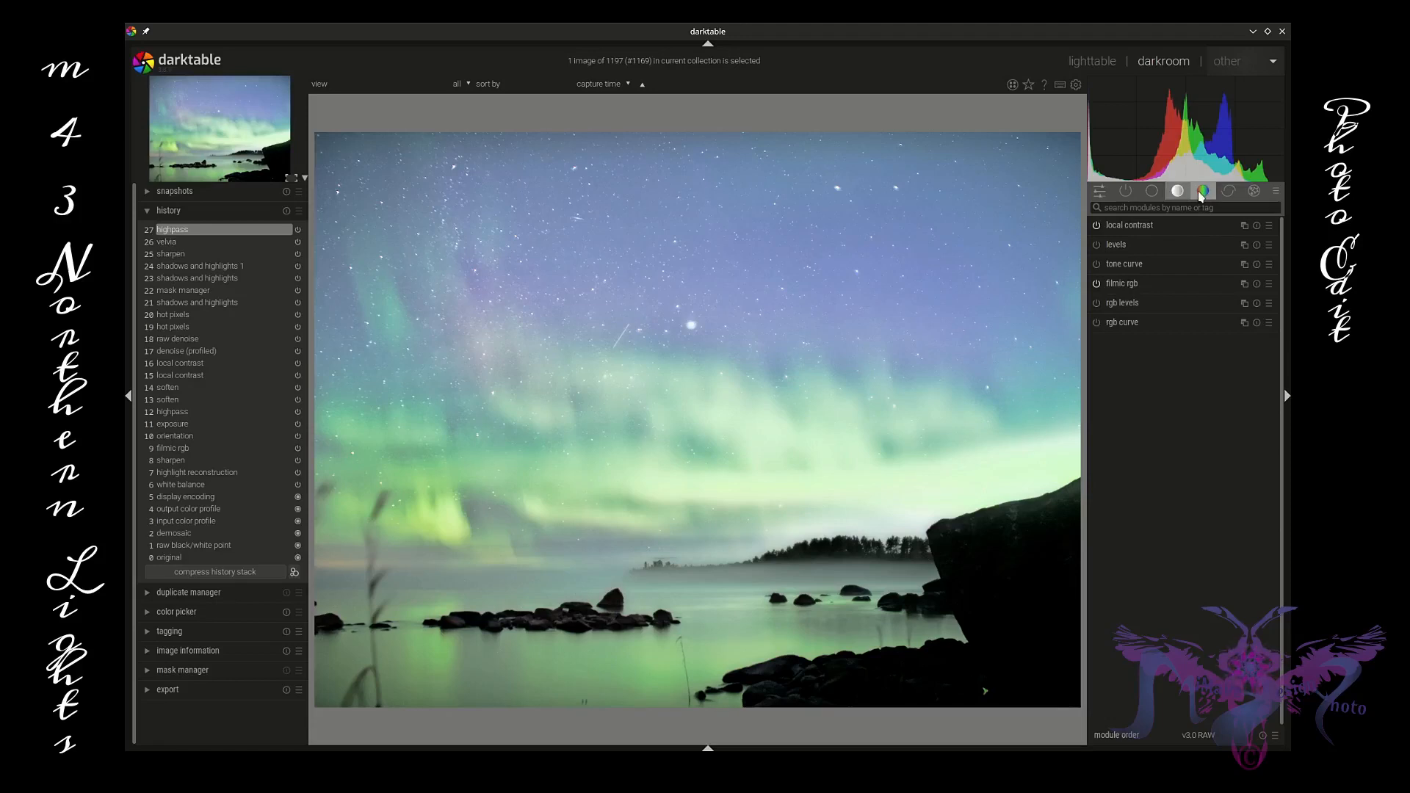
click(1203, 193)
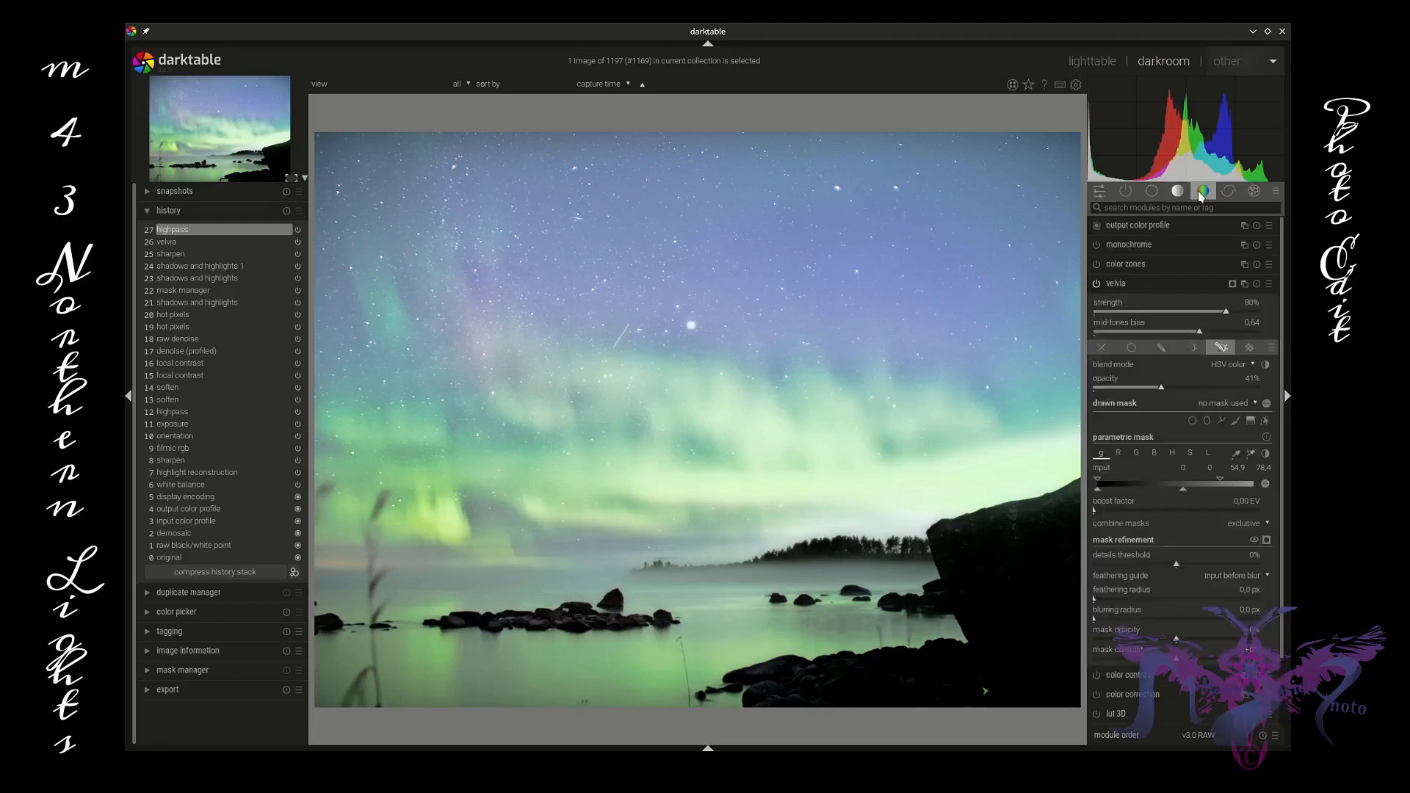
click(1172, 285)
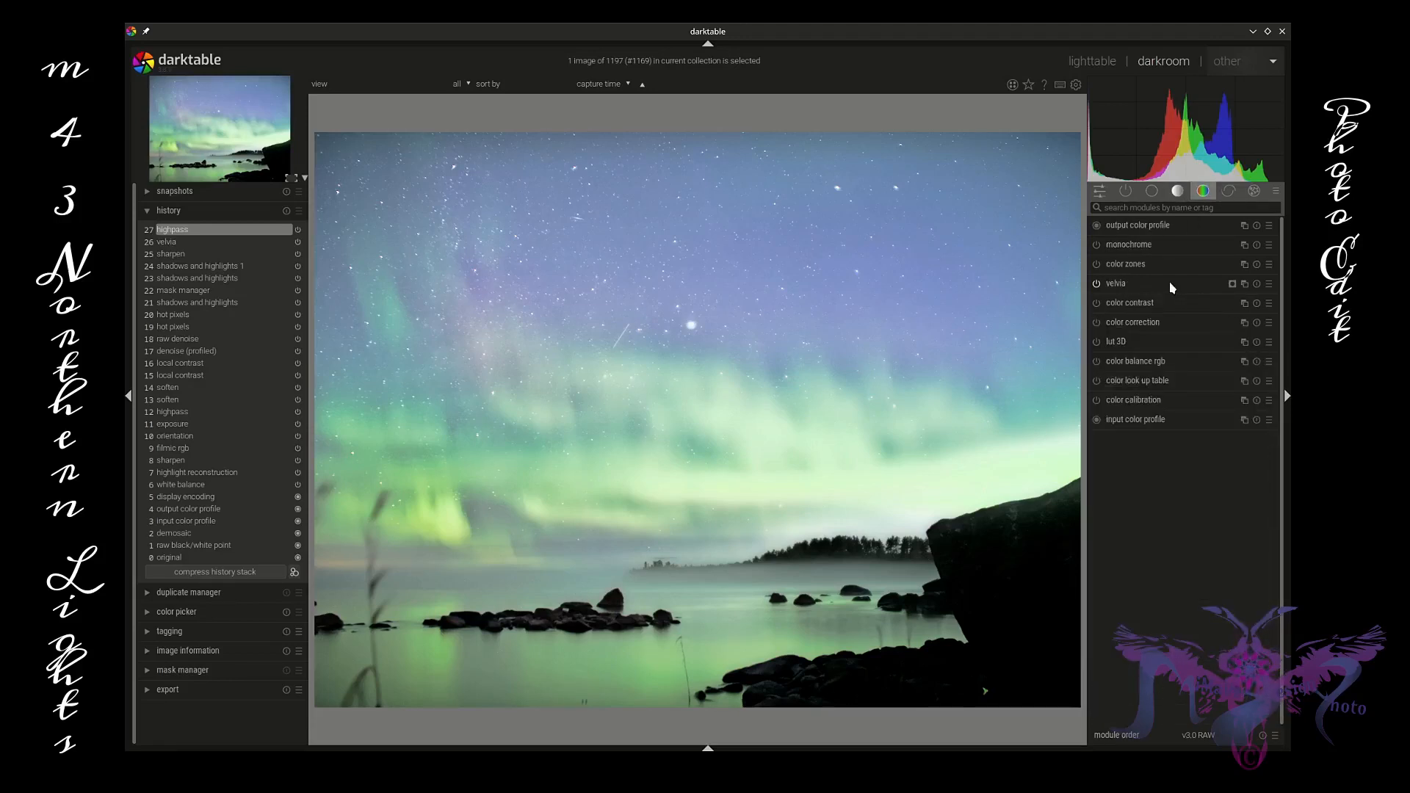
click(1164, 324)
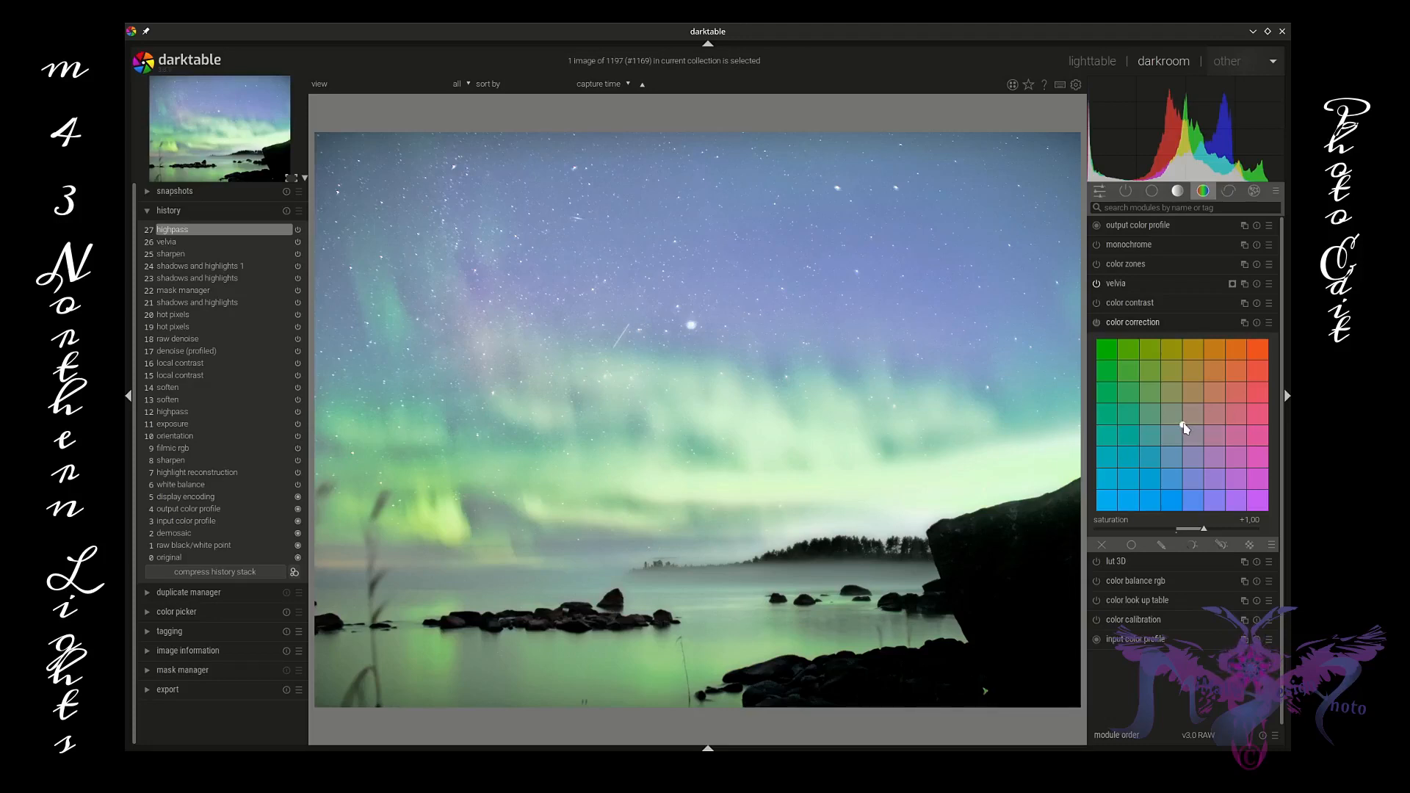
drag(1184, 429, 1187, 427)
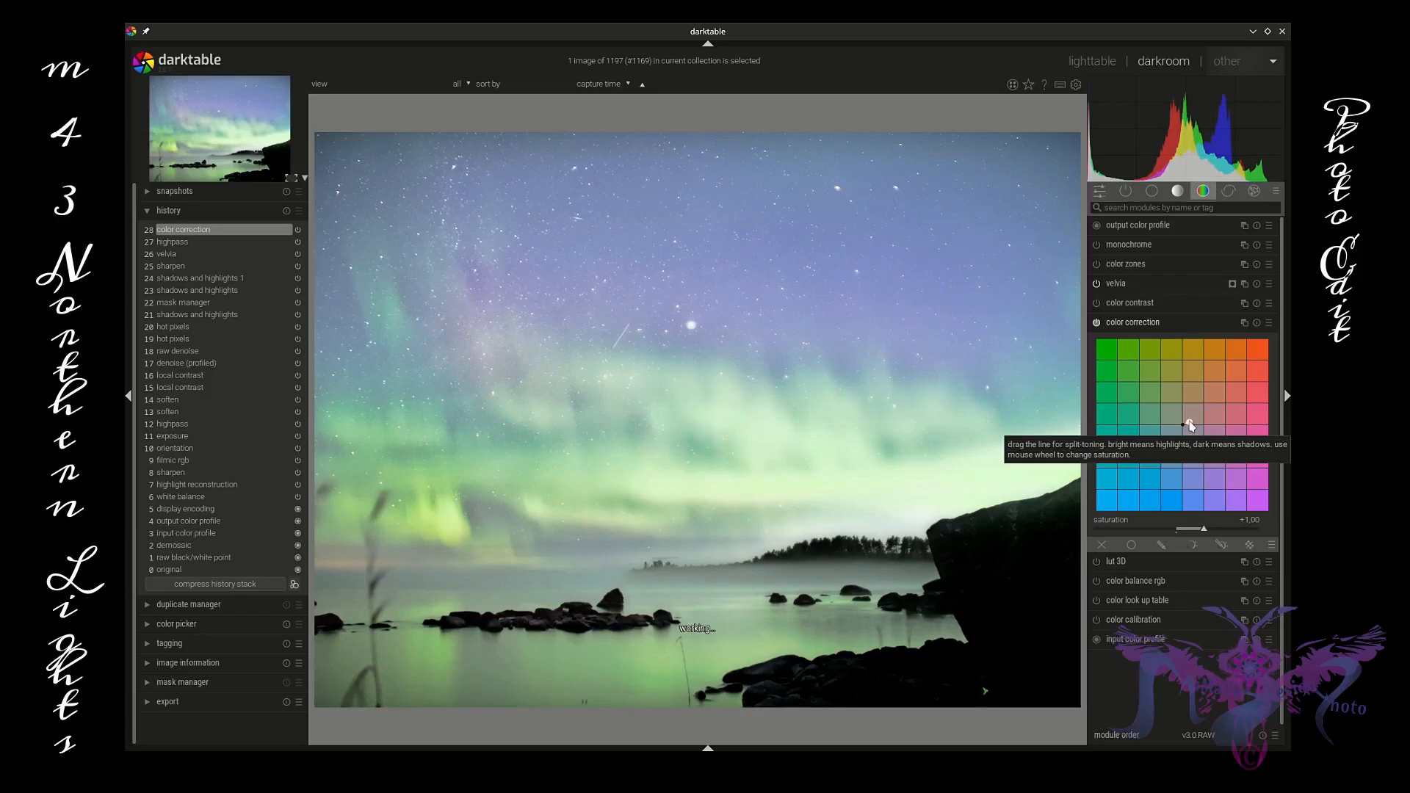
drag(1184, 425, 1185, 448)
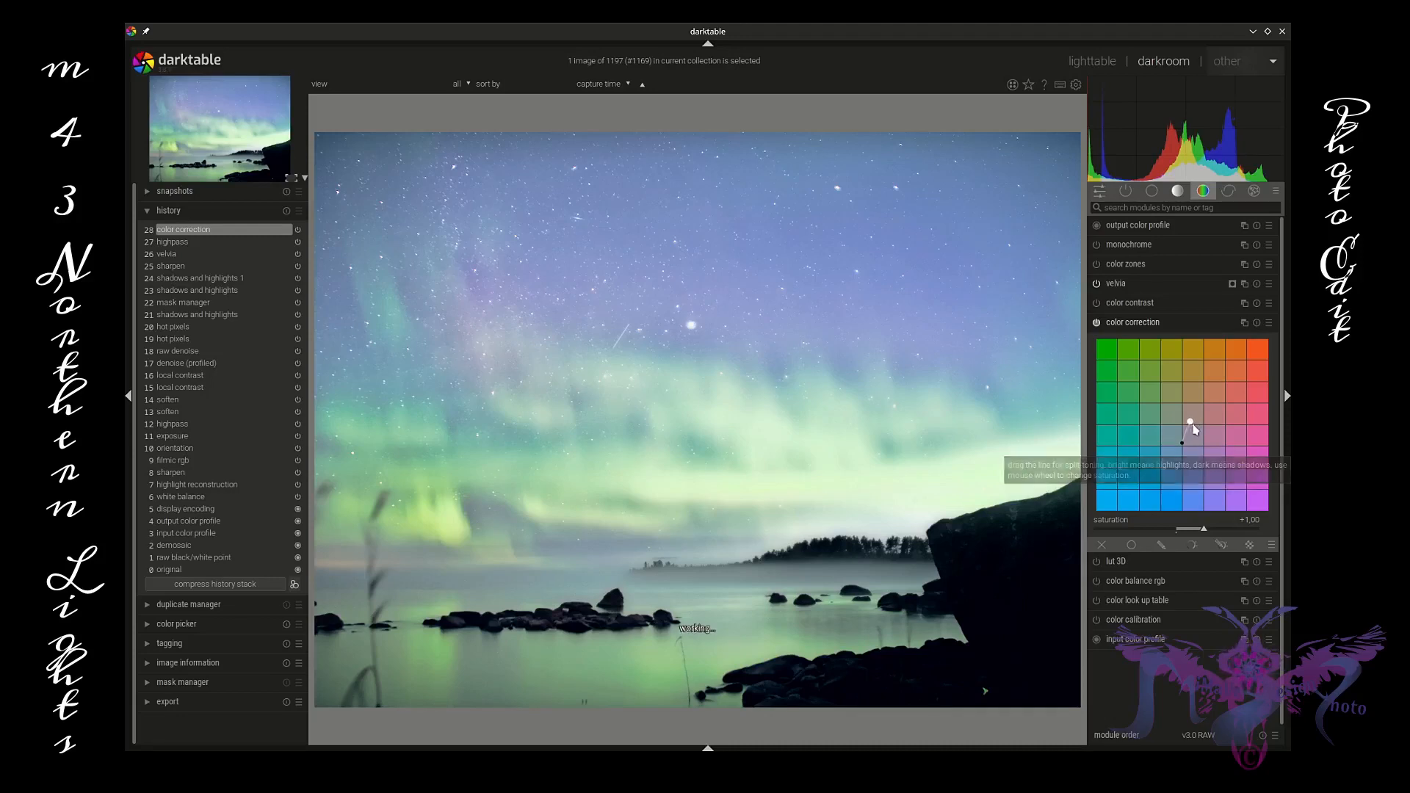
drag(1189, 422, 1199, 435)
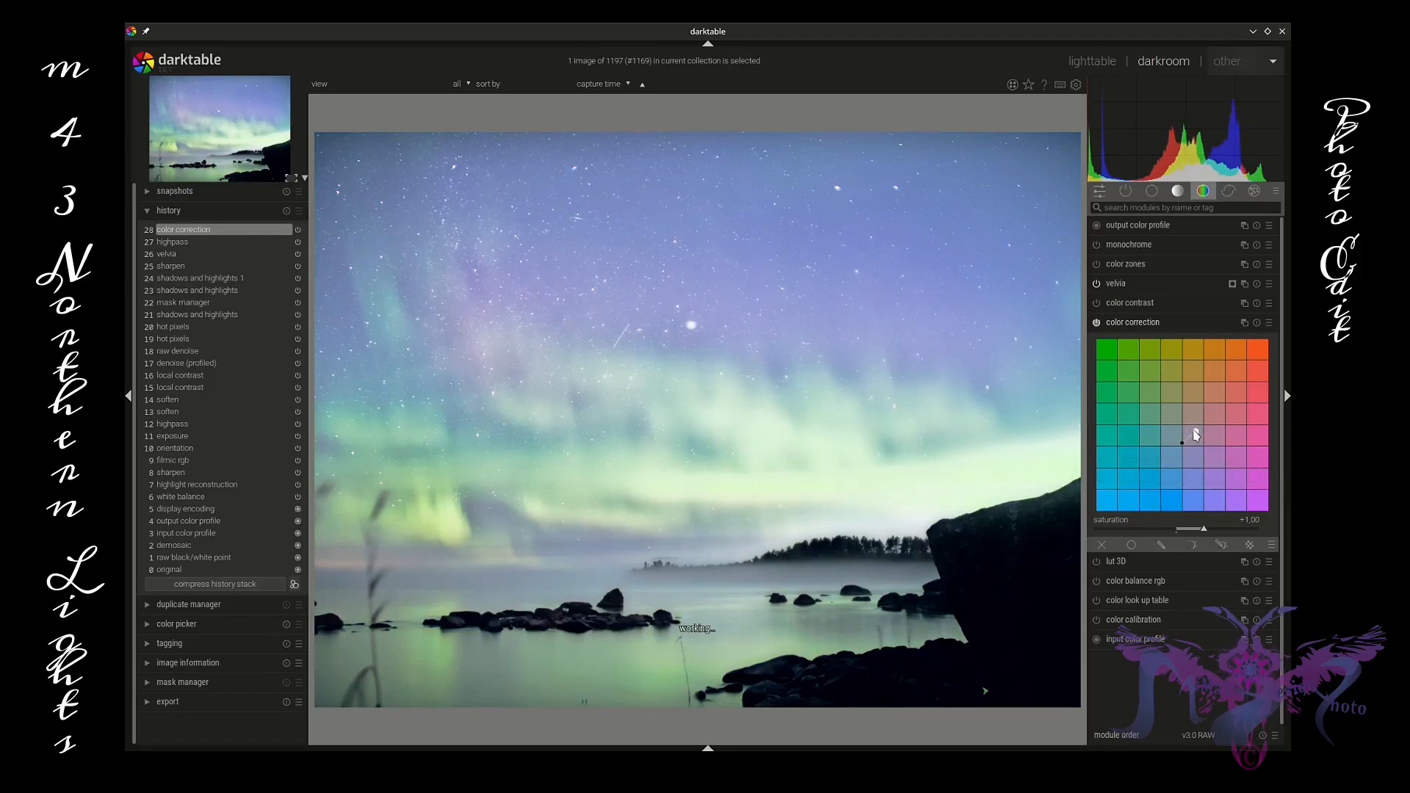
drag(1197, 436, 1204, 432)
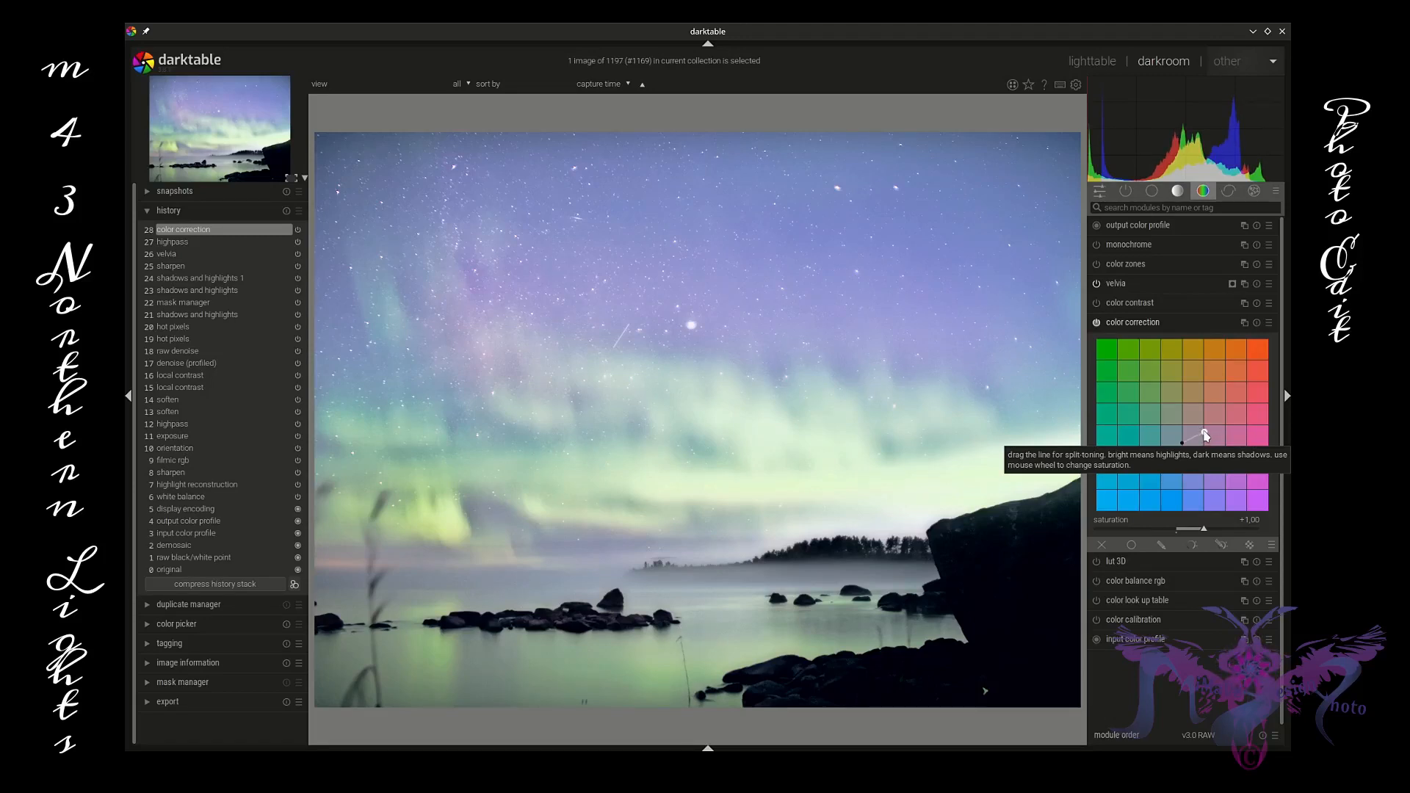
click(1182, 447)
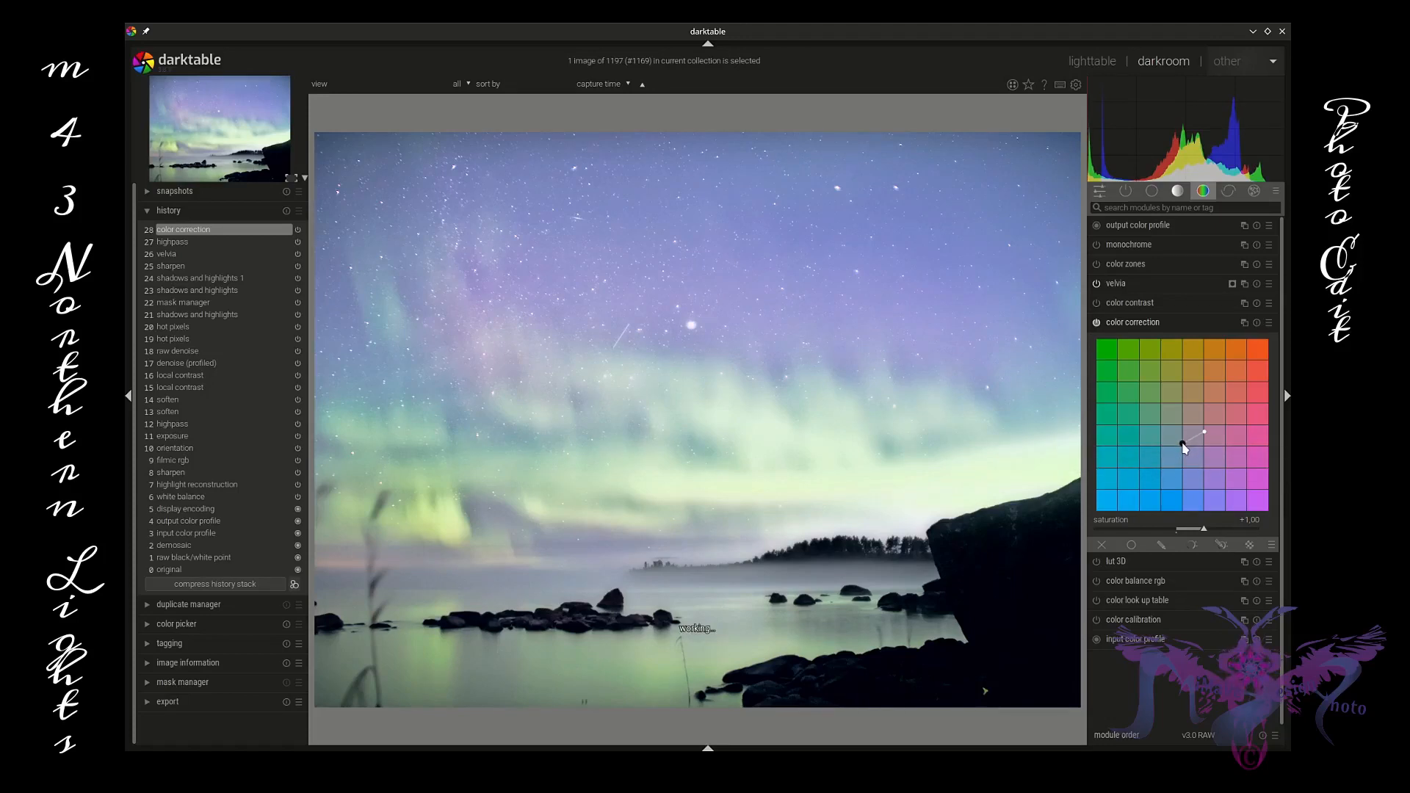
drag(1182, 446, 1173, 436)
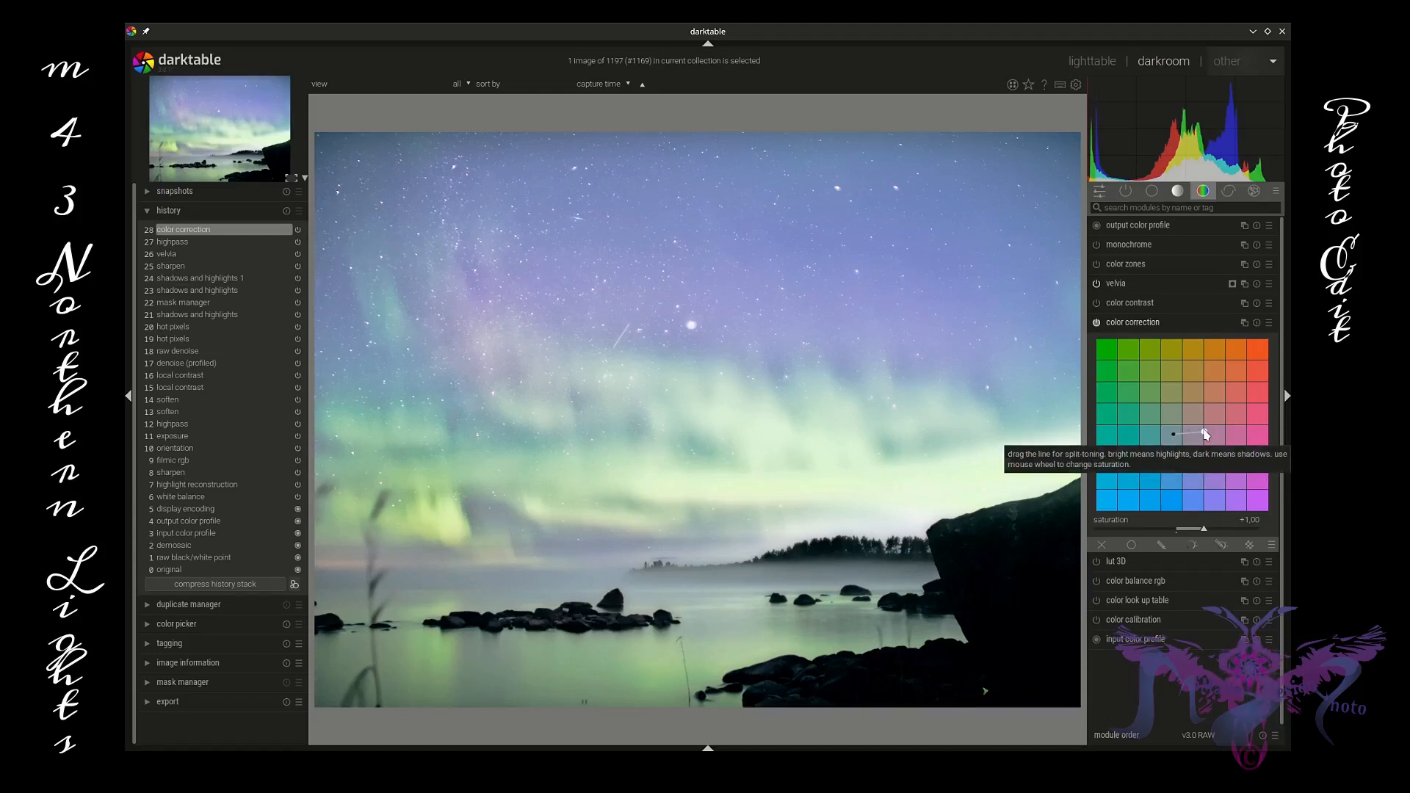
drag(1204, 431, 1207, 432)
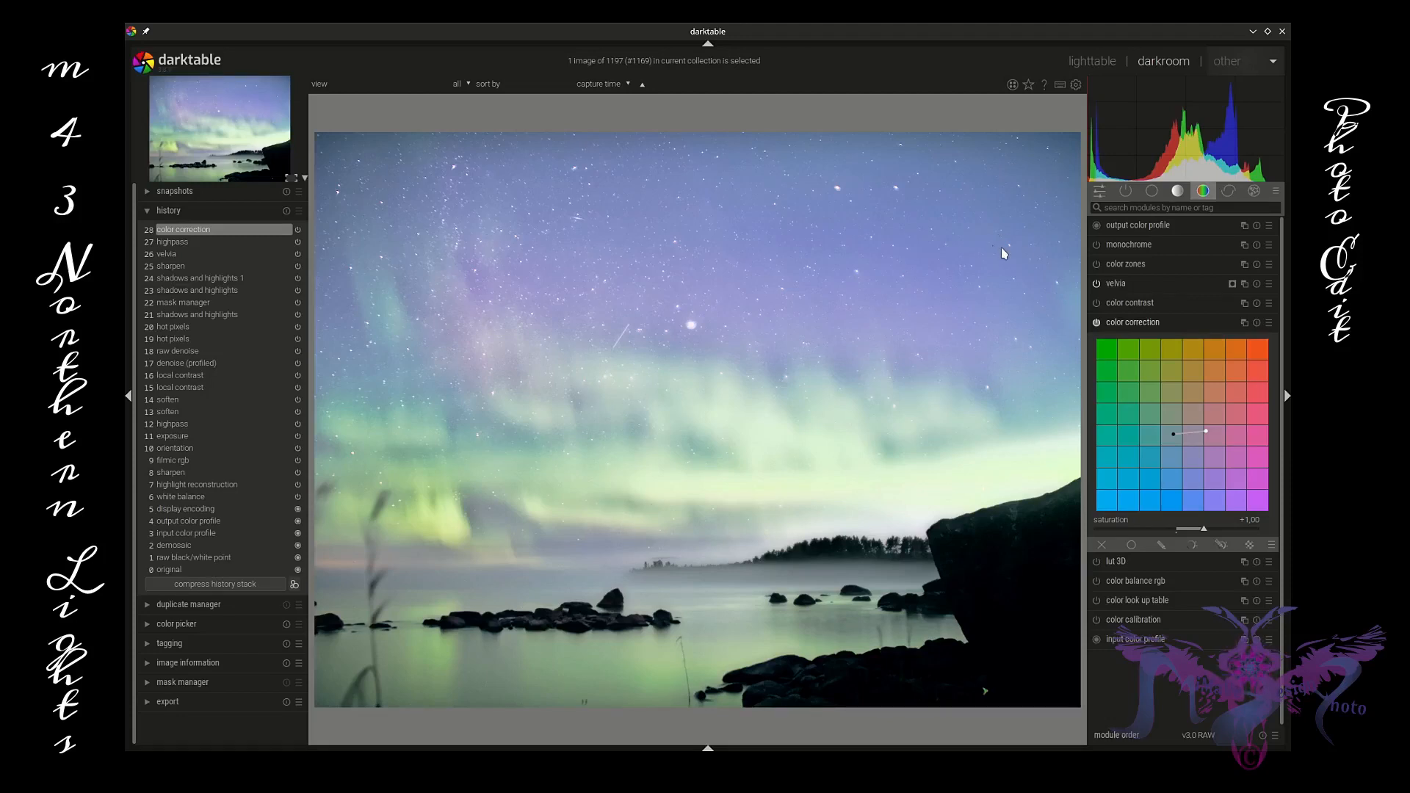
Step: Raise velvia's opacity to 44% and shift its gray mask range to about 42.7–91.4
click(1184, 325)
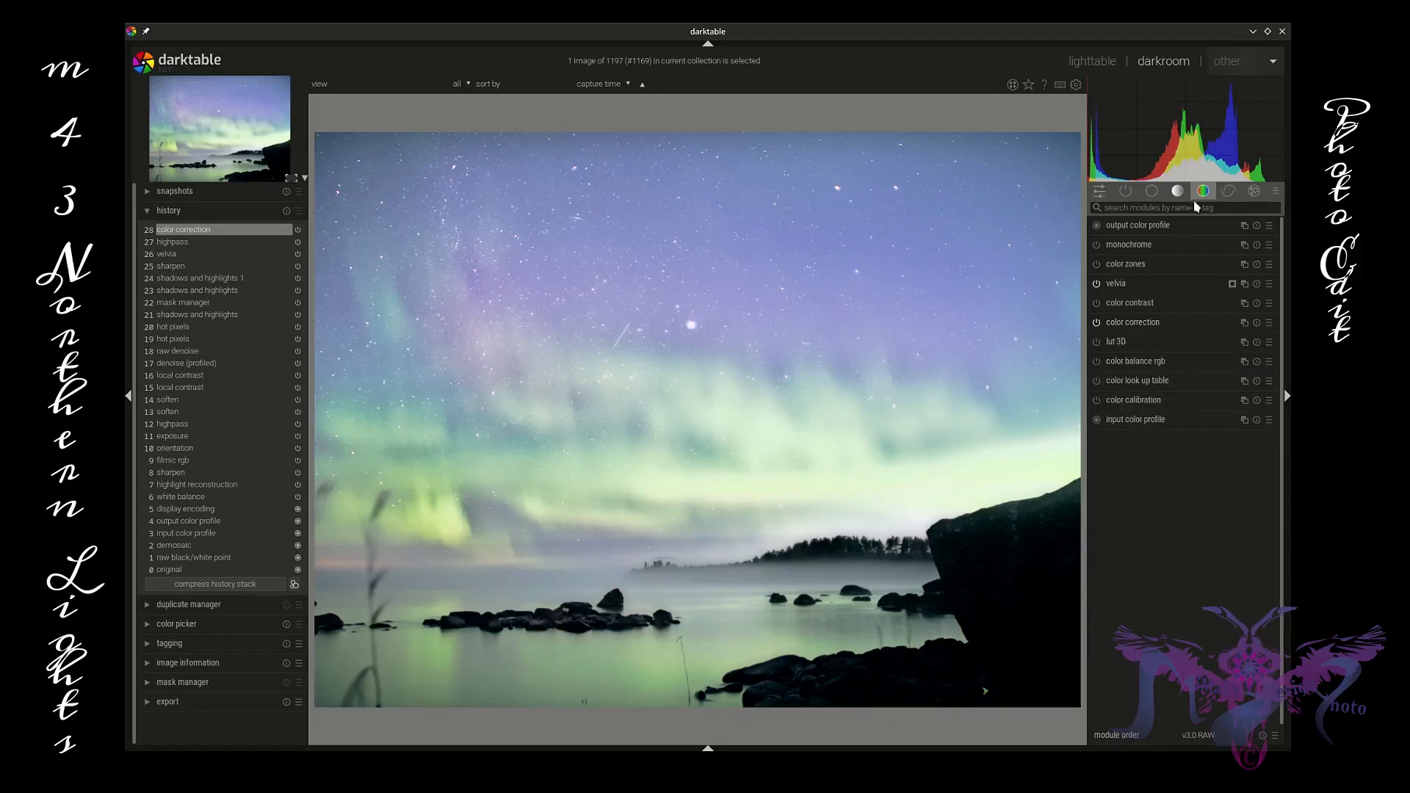
click(1152, 282)
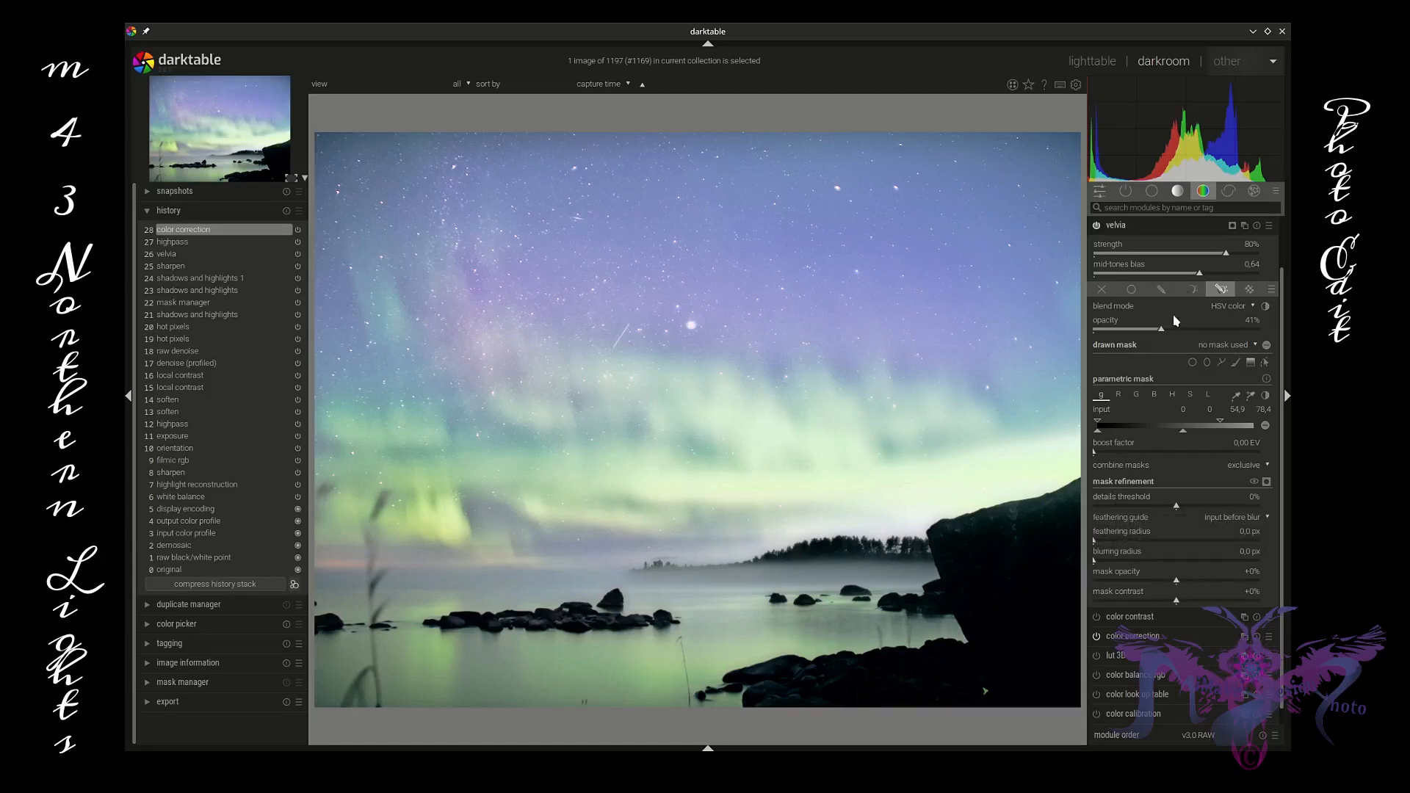
drag(1164, 333, 1152, 359)
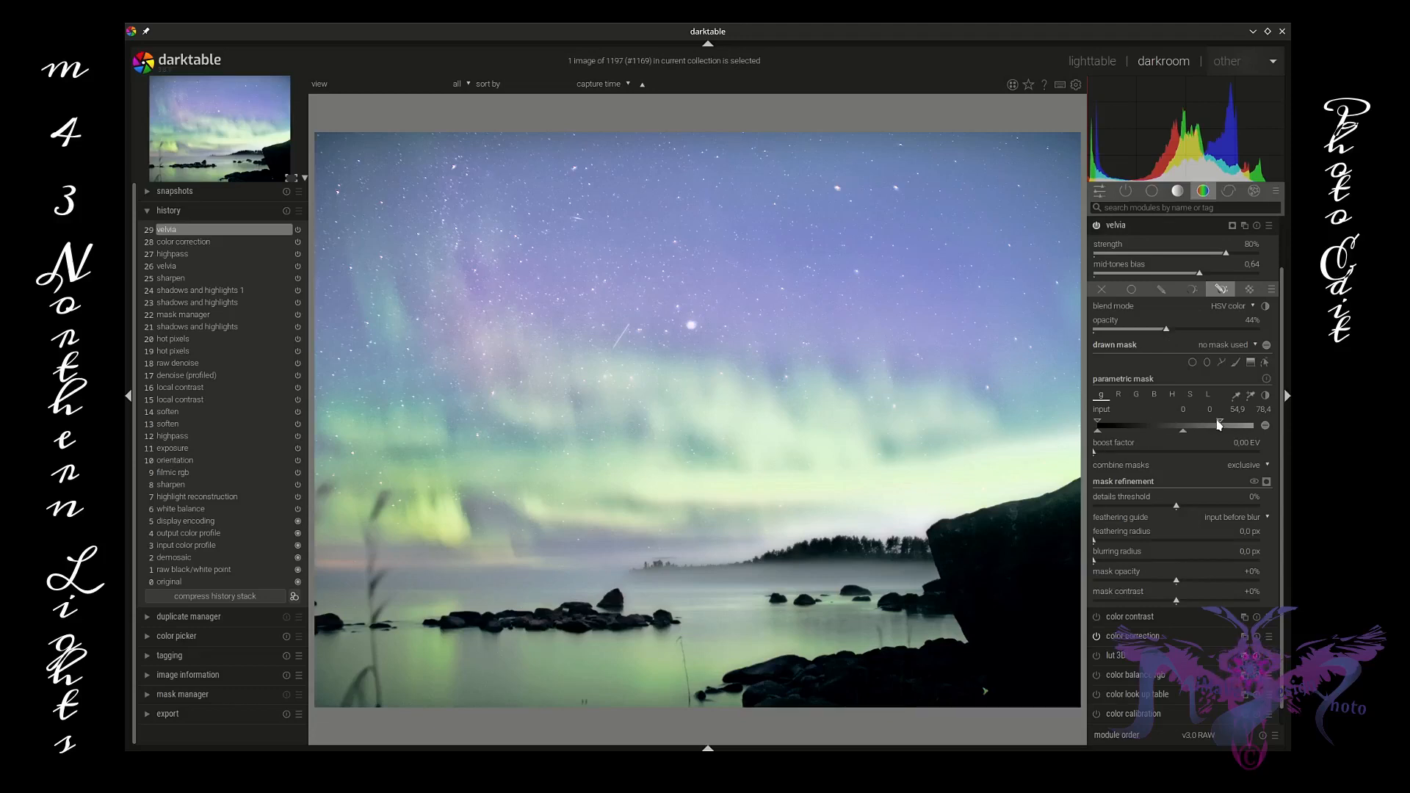
mouse_move(1219, 425)
mouse_down()
mouse_move(1242, 426)
mouse_move(1167, 435)
mouse_up()
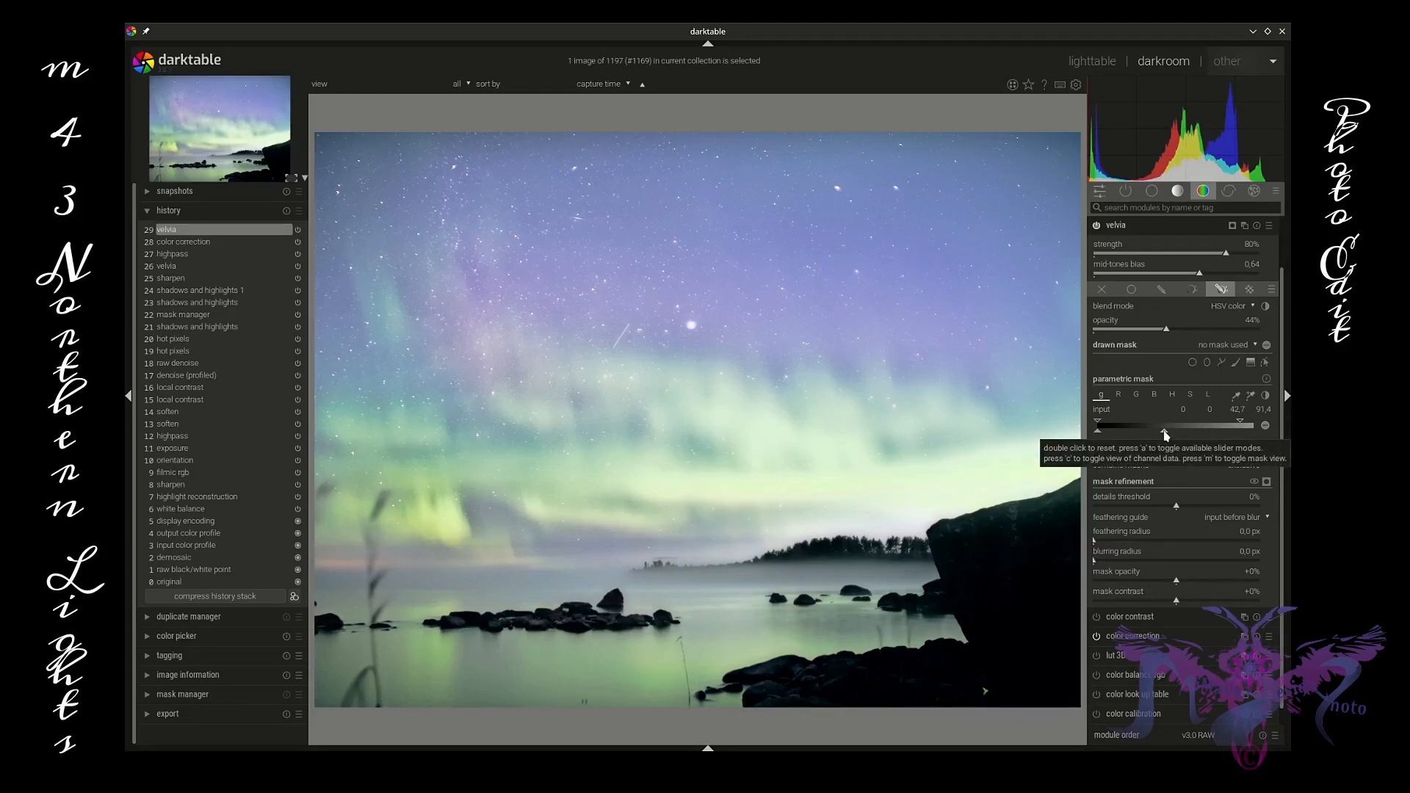
Step: Set contrast brightness saturation to contrast -0.01, brightness +0.03 and saturation +0.02
click(1148, 226)
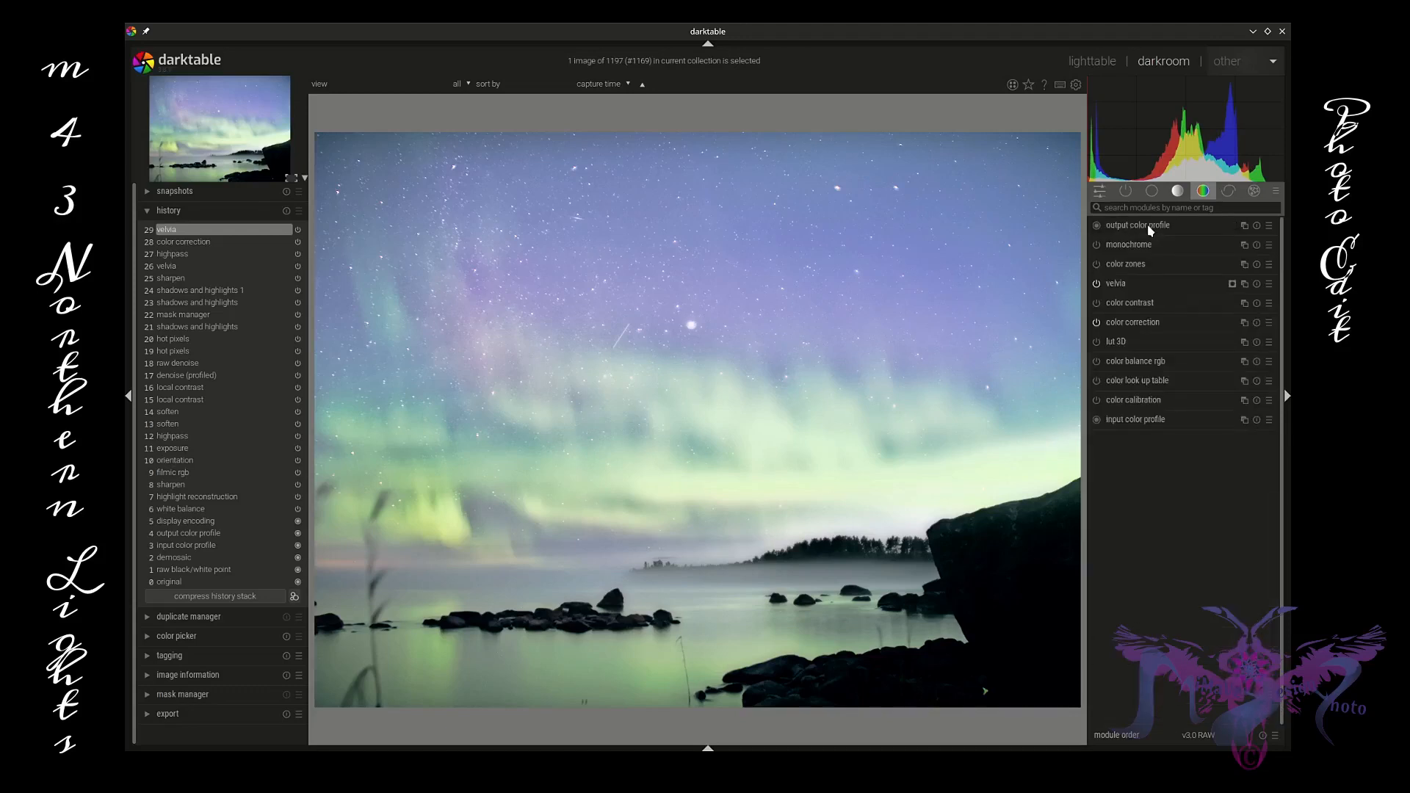
click(1152, 191)
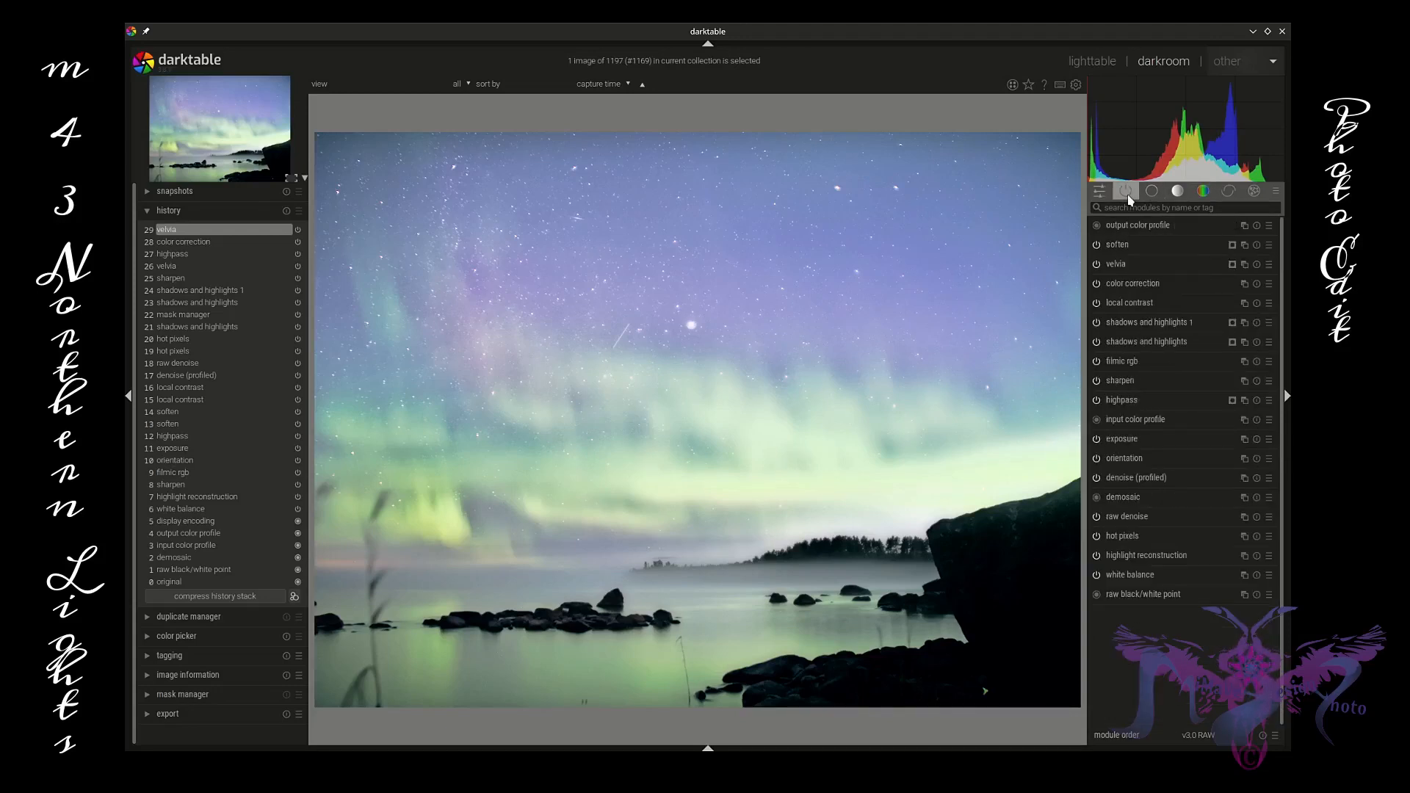
click(1156, 285)
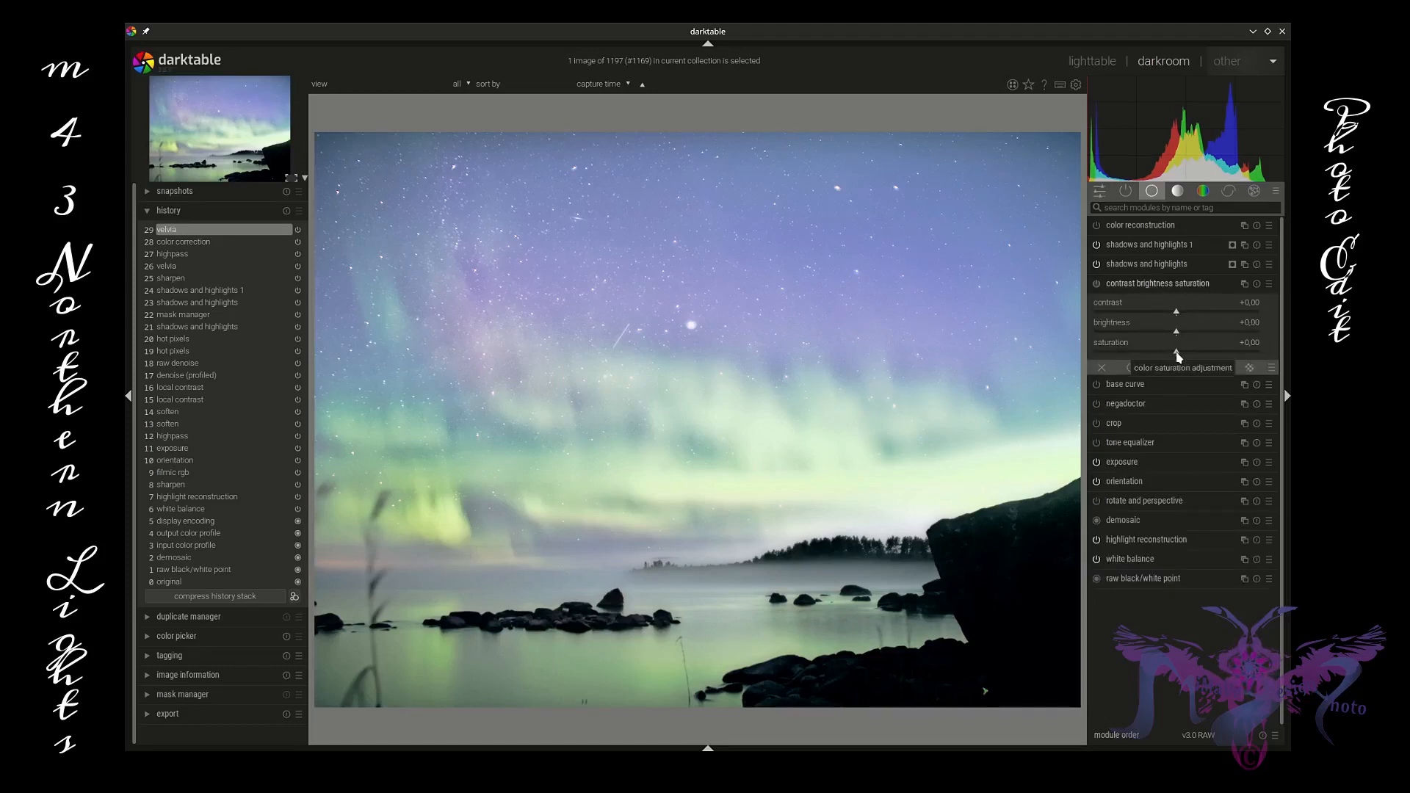
mouse_move(1178, 356)
mouse_down()
mouse_move(1159, 357)
mouse_move(1180, 360)
mouse_up()
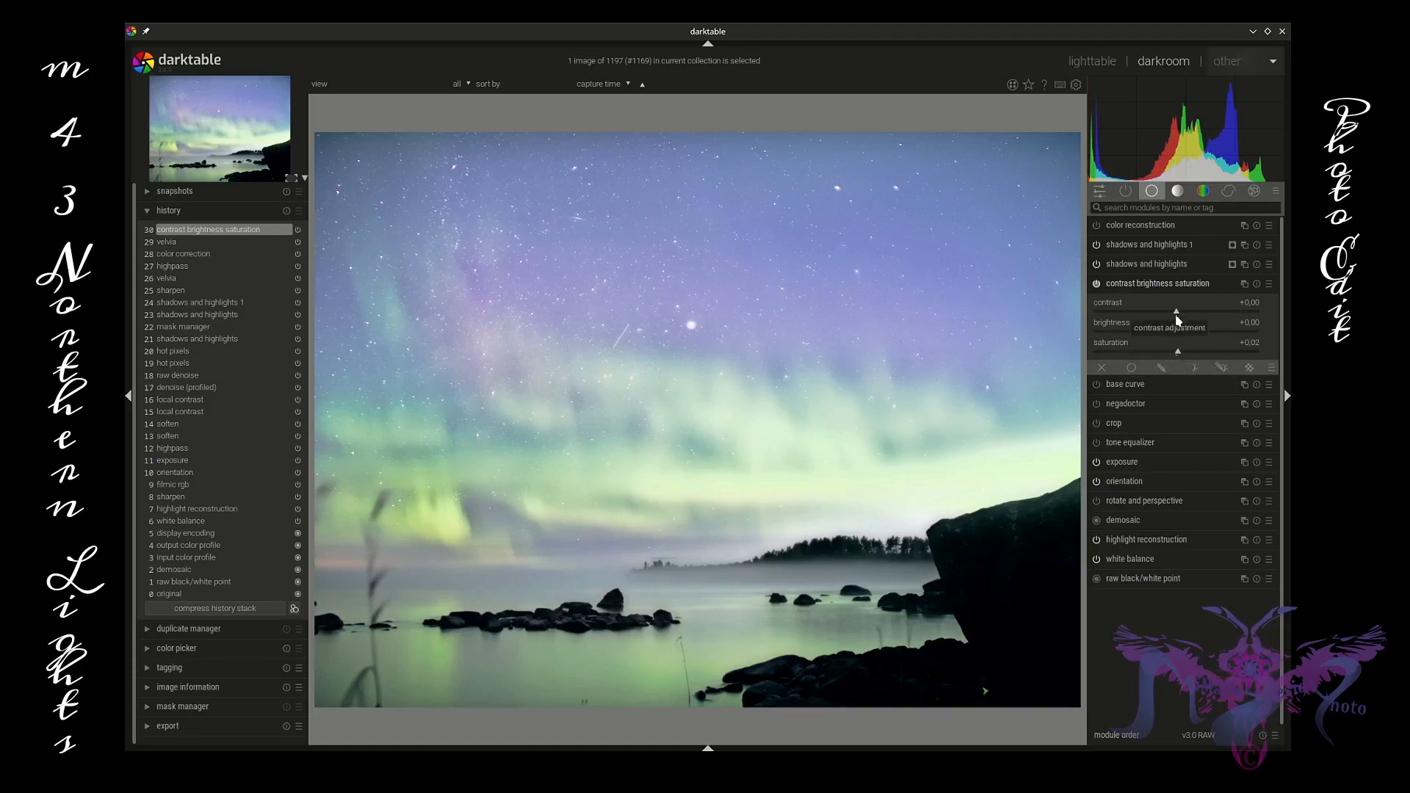
drag(1180, 330, 1178, 330)
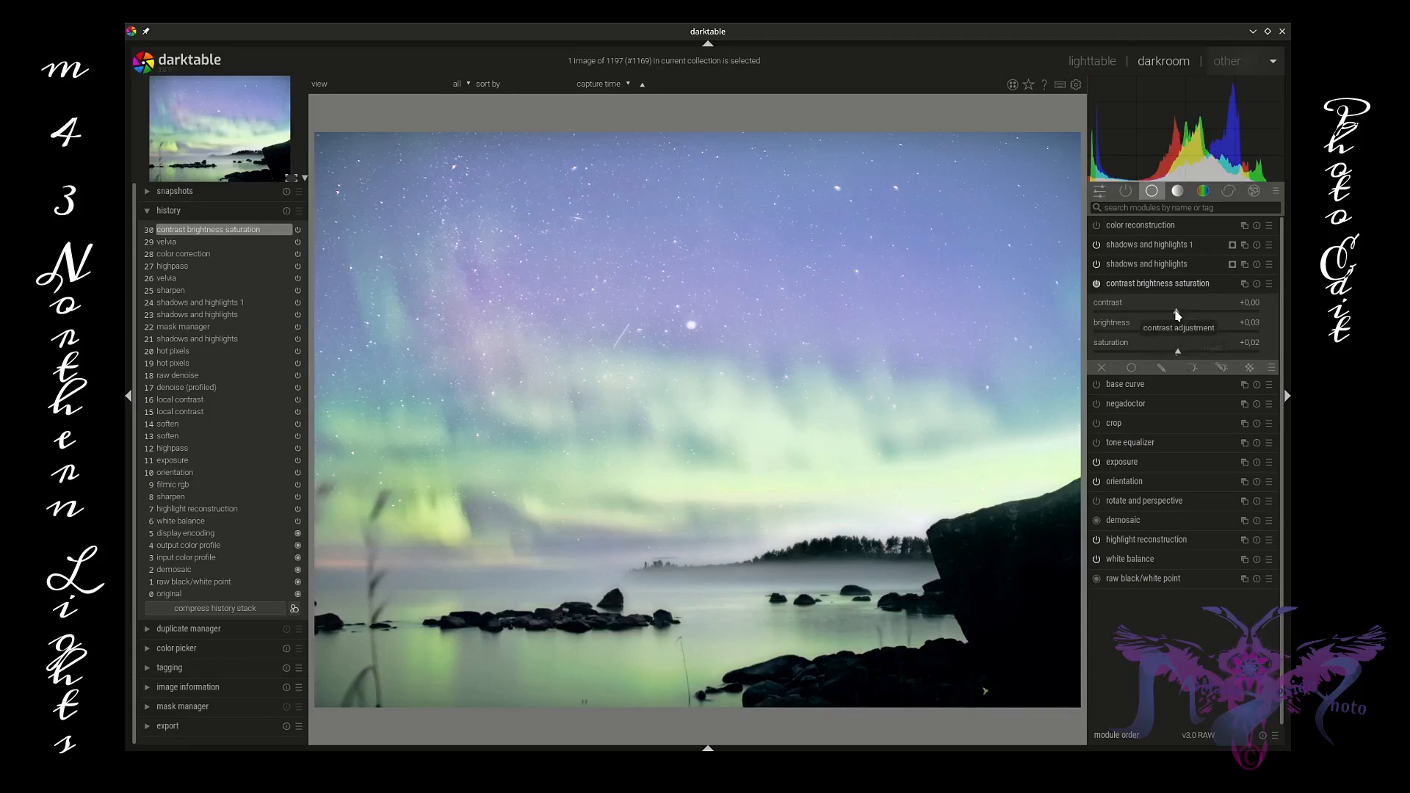
click(1175, 312)
middle_click(790, 580)
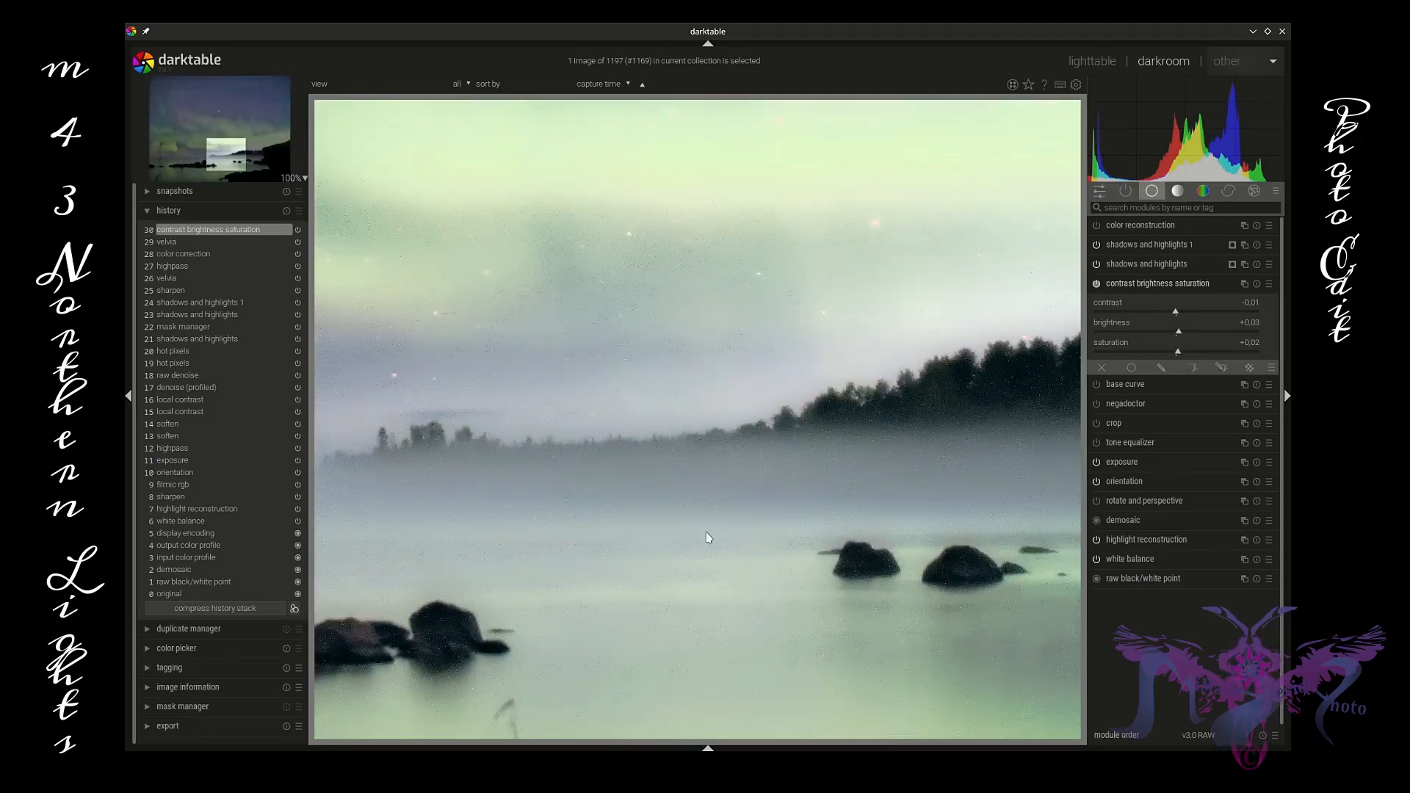
scroll(689, 472, down, 2)
scroll(690, 472, down, 1)
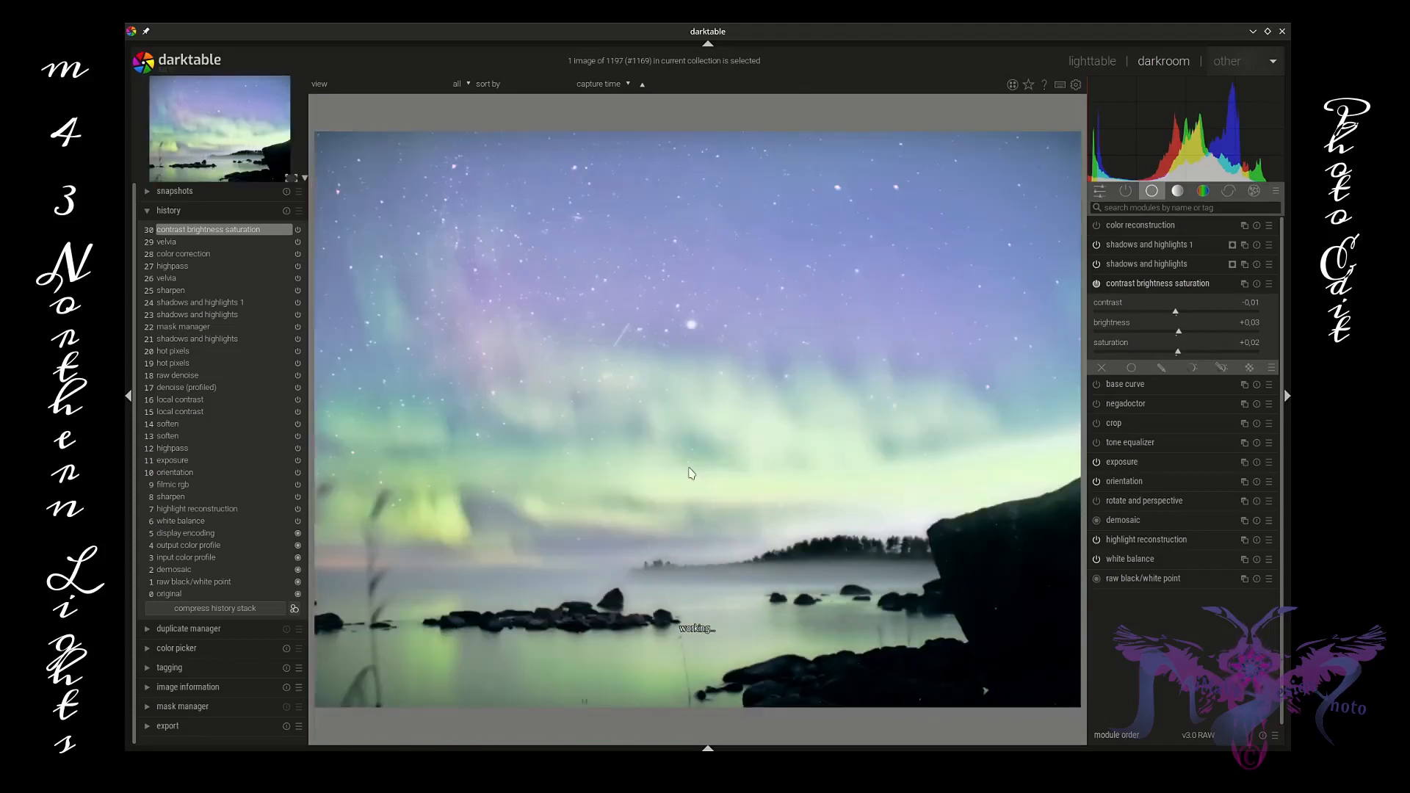